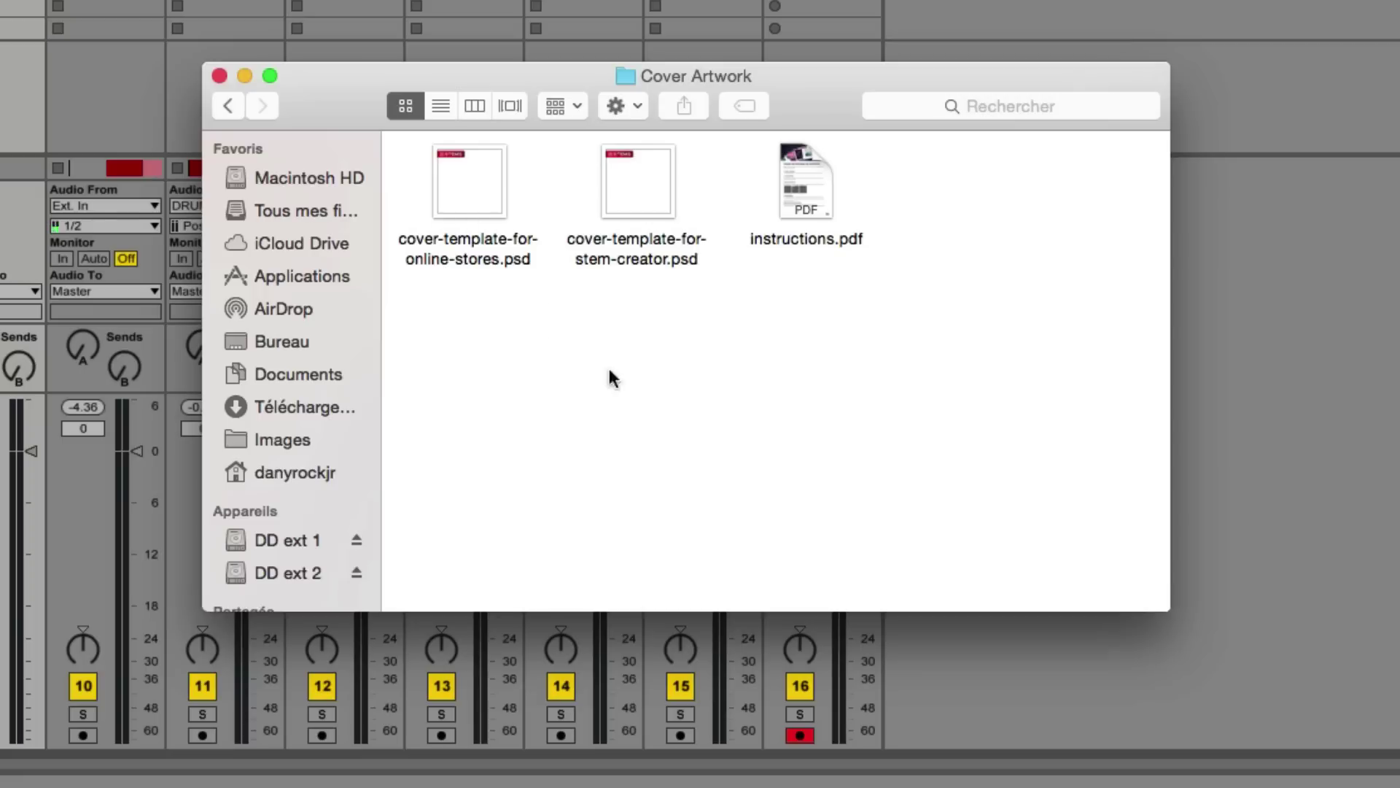
Step: Leave the Cover Artwork folder, minimize the Finder window and switch to the arrangement view in Ableton Live
{"action": "left_click", "coordinate": [227, 106]}
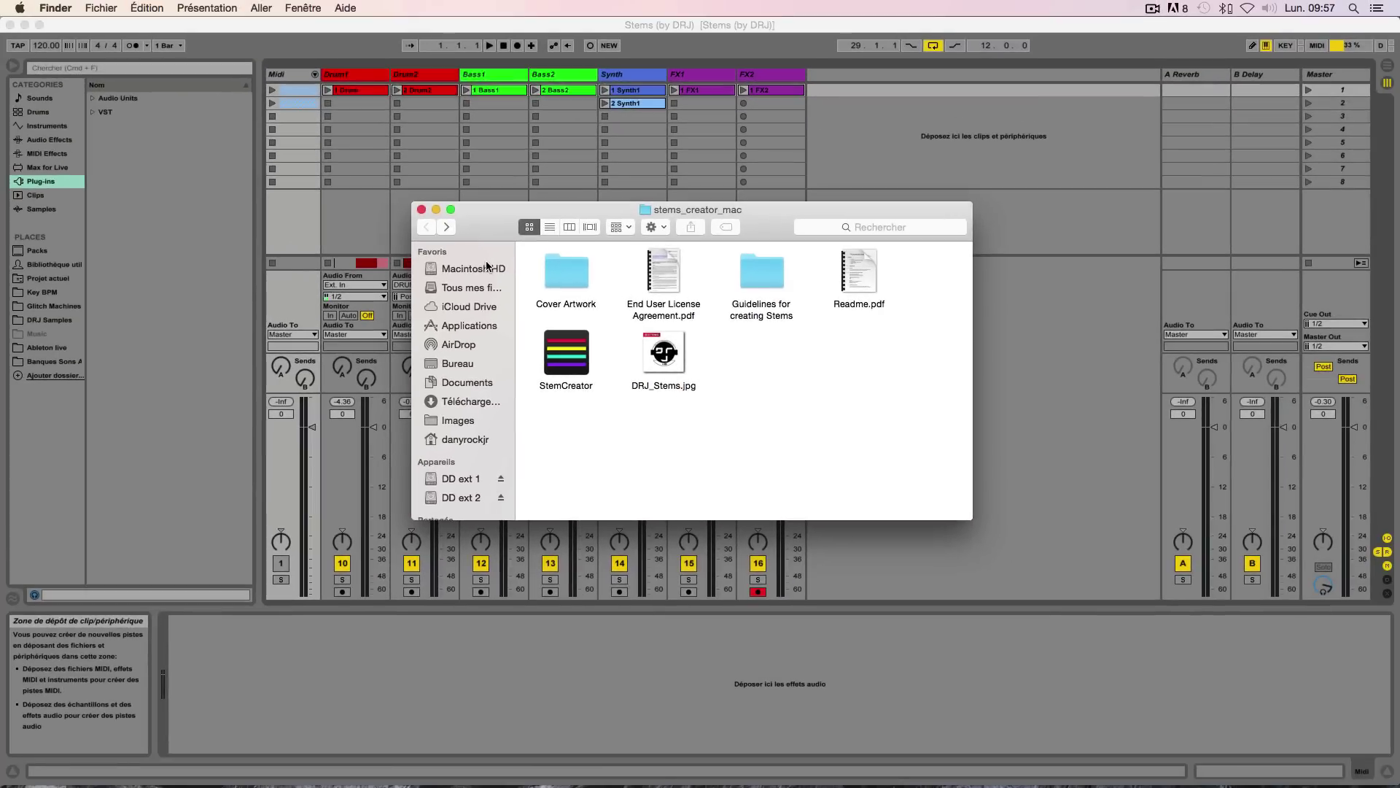
{"action": "left_click", "coordinate": [436, 209]}
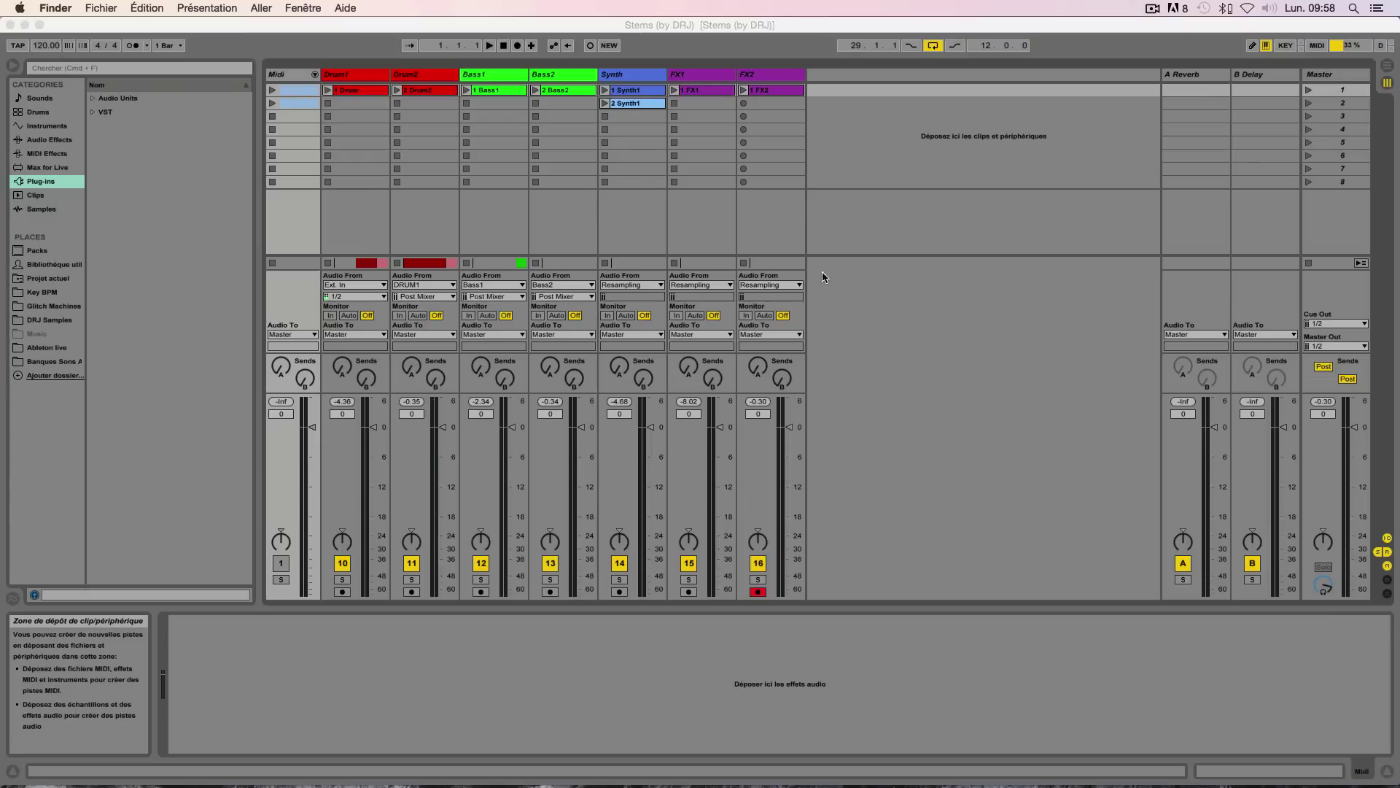
{"action": "left_click", "coordinate": [935, 230]}
{"action": "key", "text": "Tab"}
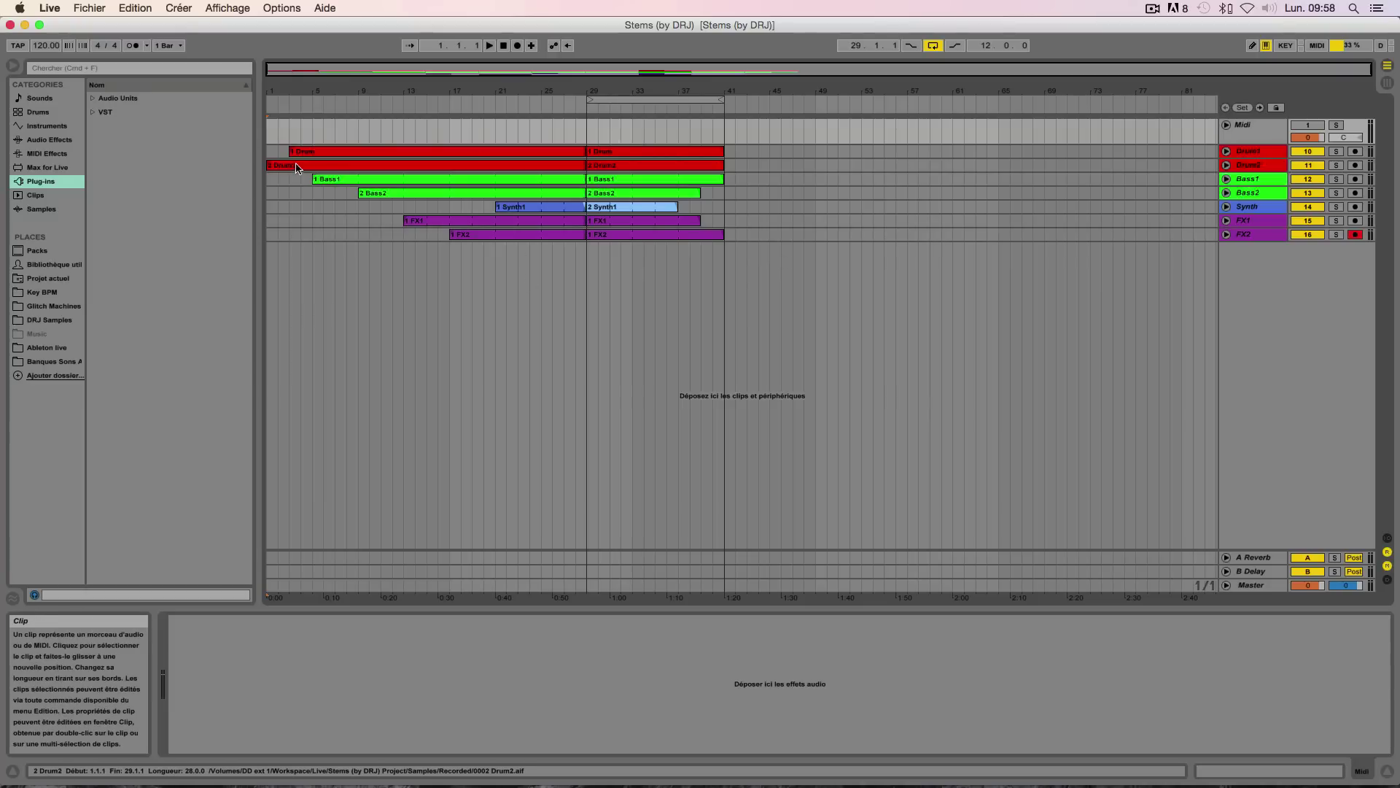
Step: Play the looped section of the arrangement from bar 29 to hear the parts together, and stop playback
{"action": "left_click", "coordinate": [394, 163]}
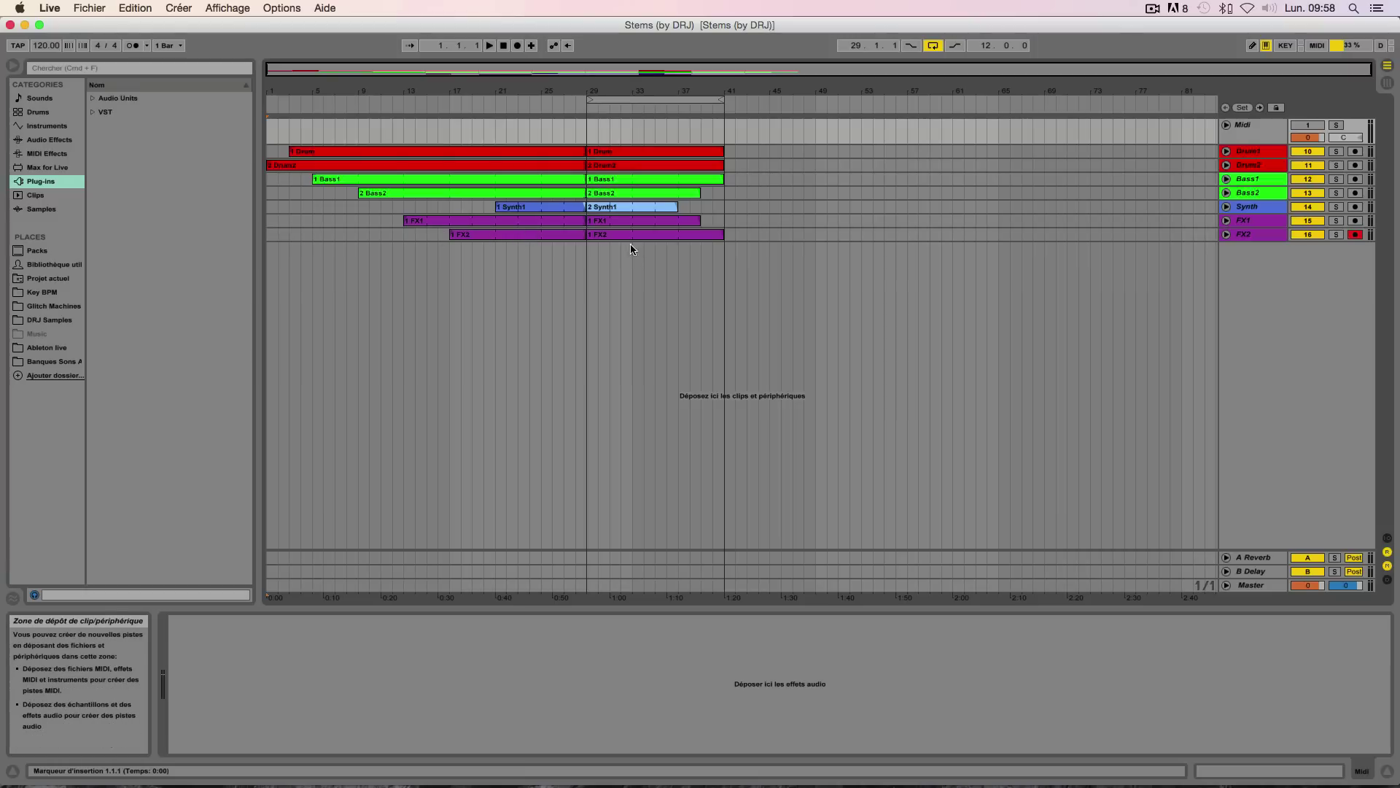
{"action": "left_click", "coordinate": [489, 47]}
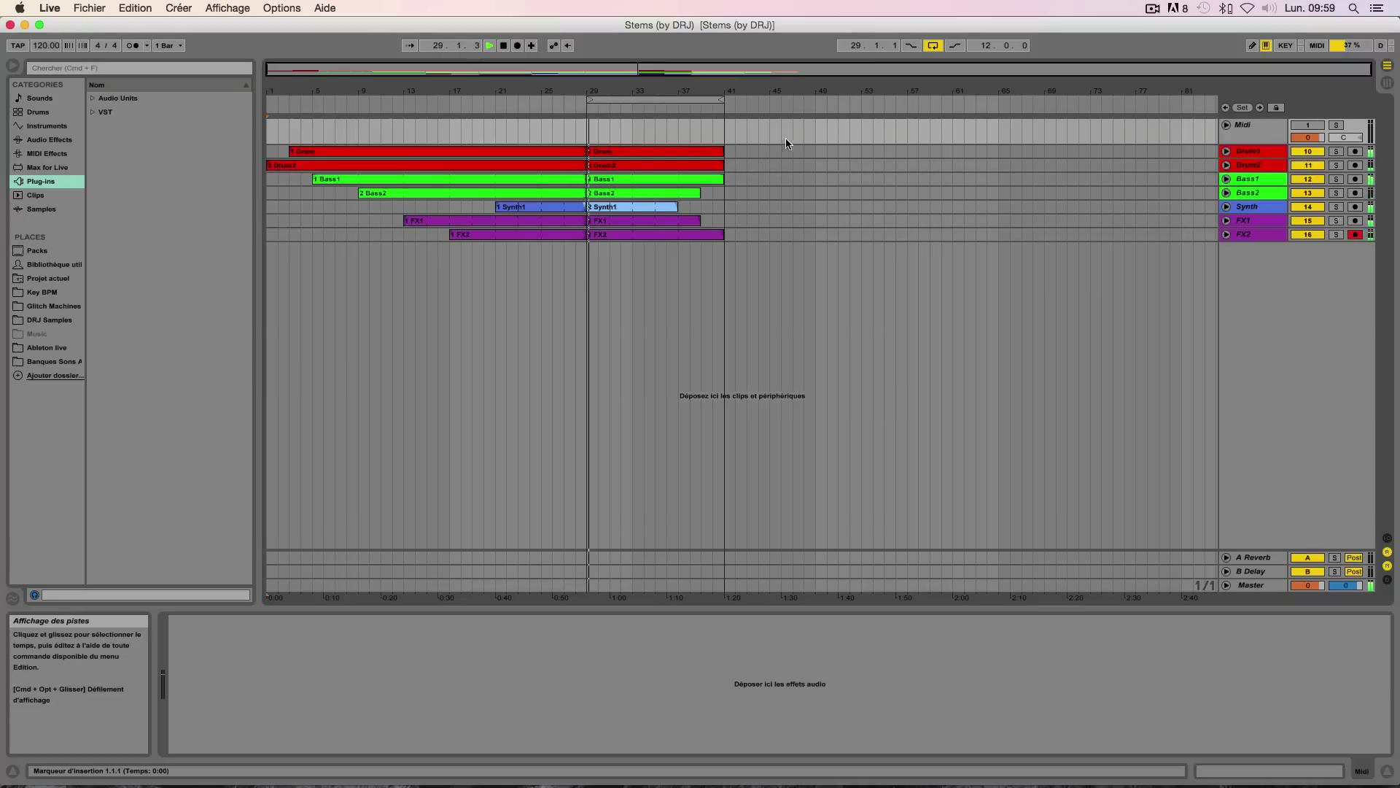
{"action": "left_click", "coordinate": [503, 47]}
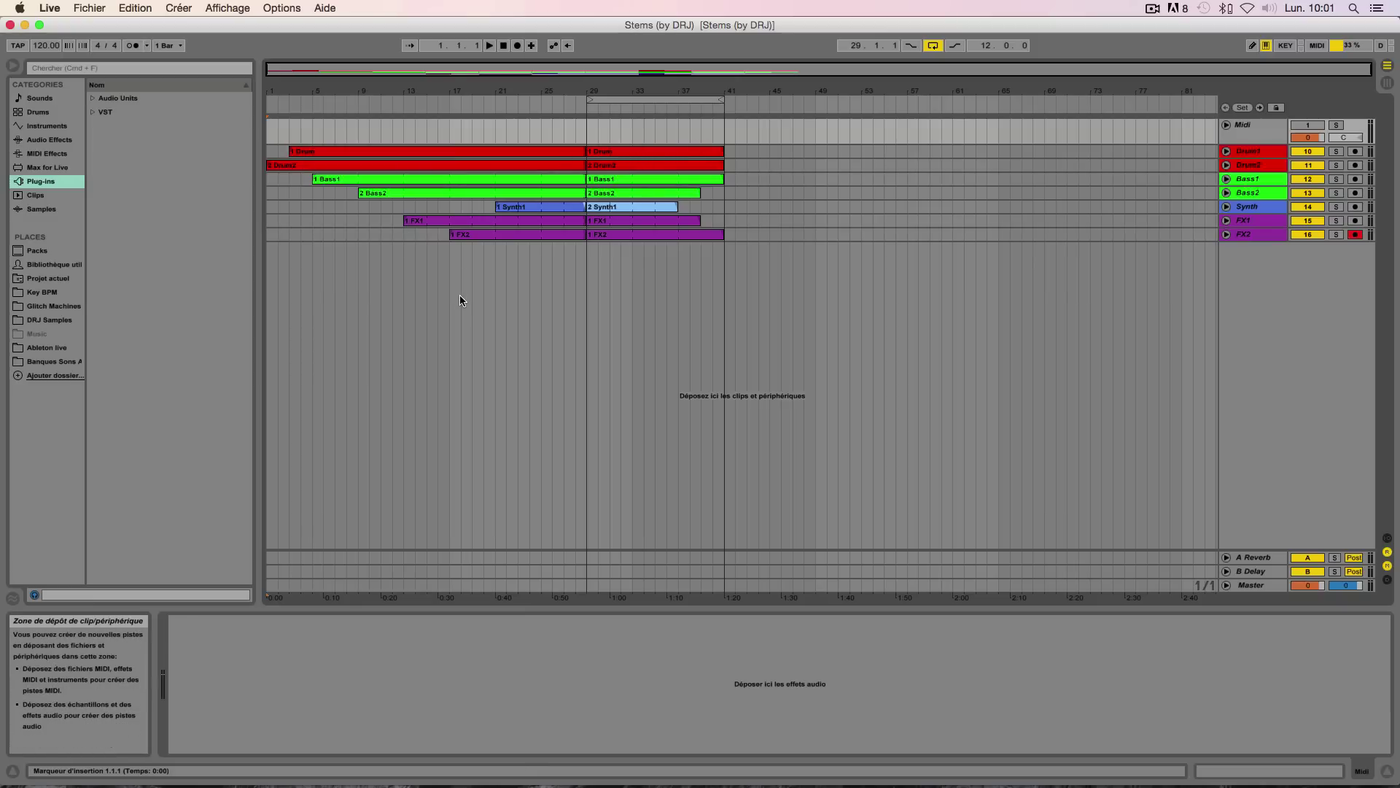
Step: Extend the arrangement loop back to bar 1 so that it spans 40 bars and covers all the clips
{"action": "left_click", "coordinate": [580, 99]}
{"action": "left_click_drag", "start_coordinate": [580, 99], "coordinate": [270, 99]}
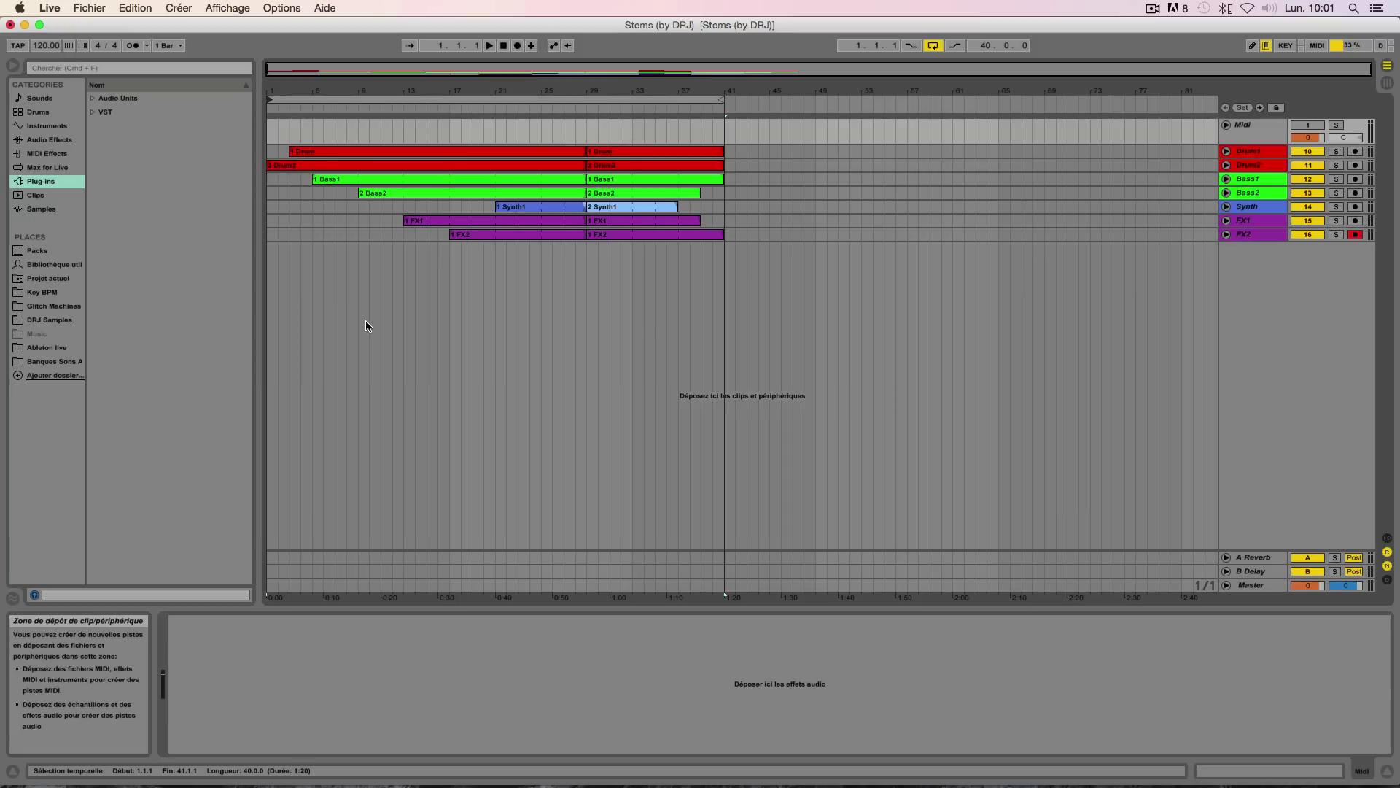
Step: Inspect the sample waveforms of the Drum1, Bass1 and FX2 clips
{"action": "double_click", "coordinate": [396, 151]}
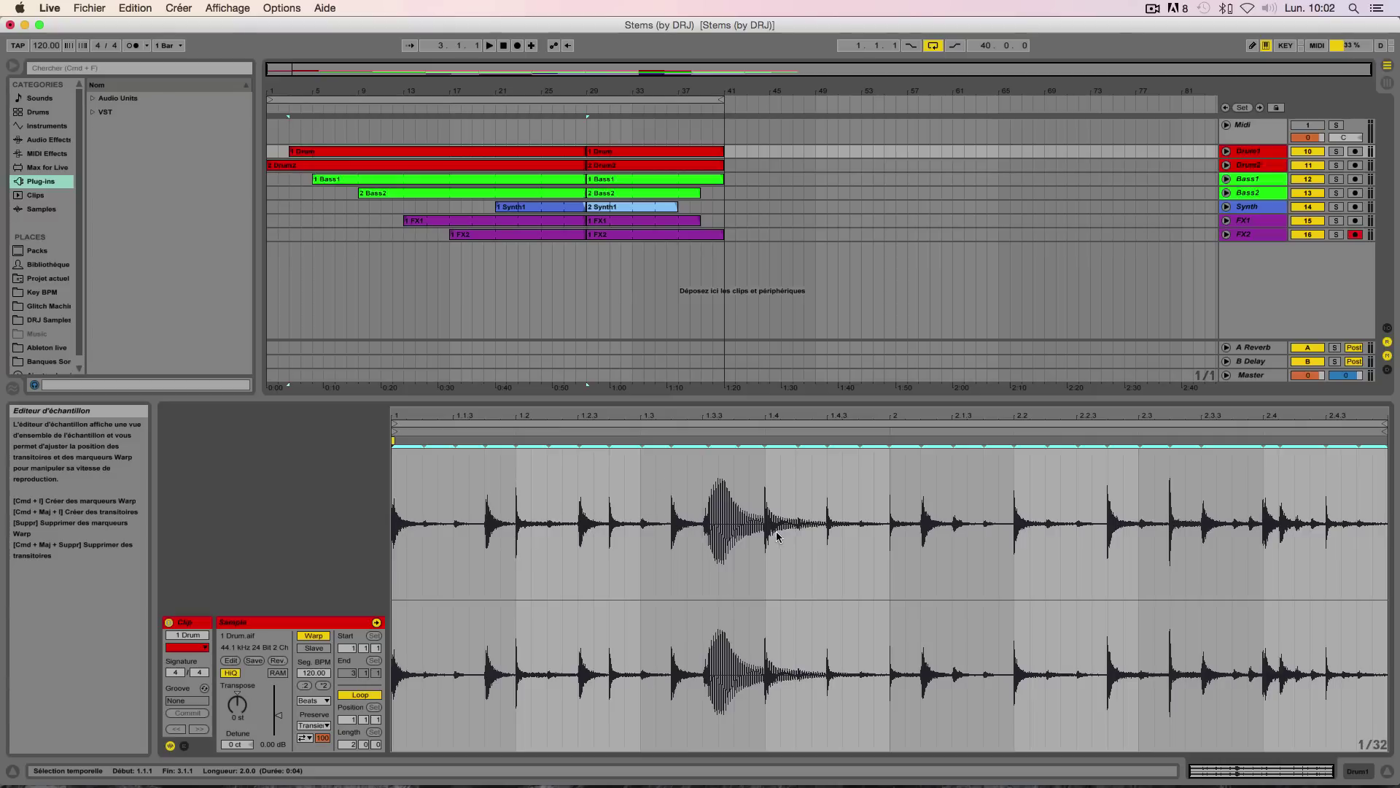
{"action": "left_click", "coordinate": [475, 180]}
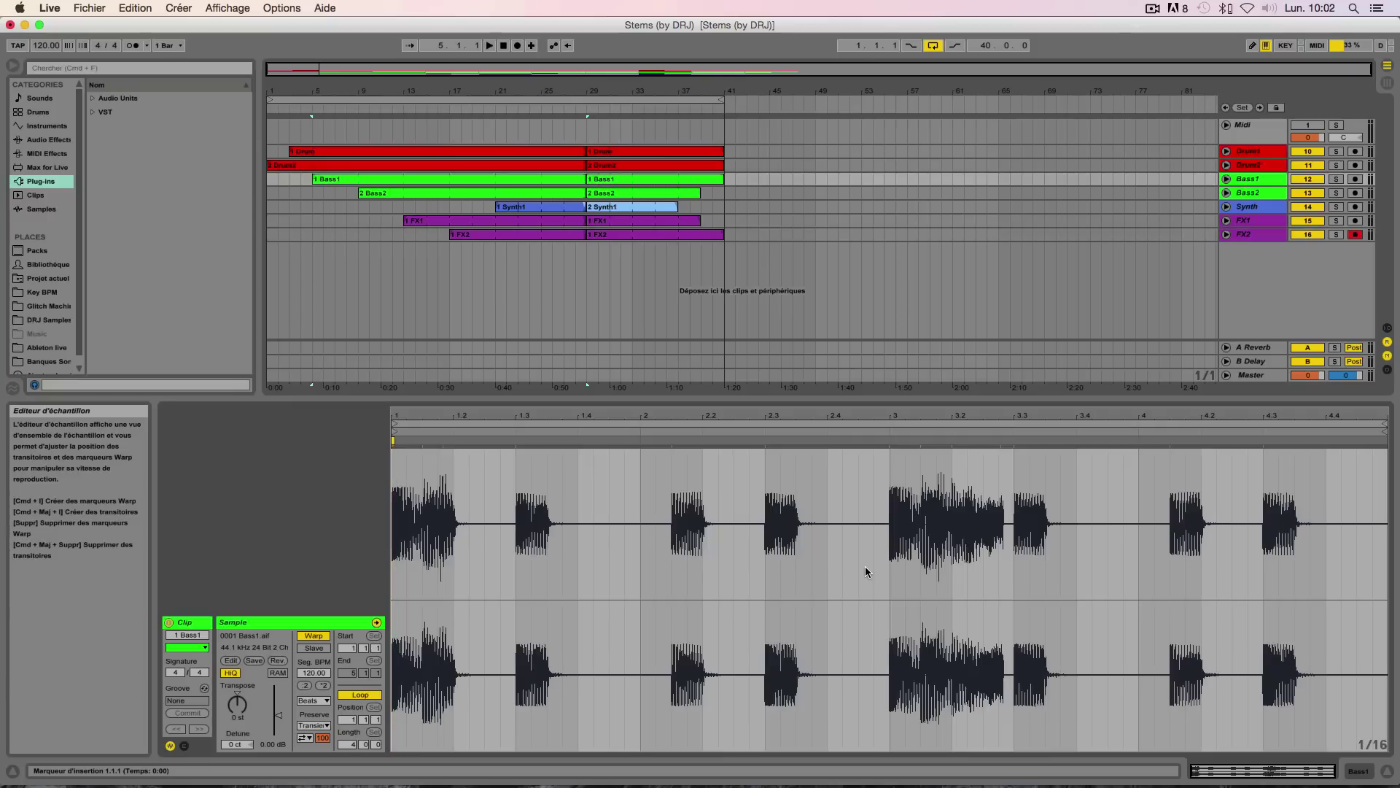
{"action": "left_click", "coordinate": [620, 293]}
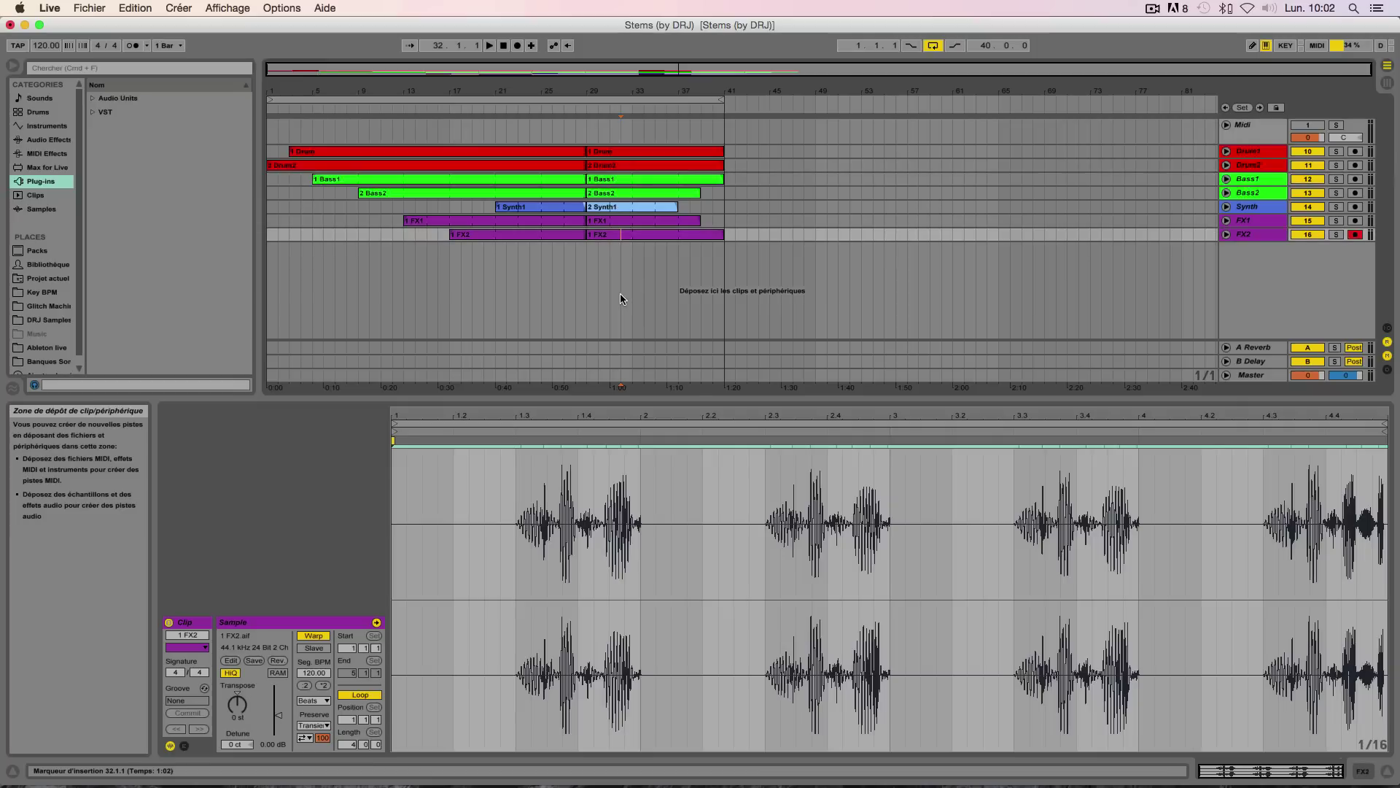
Step: Check the FX2 track's devices in the session view, and return the song position to 1.1.1 in the arrangement
{"action": "key", "text": "Tab"}
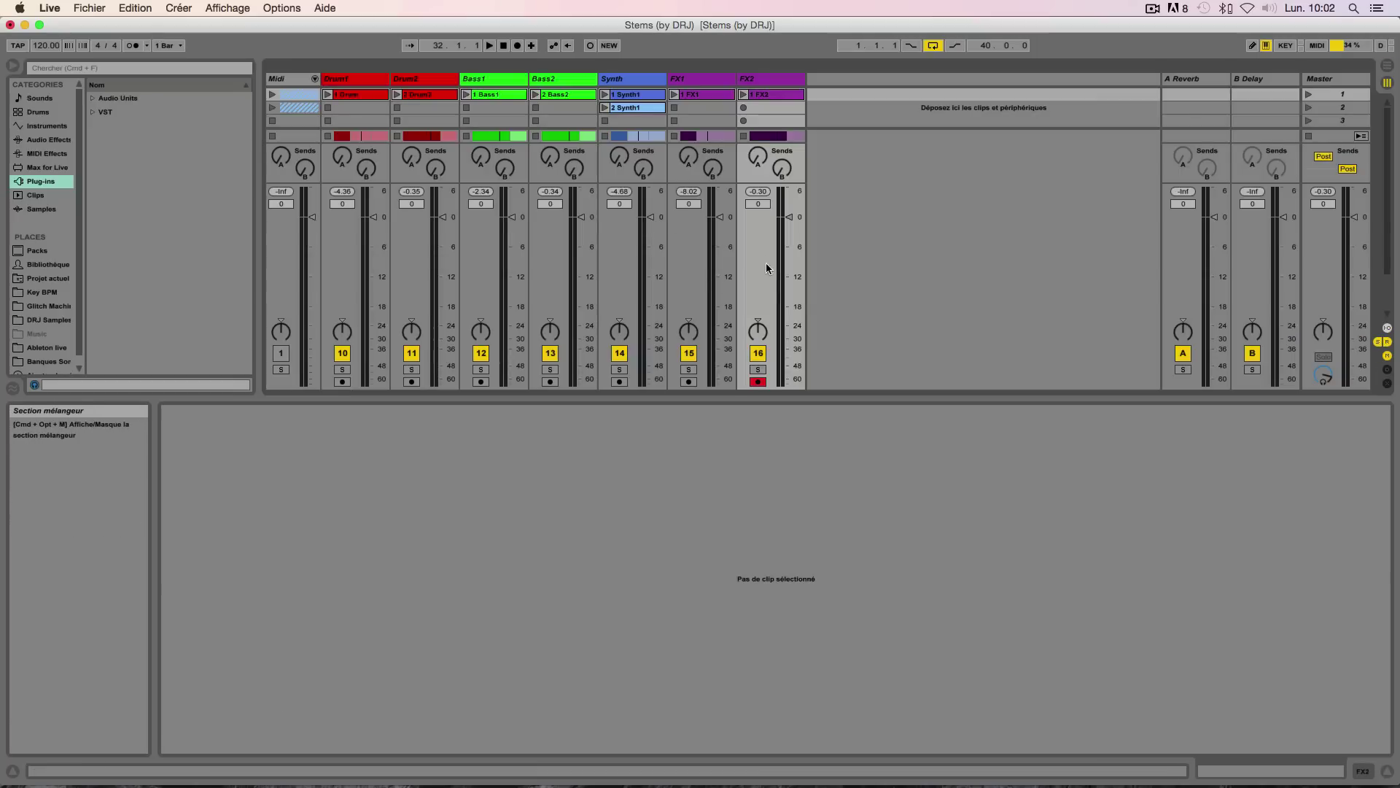
{"action": "double_click", "coordinate": [770, 79]}
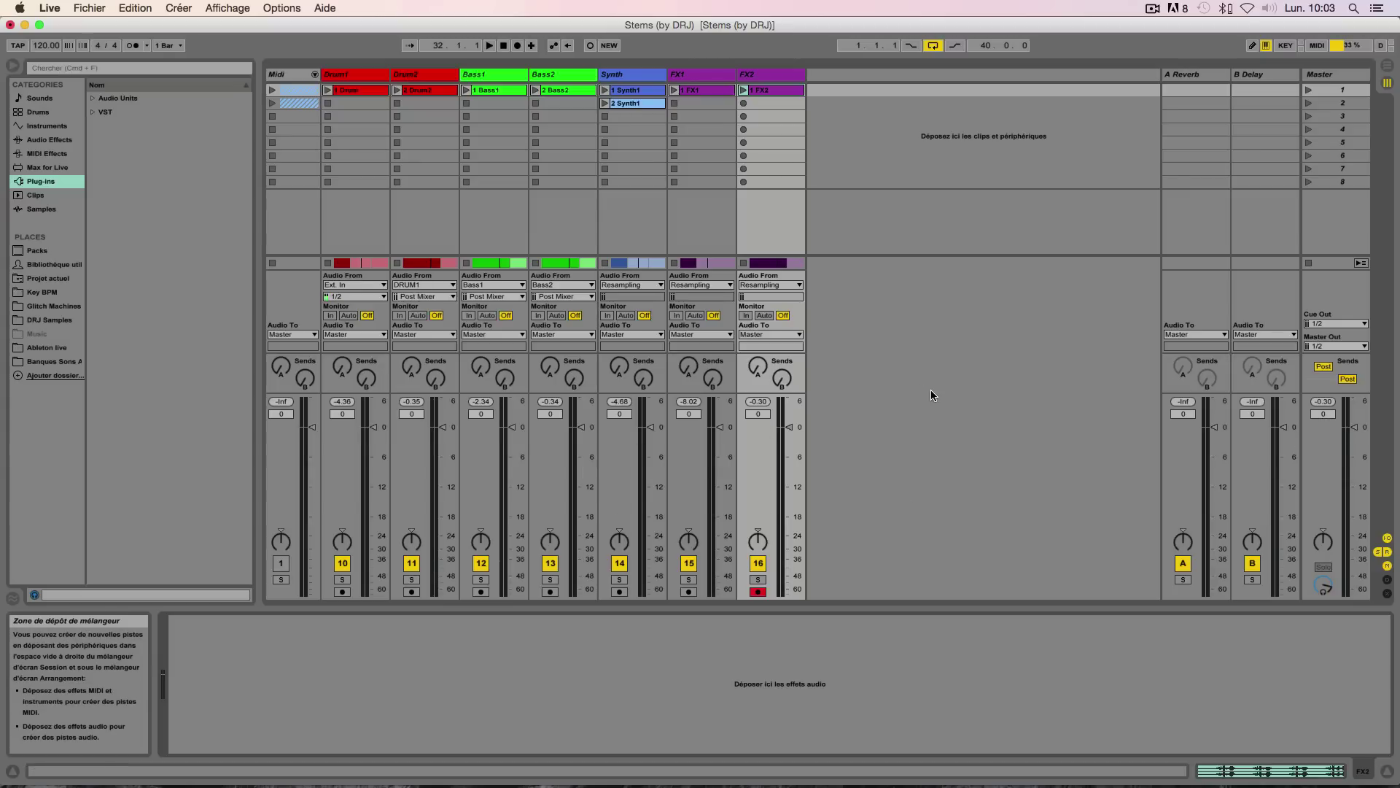
{"action": "left_click", "coordinate": [504, 45]}
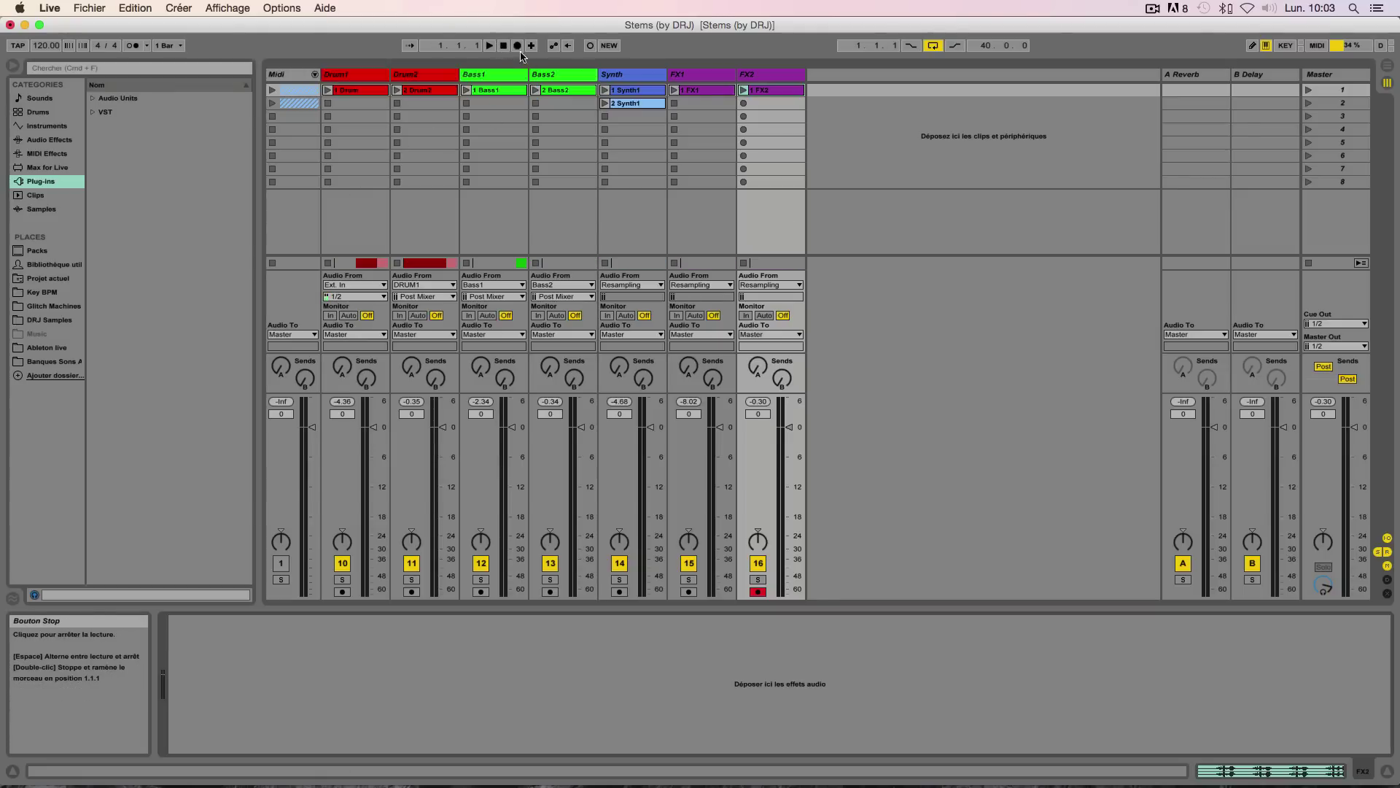
{"action": "key", "text": "Tab"}
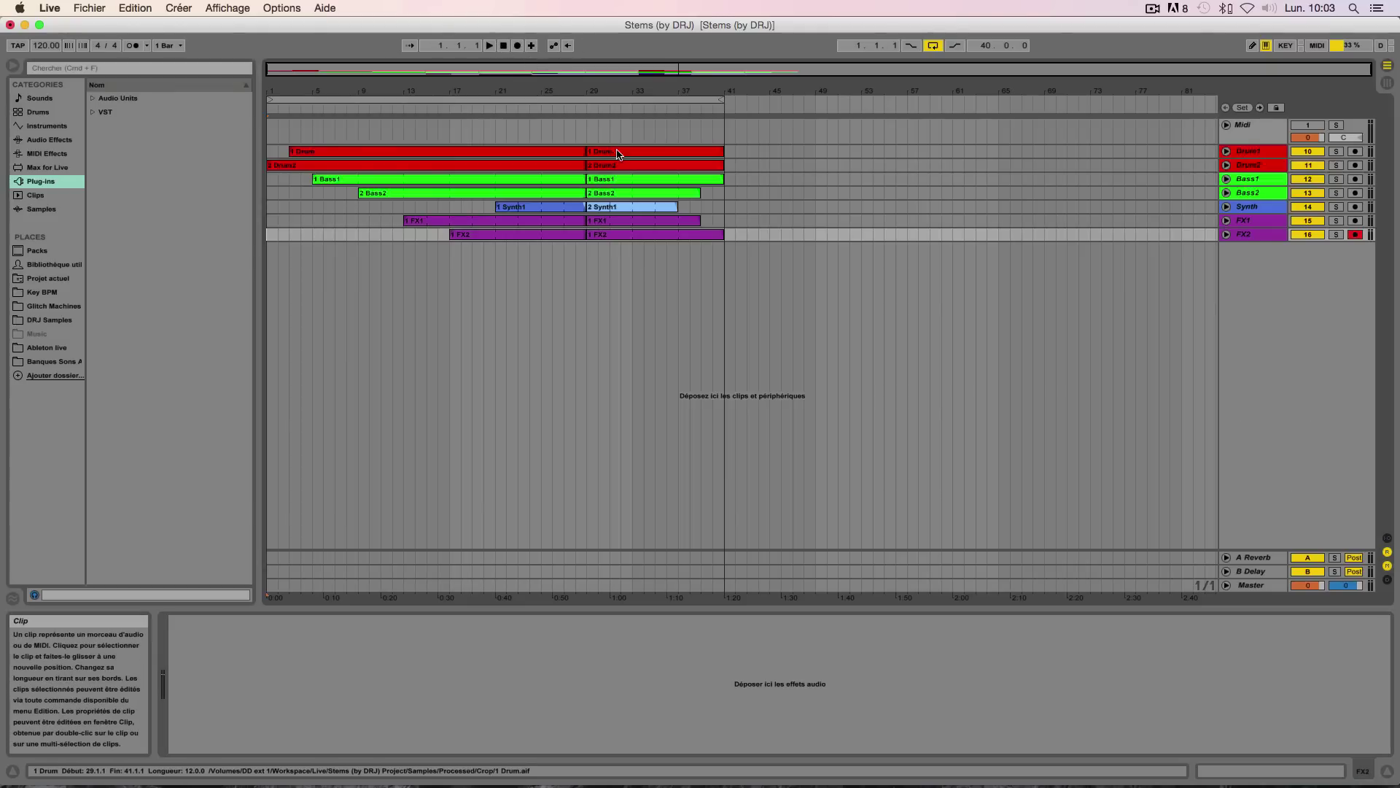
Step: Play the arrangement from bar 29 while checking the track levels in the session mixer, and return to the arrangement
{"action": "left_click", "coordinate": [581, 127]}
{"action": "key", "text": "Tab"}
{"action": "key", "text": "Tab"}
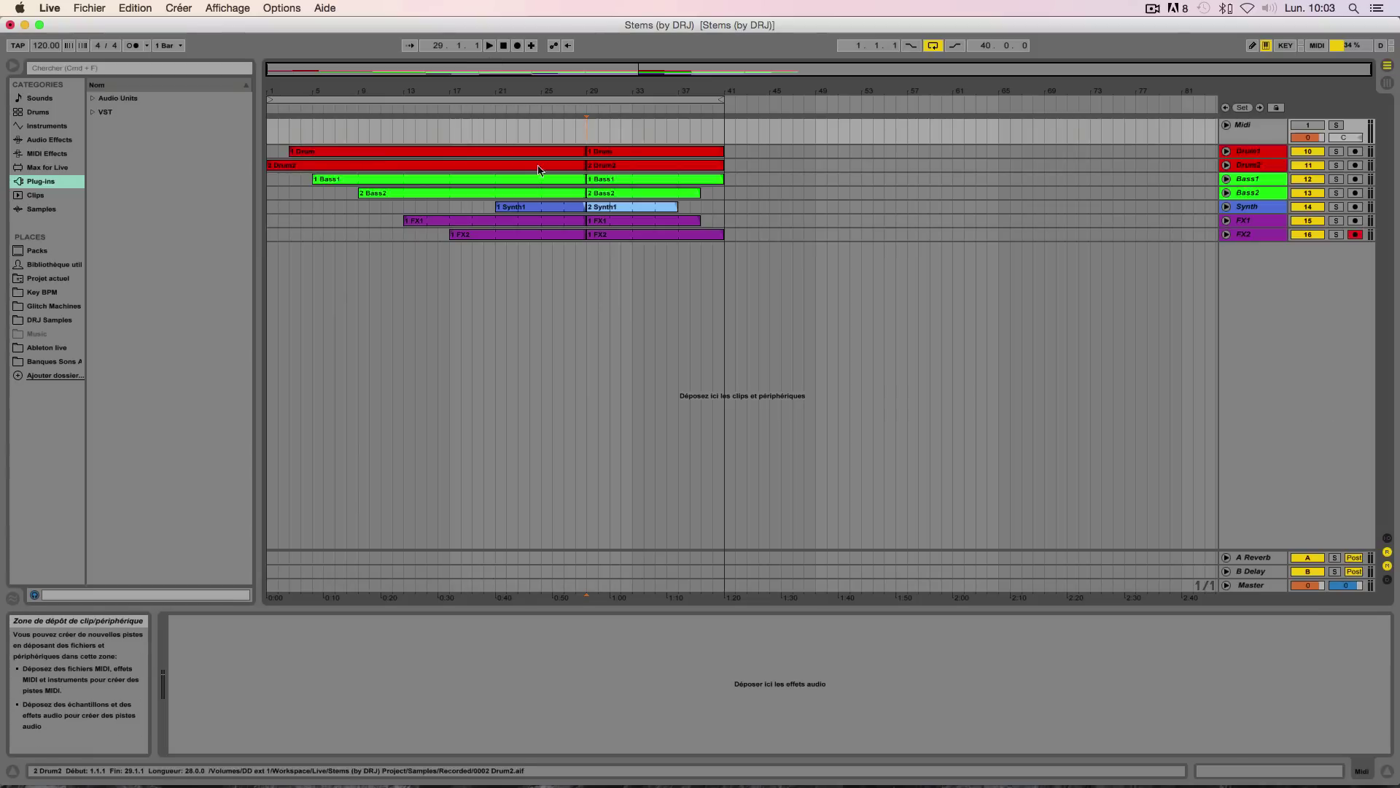
{"action": "left_click", "coordinate": [491, 47]}
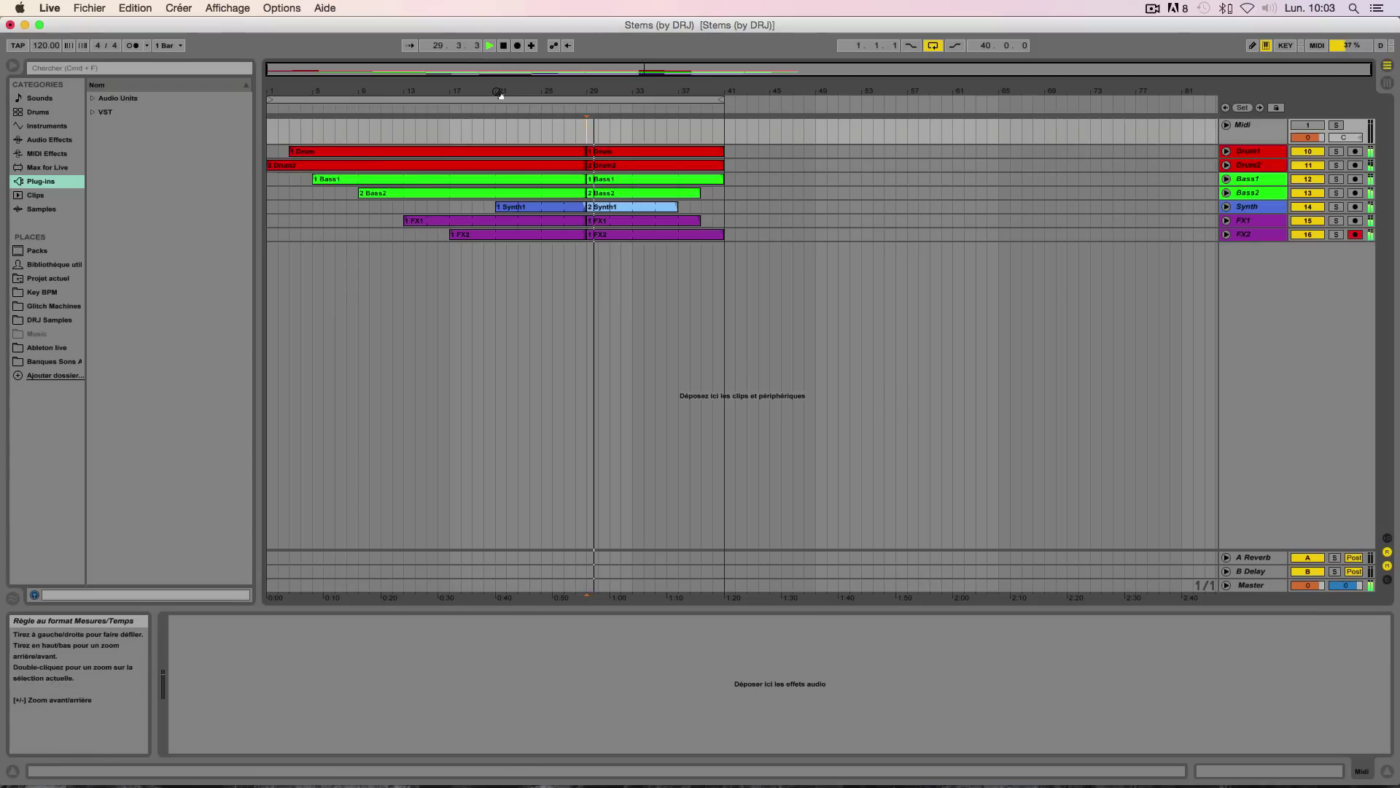
{"action": "key", "text": "Tab"}
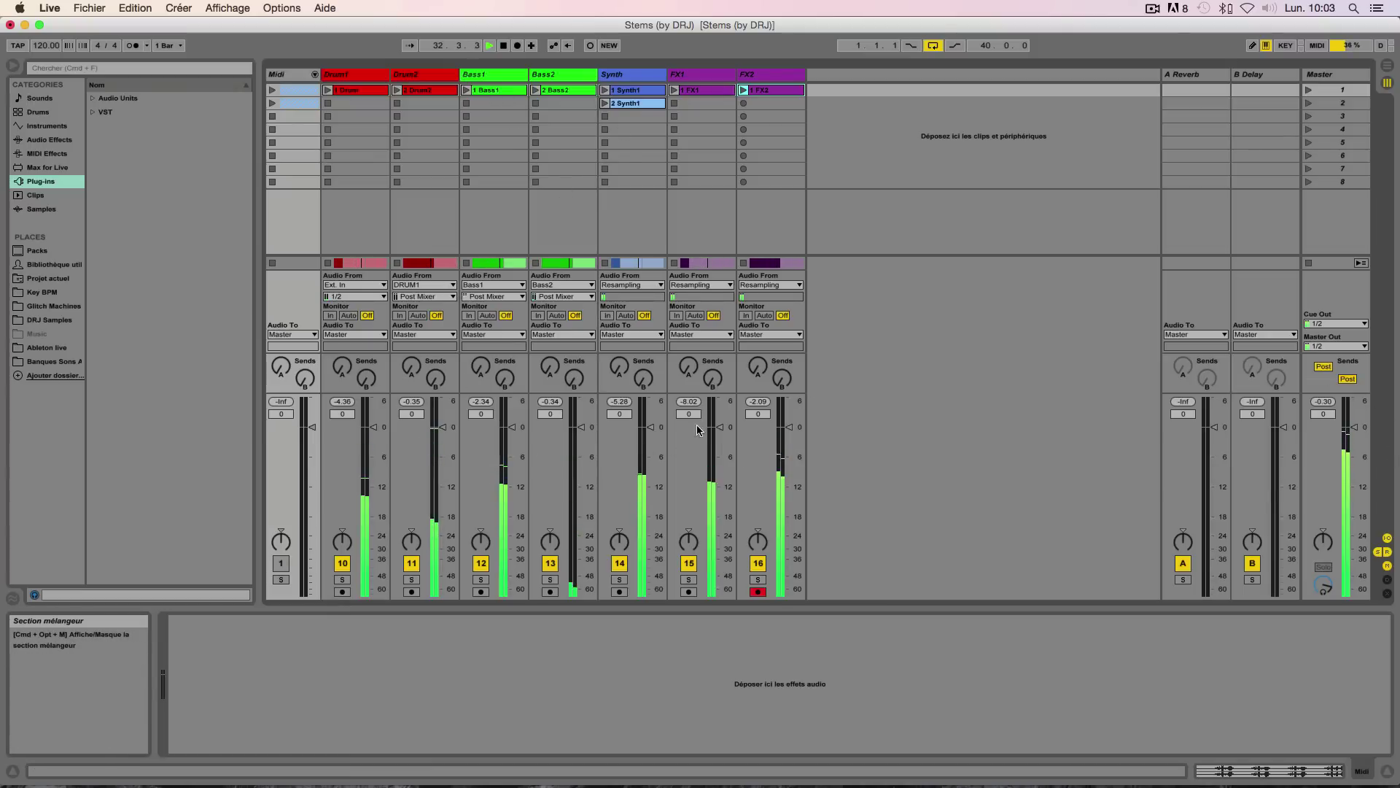
{"action": "key", "text": "space"}
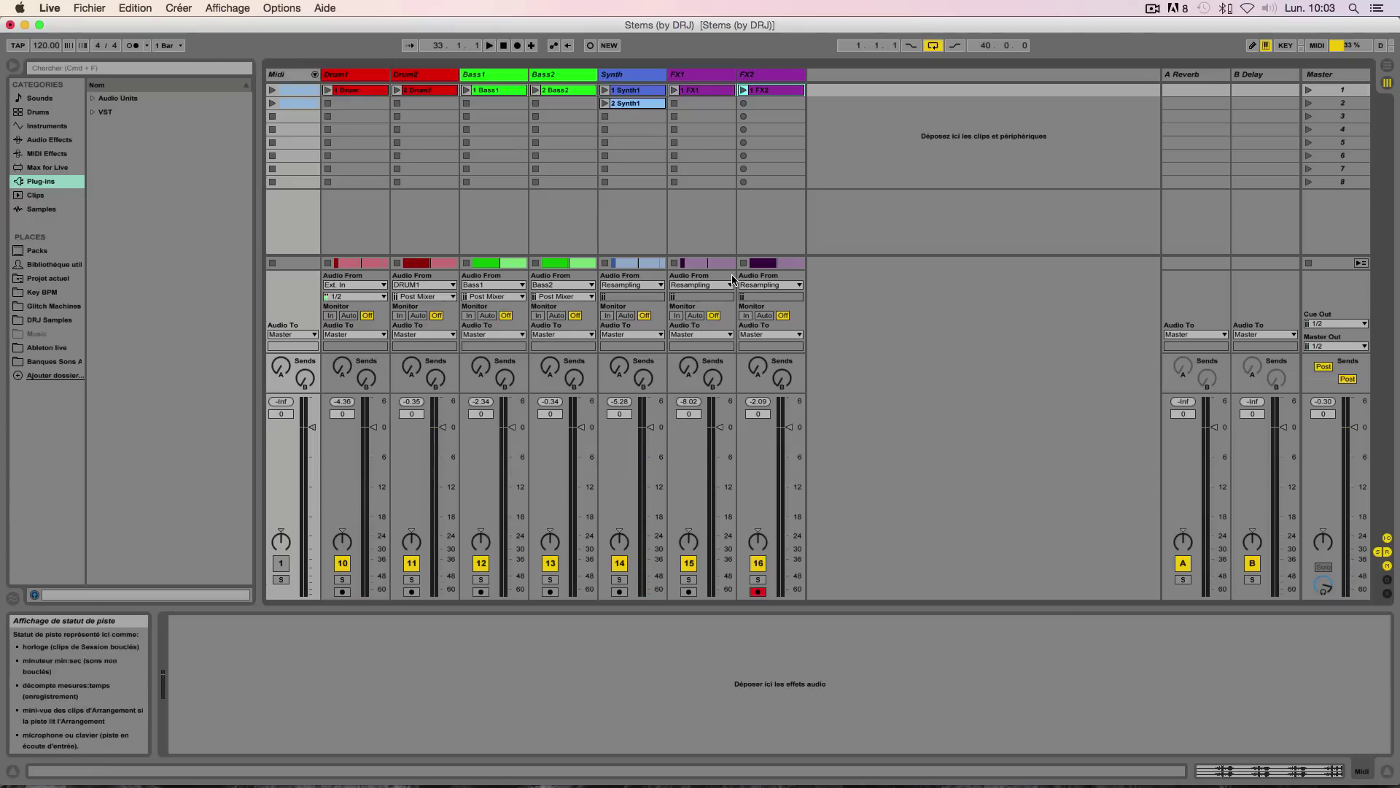
{"action": "key", "text": "Tab"}
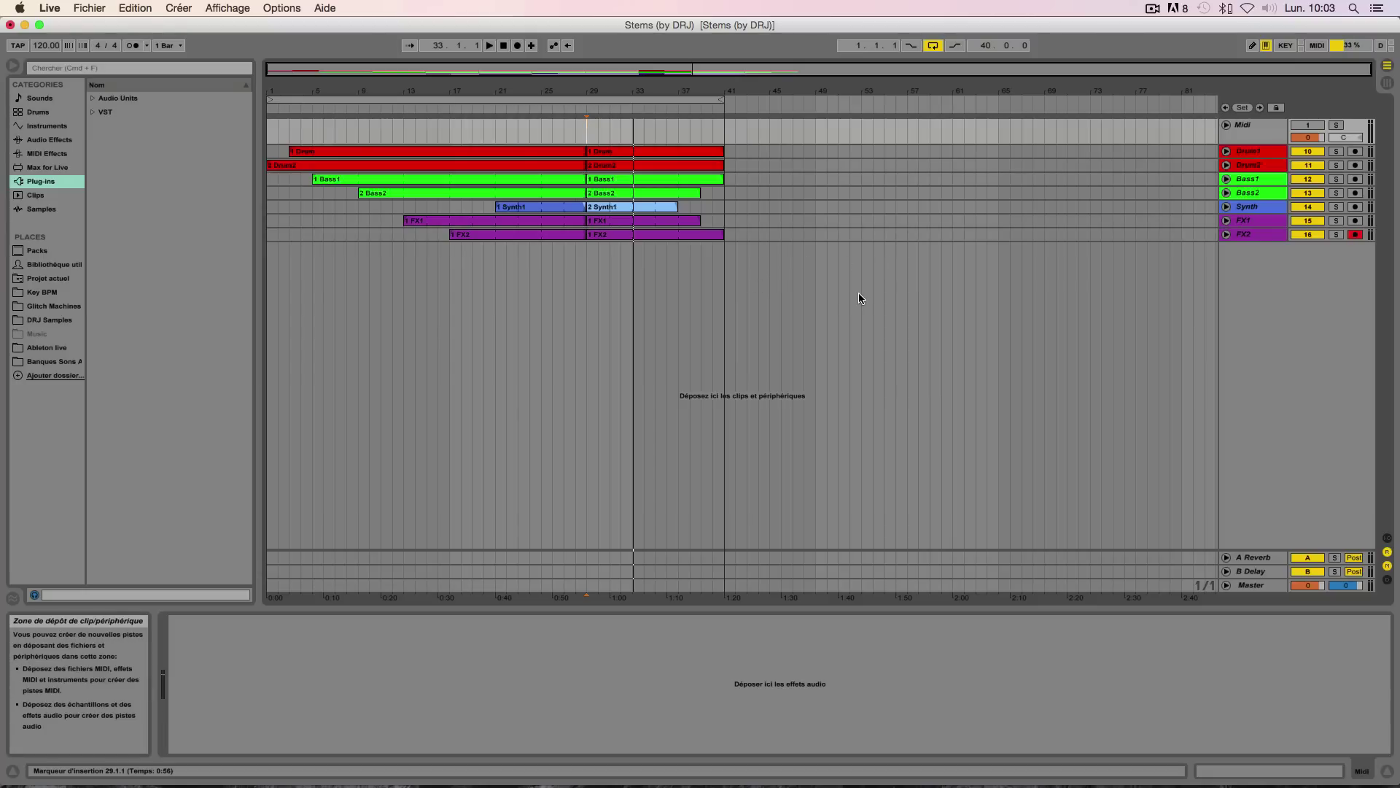
Step: Group the Drum1 and Drum2 tracks
{"action": "left_click", "coordinate": [1246, 152]}
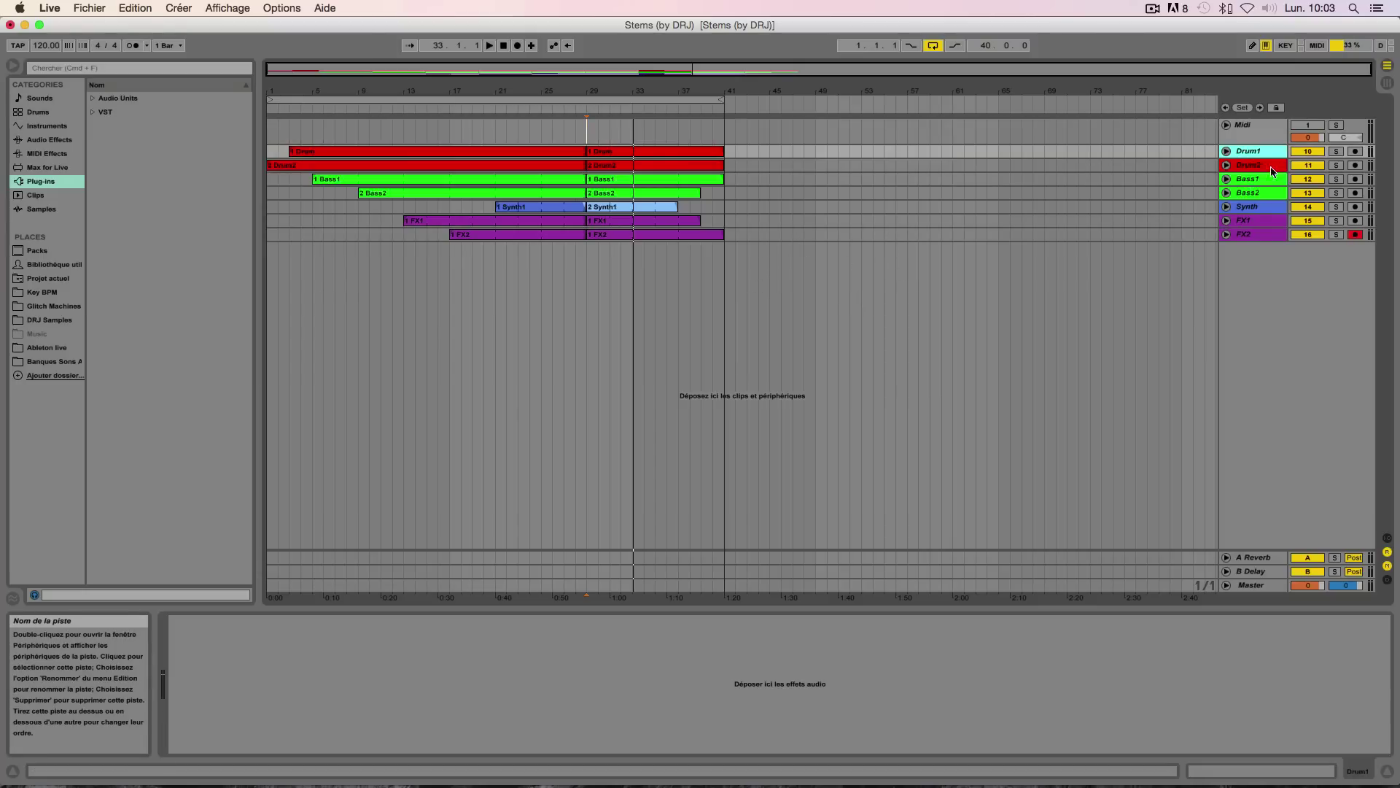
{"action": "key", "text": "shift"}
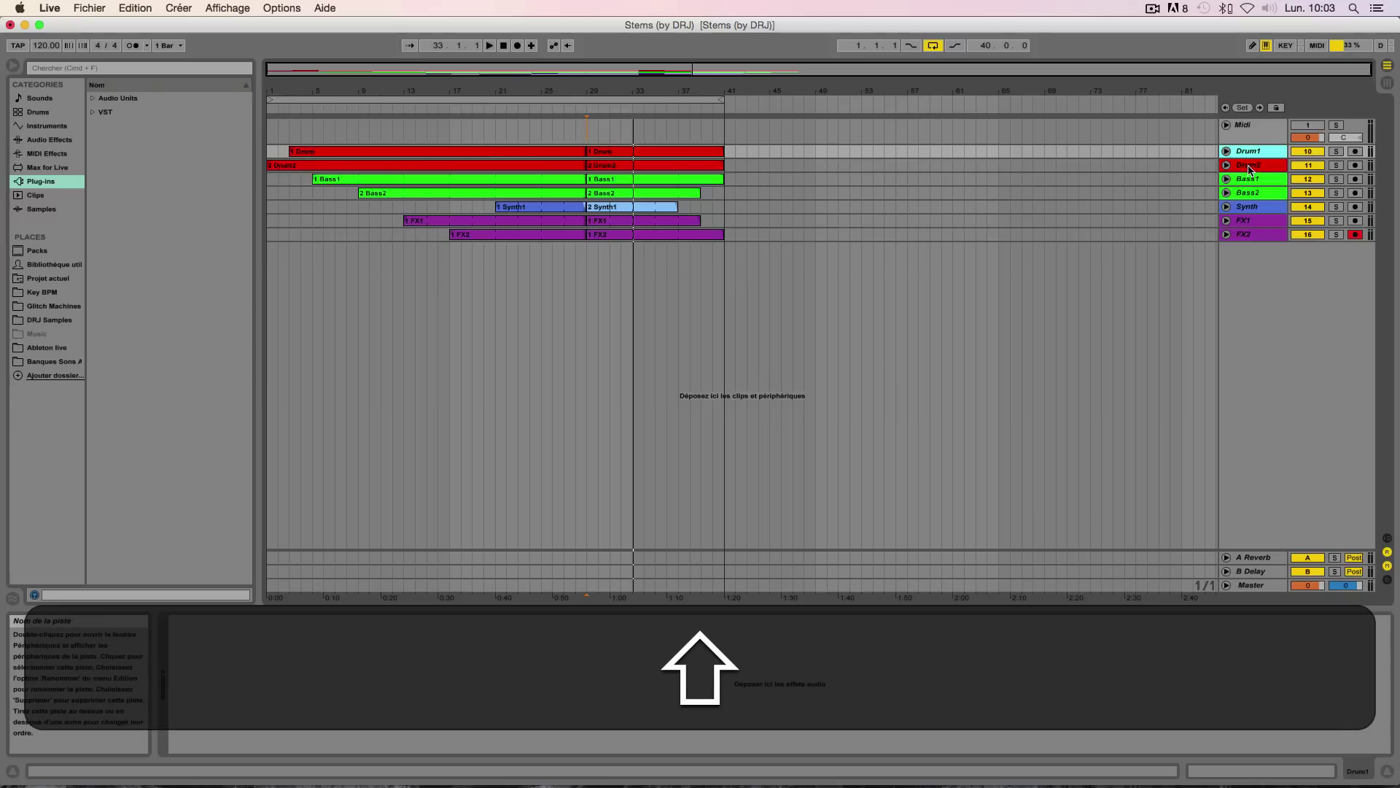
{"action": "left_click", "coordinate": [1248, 168], "text": "shift"}
{"action": "right_click", "coordinate": [1248, 168]}
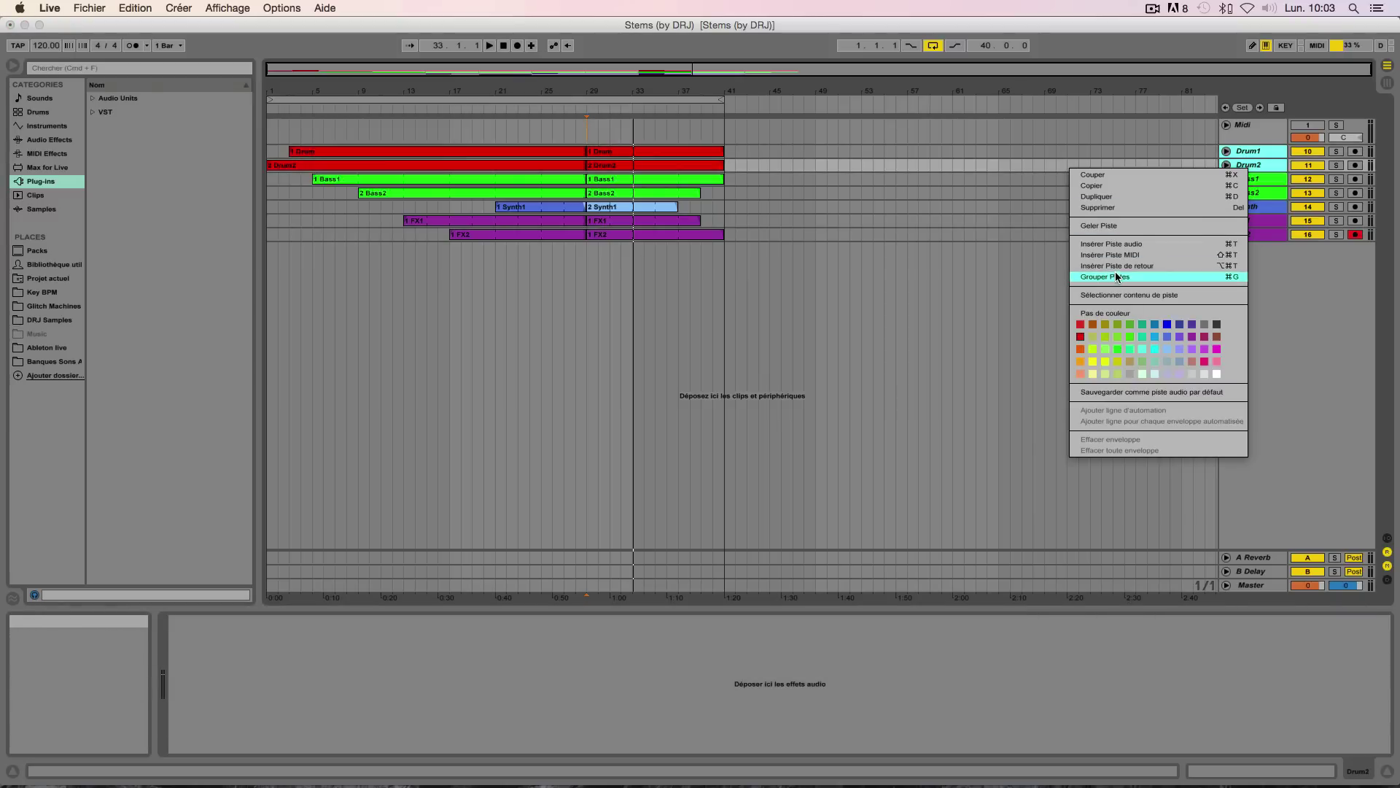
{"action": "left_click", "coordinate": [1210, 277]}
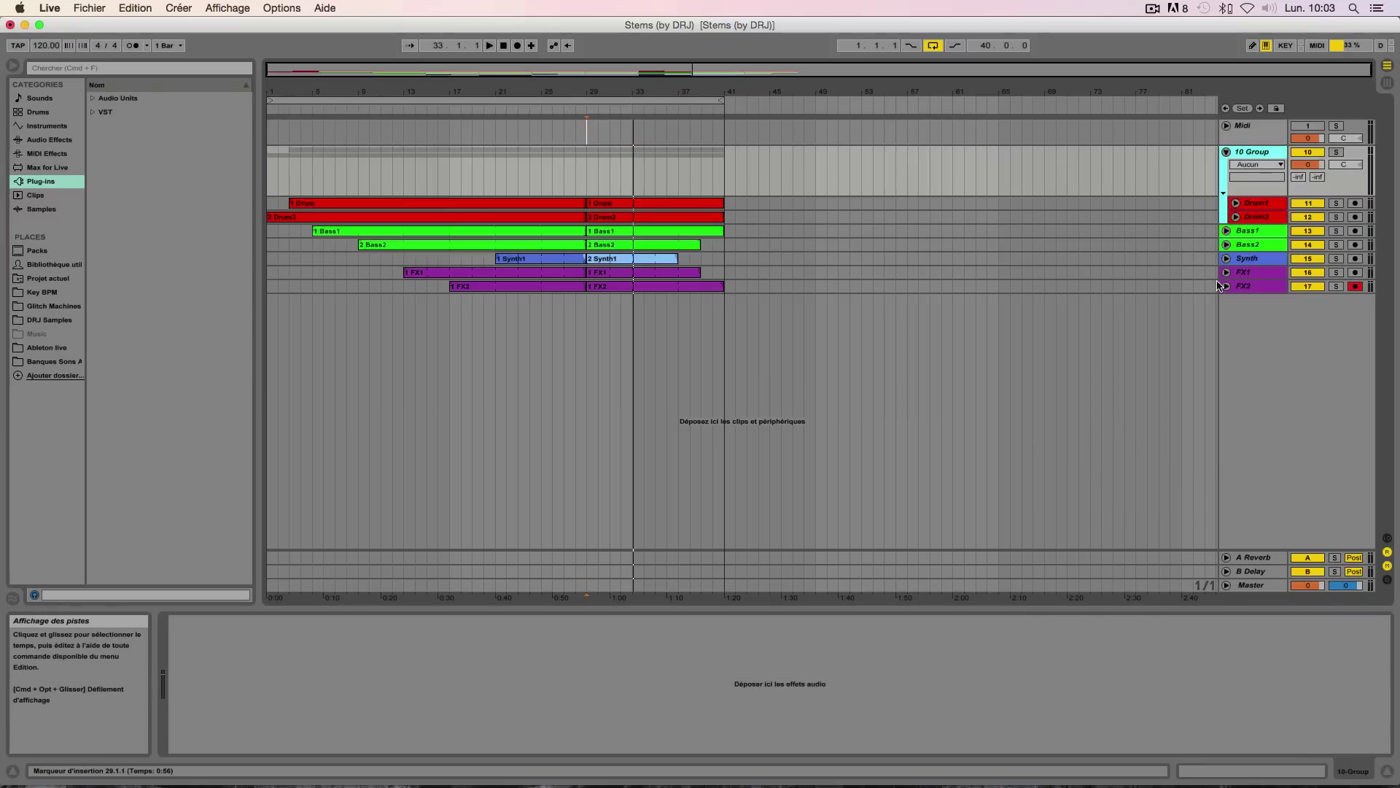
Step: Colour the new drum group red, rename it Drums and collapse it
{"action": "right_click", "coordinate": [1249, 155]}
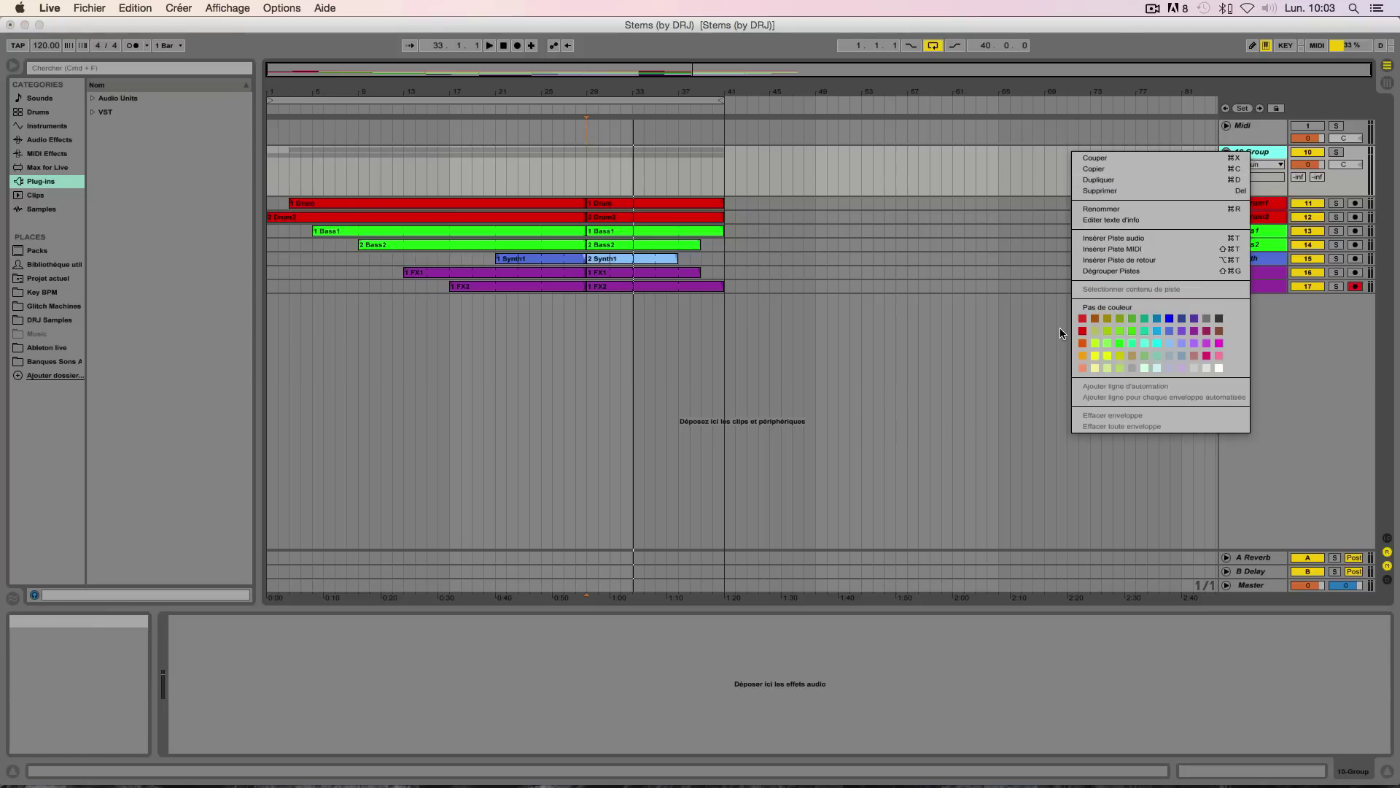
{"action": "left_click", "coordinate": [1078, 330]}
{"action": "key", "text": "super+r"}
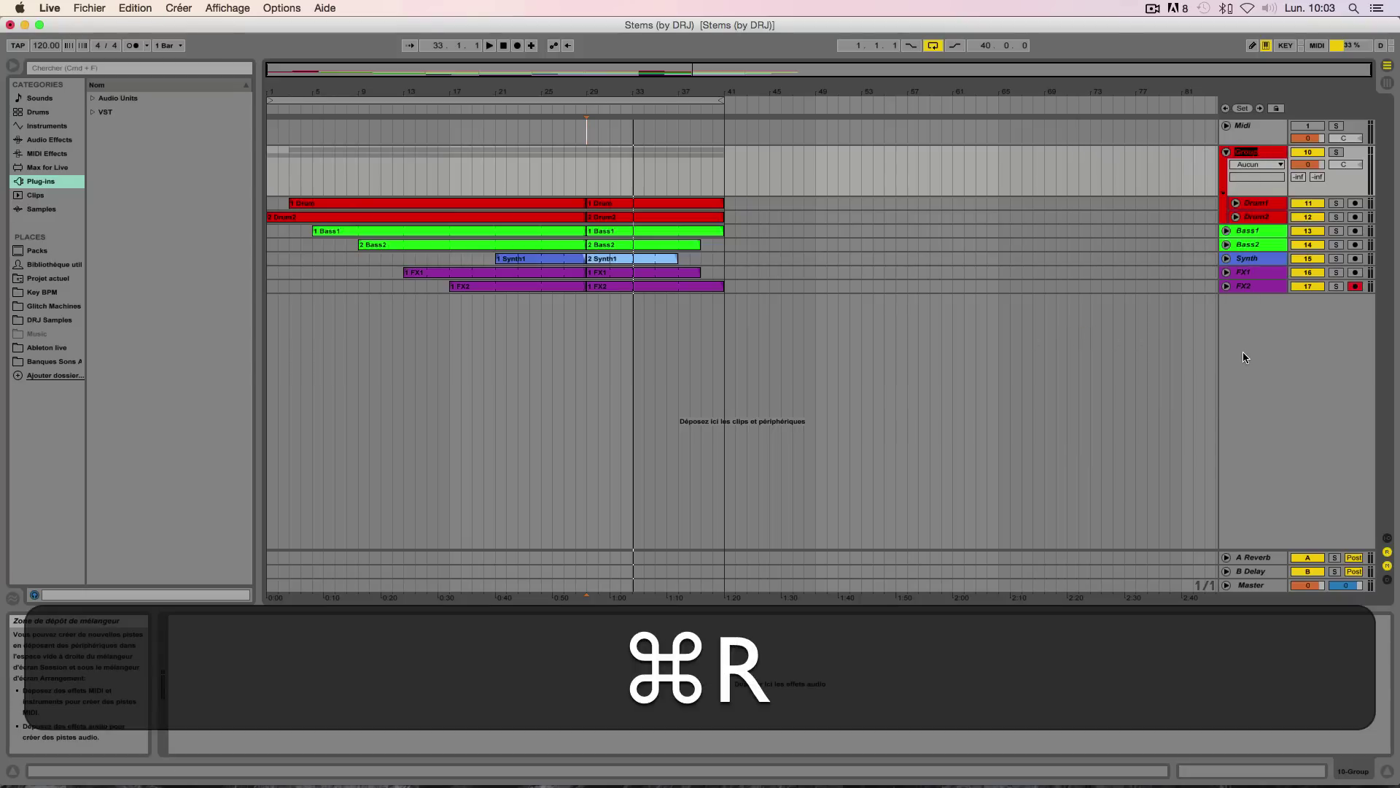
{"action": "type", "text": "Drums"}
{"action": "key", "text": "Return"}
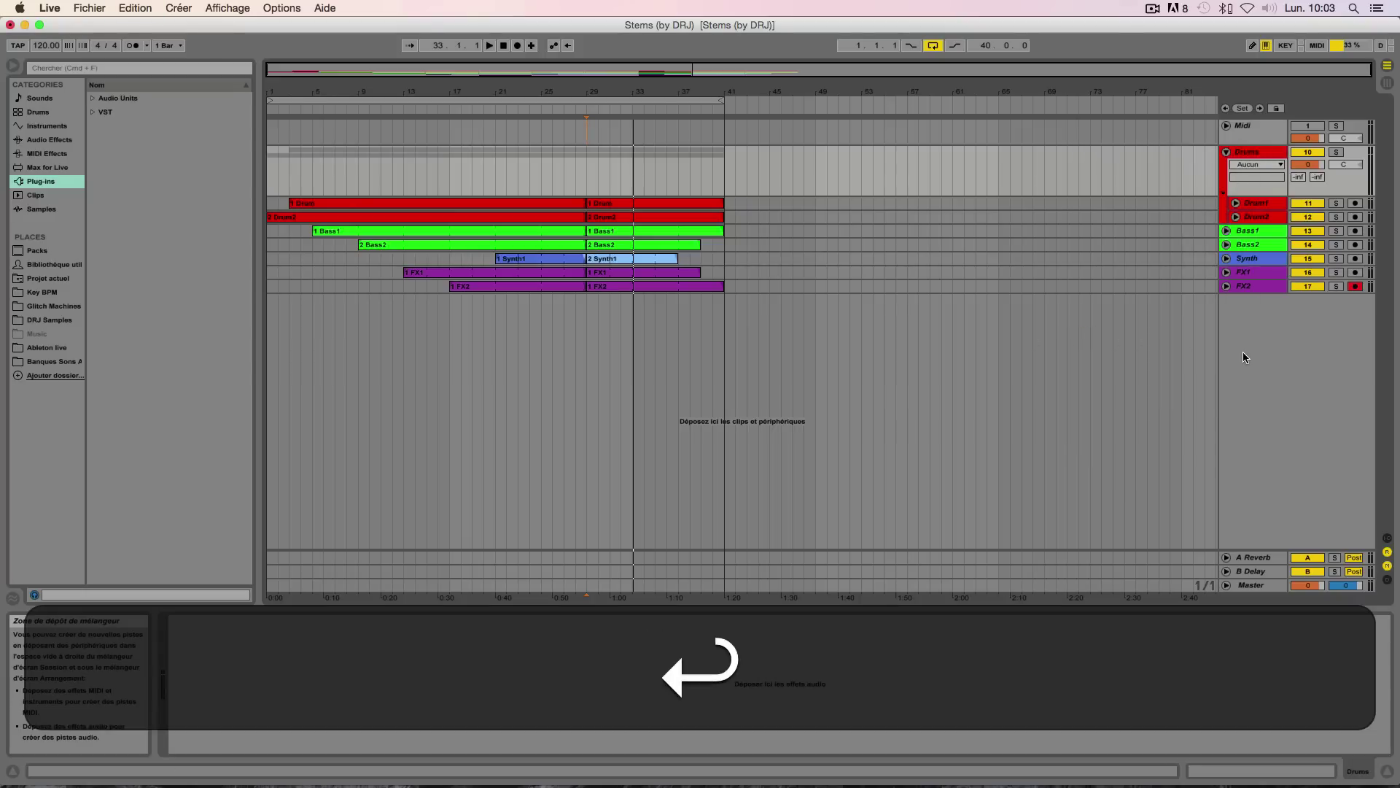
{"action": "left_click", "coordinate": [1226, 152]}
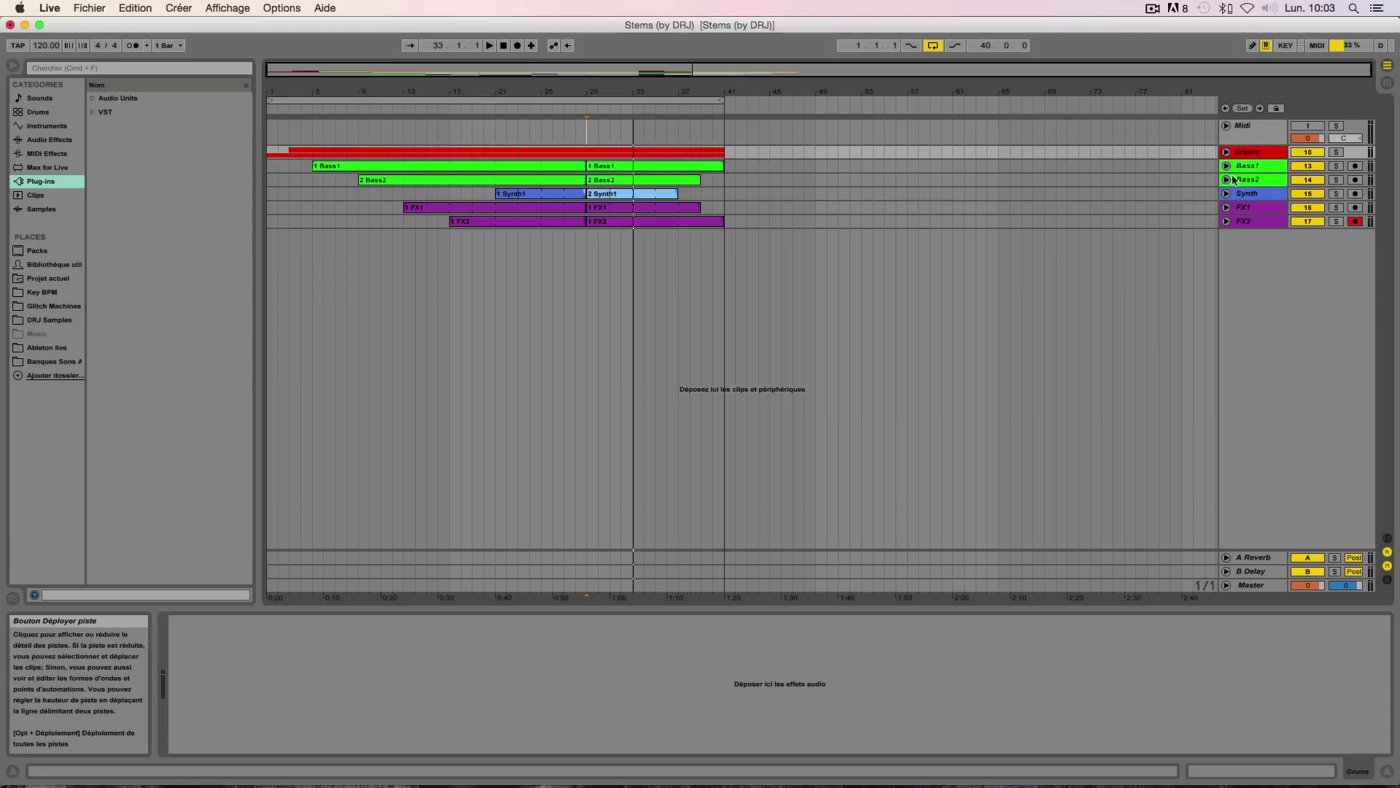
Step: Group the Bass1 and Bass2 tracks and name the group Bass
{"action": "left_click", "coordinate": [1249, 168]}
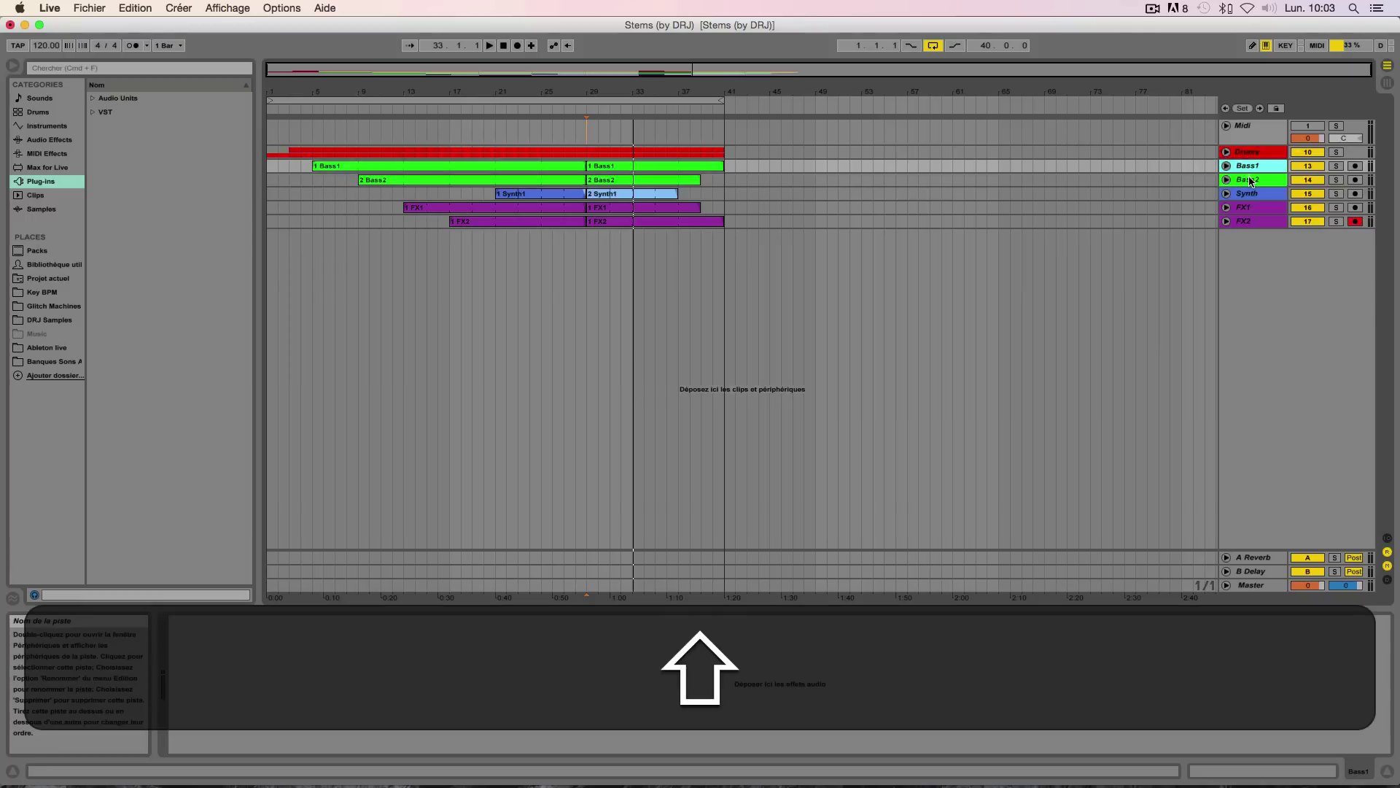
{"action": "left_click", "coordinate": [1252, 181], "text": "shift"}
{"action": "key", "text": "super+shift+g"}
{"action": "key", "text": "super+g"}
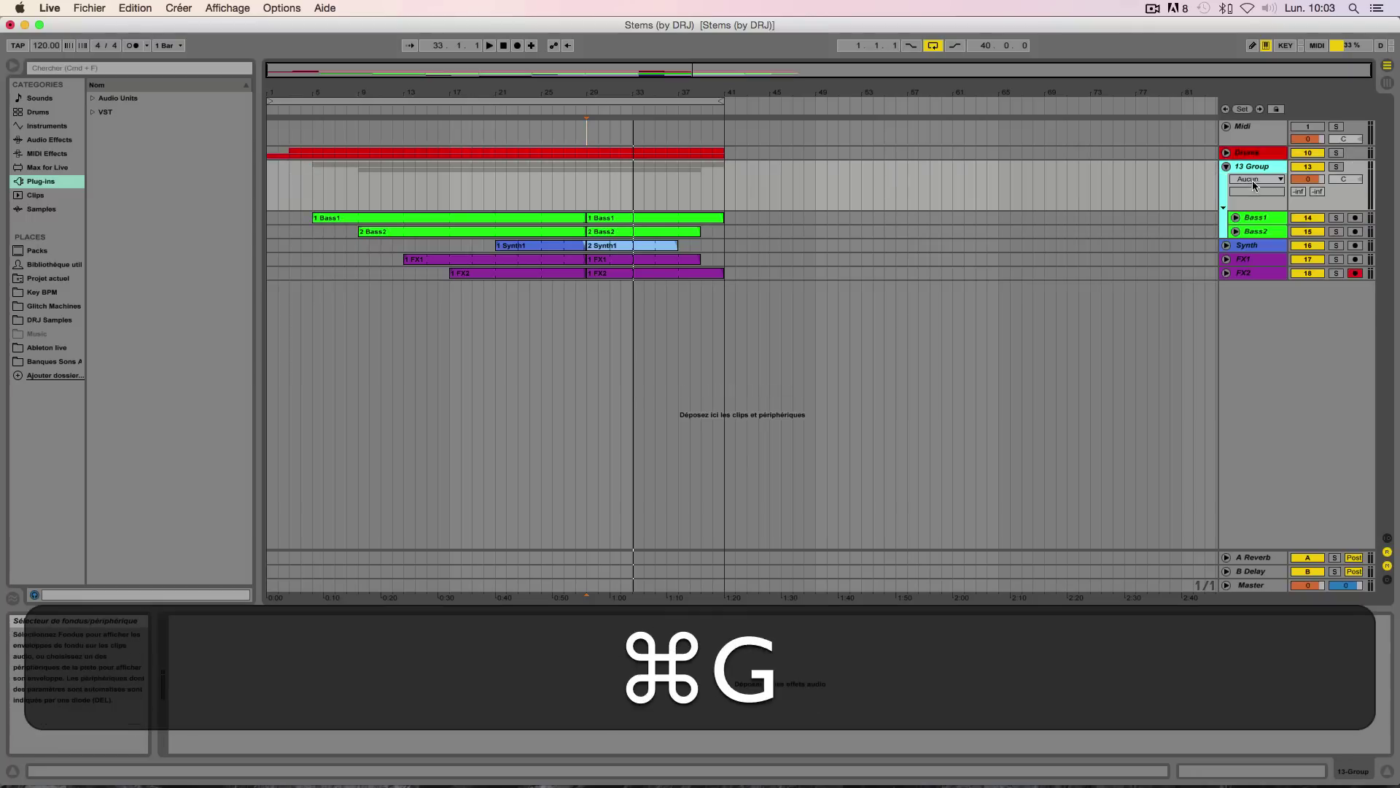
{"action": "key", "text": "super+r"}
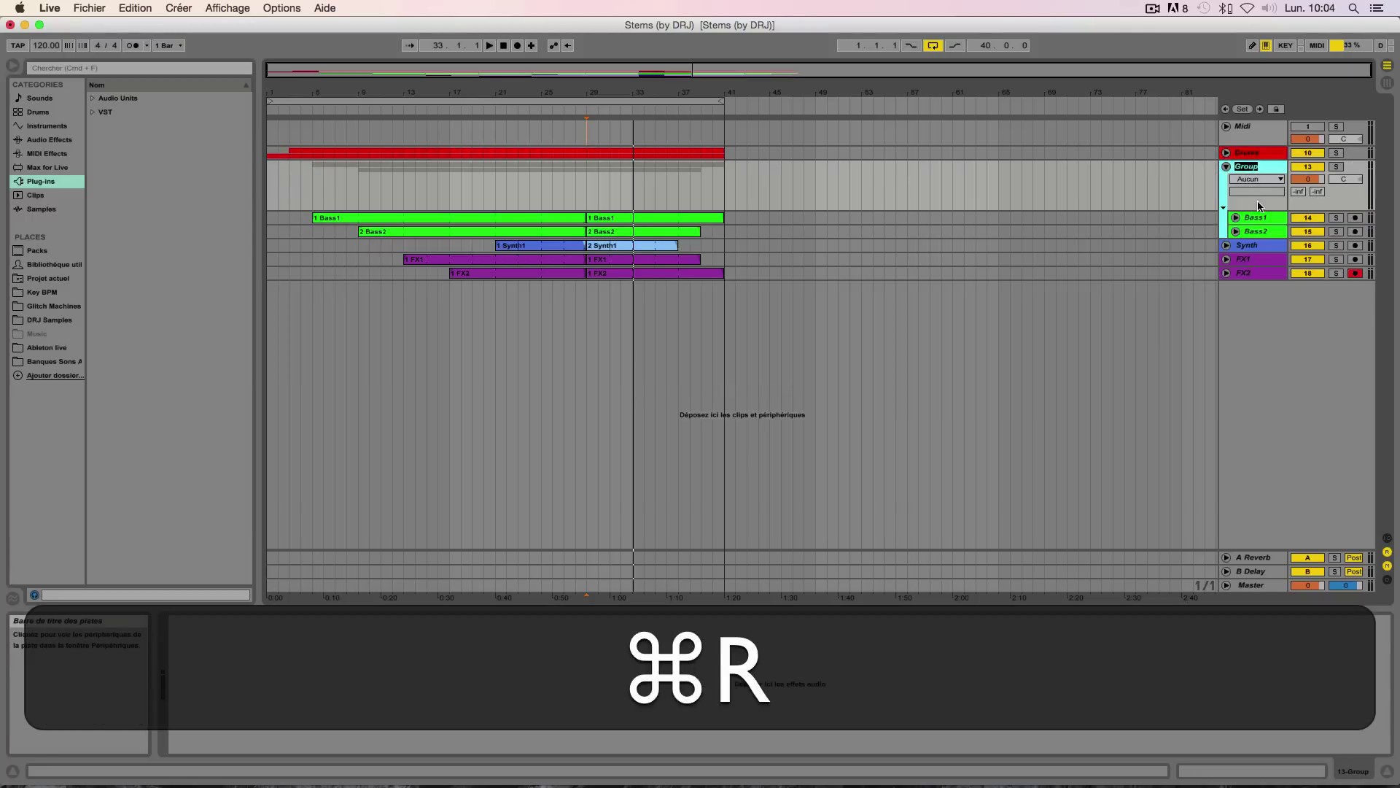
{"action": "type", "text": "ass"}
{"action": "key", "text": "Return"}
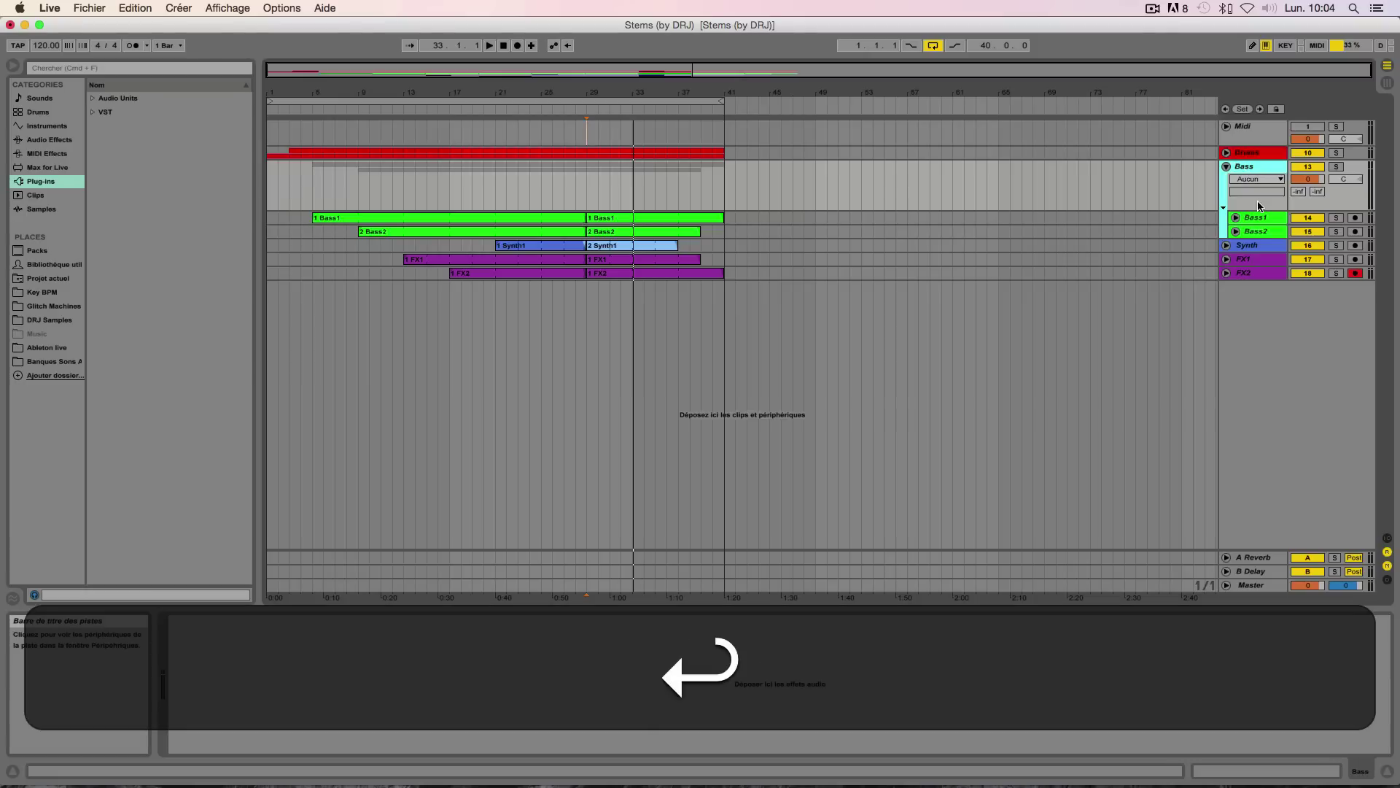
Step: Colour the Bass group bright green to match its tracks, and collapse it
{"action": "right_click", "coordinate": [1254, 175]}
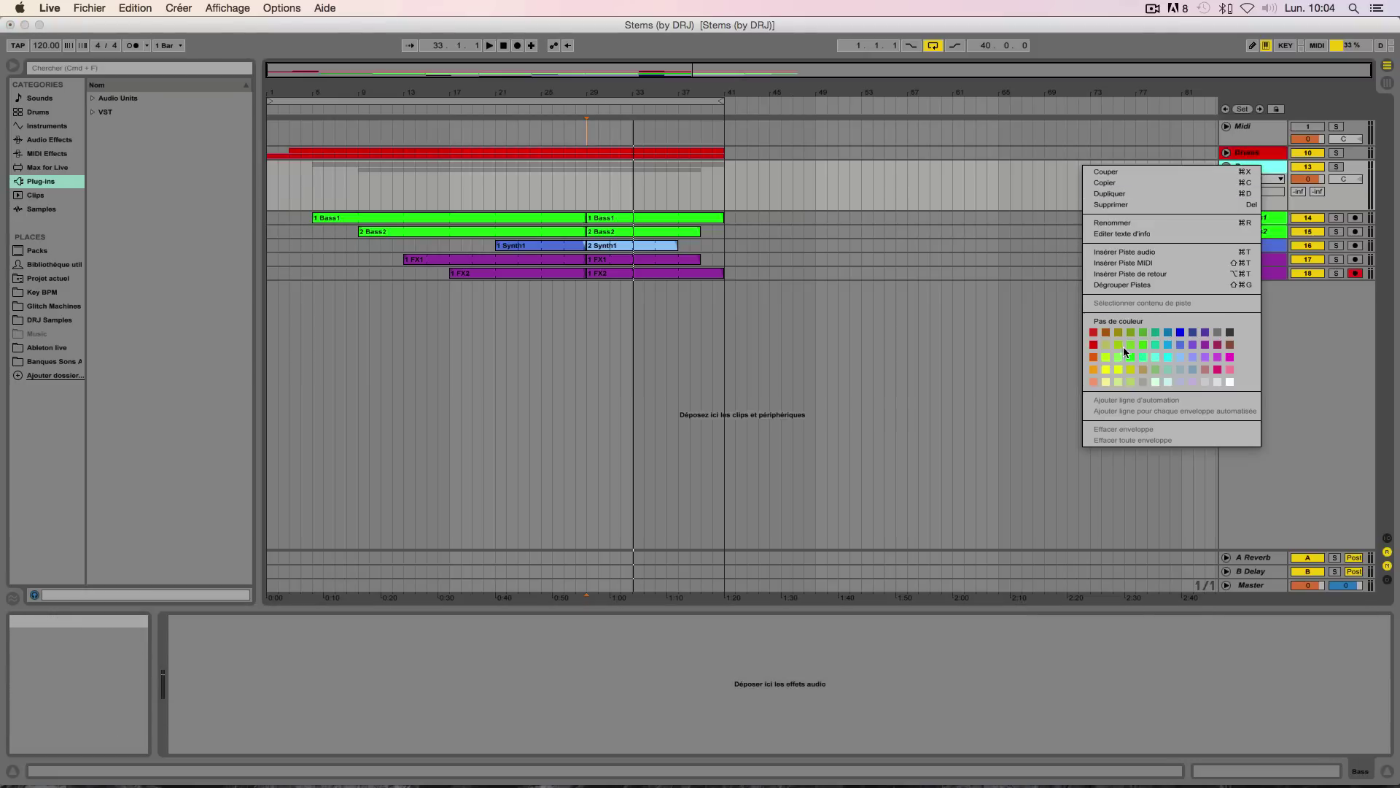
{"action": "left_click", "coordinate": [1131, 346]}
{"action": "right_click", "coordinate": [1237, 177]}
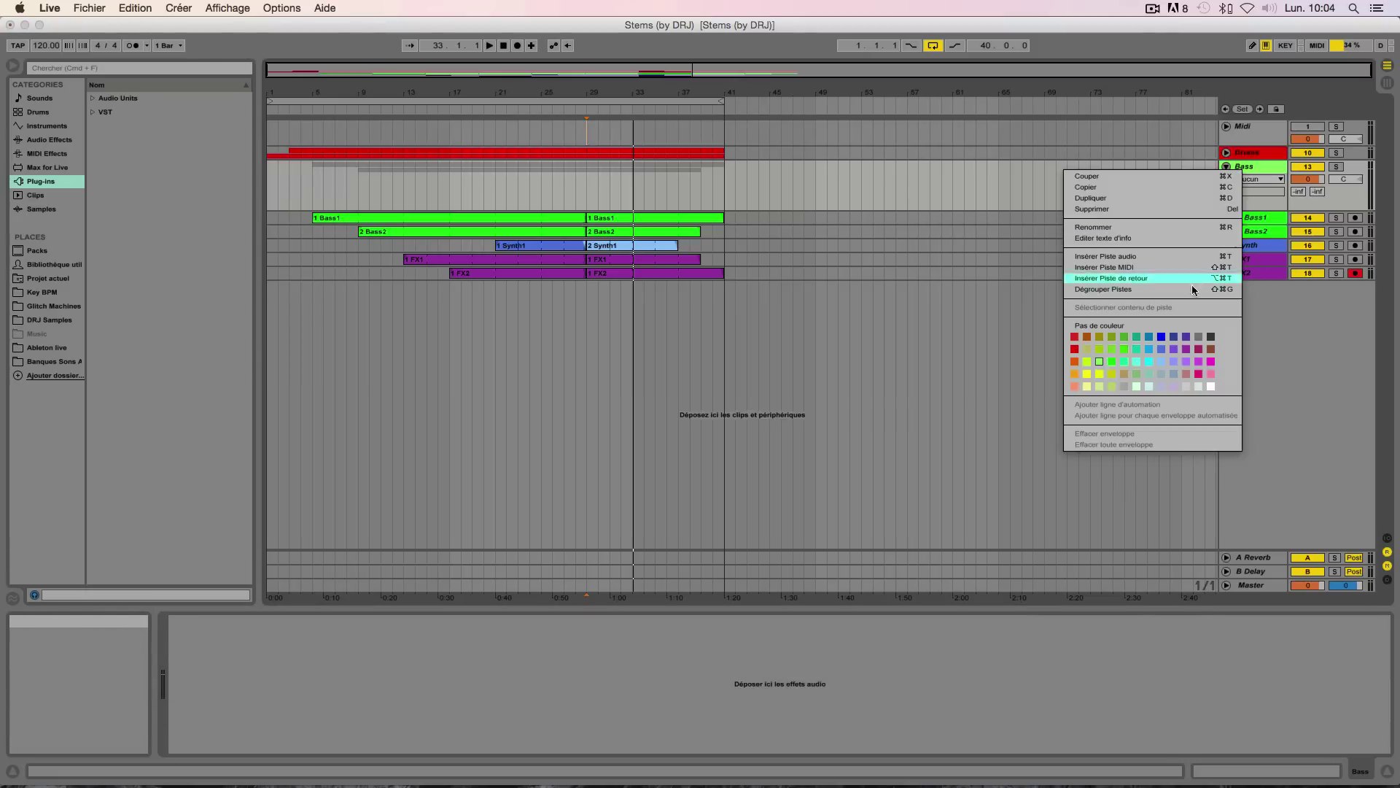
{"action": "left_click", "coordinate": [1114, 351]}
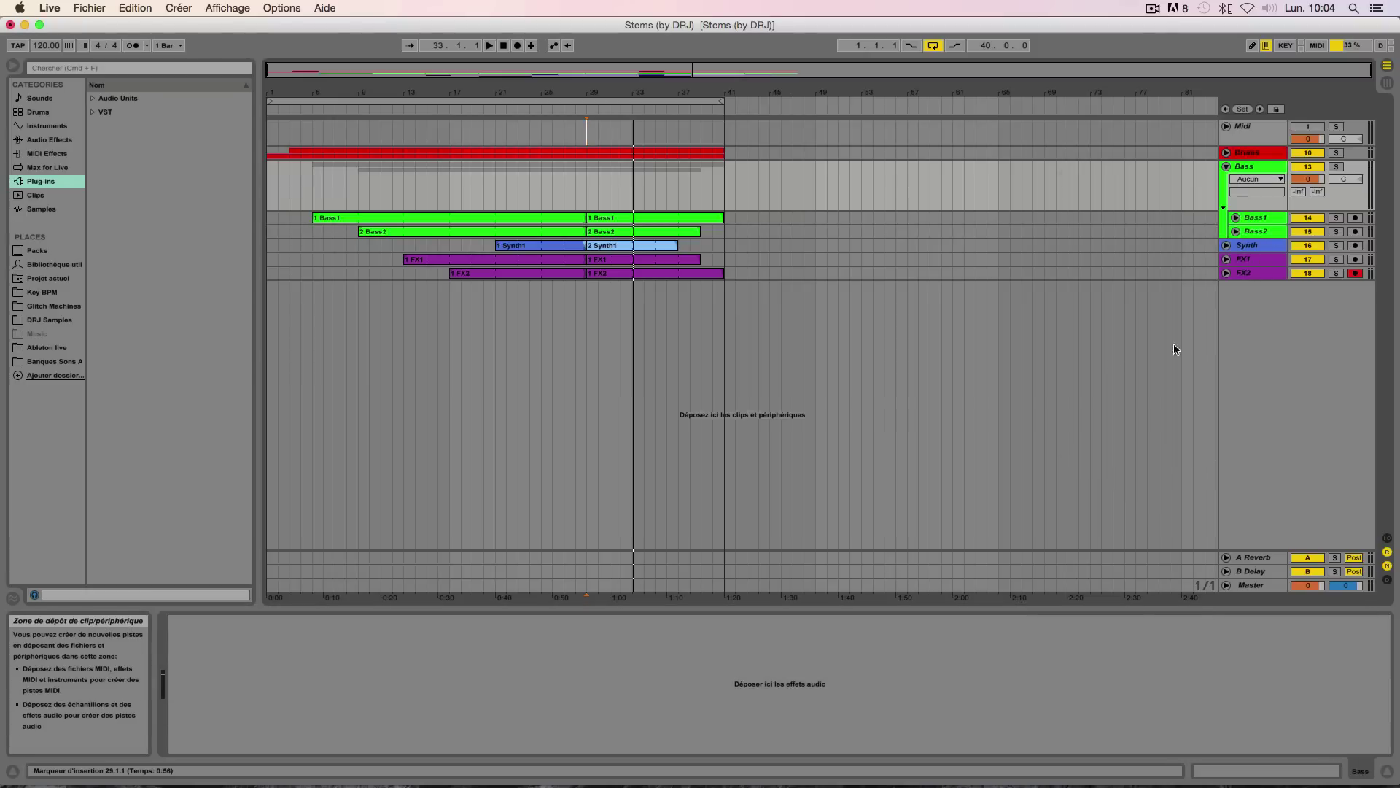
{"action": "left_click", "coordinate": [1226, 166]}
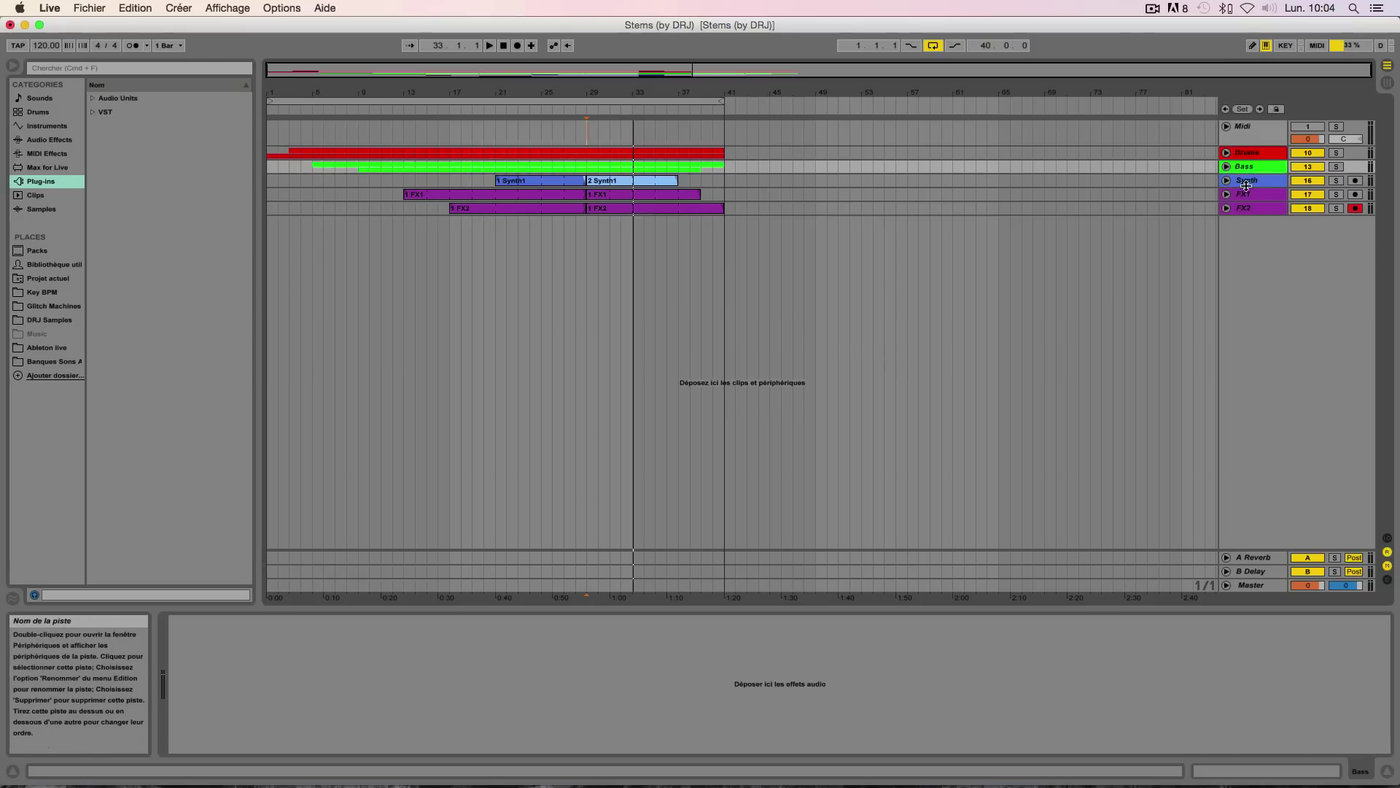
Step: Group the FX1 and FX2 tracks and name the group FX
{"action": "left_click", "coordinate": [1251, 197]}
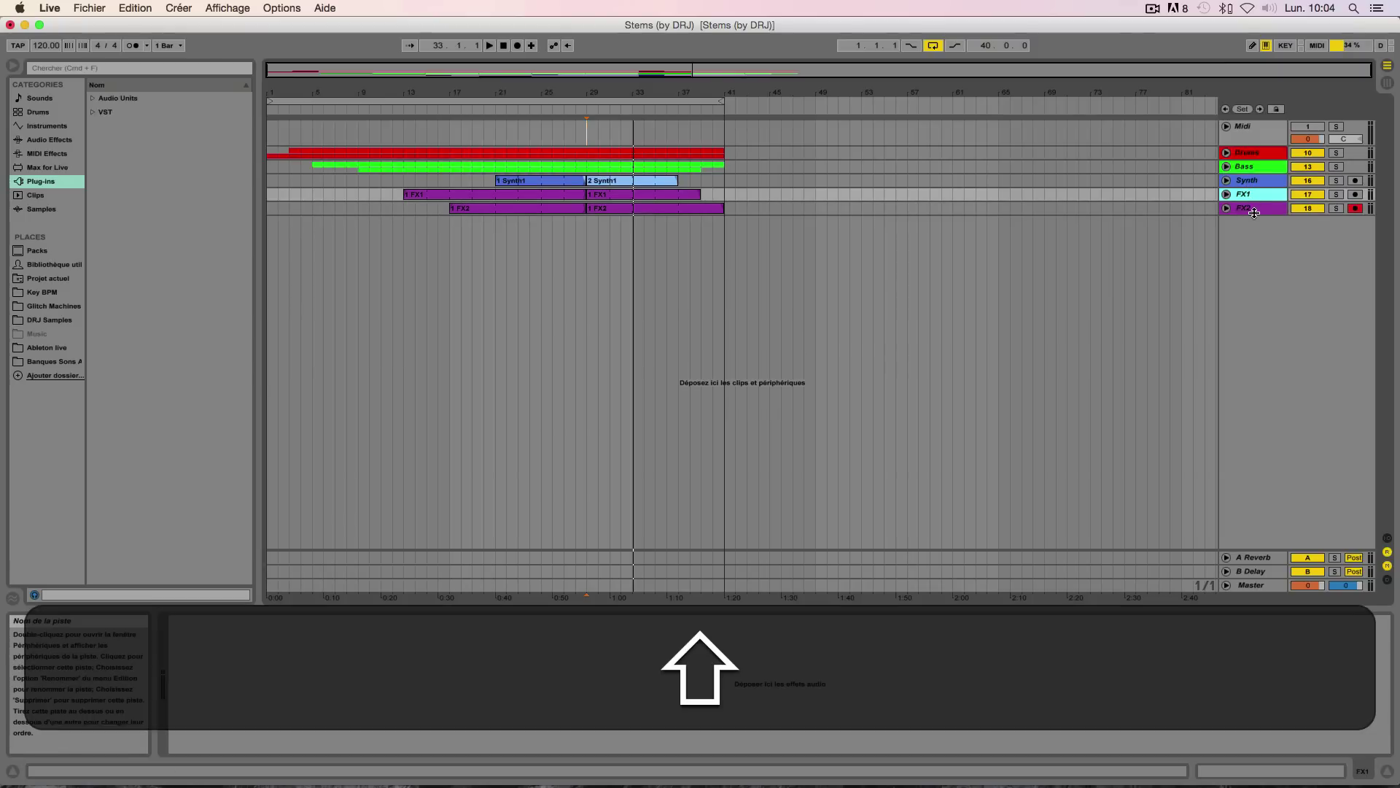
{"action": "left_click", "coordinate": [1255, 209], "text": "shift"}
{"action": "key", "text": "super+g"}
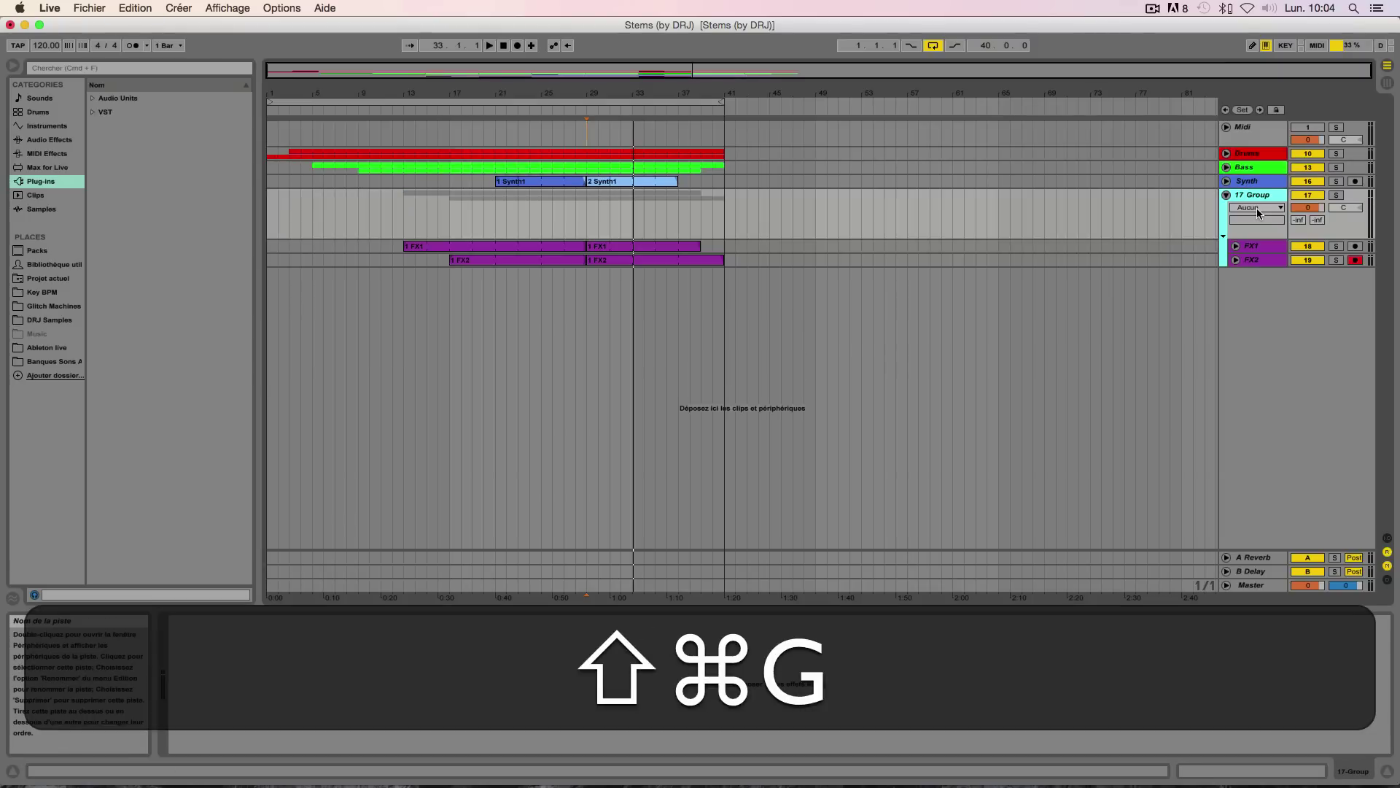
{"action": "key", "text": "super+r"}
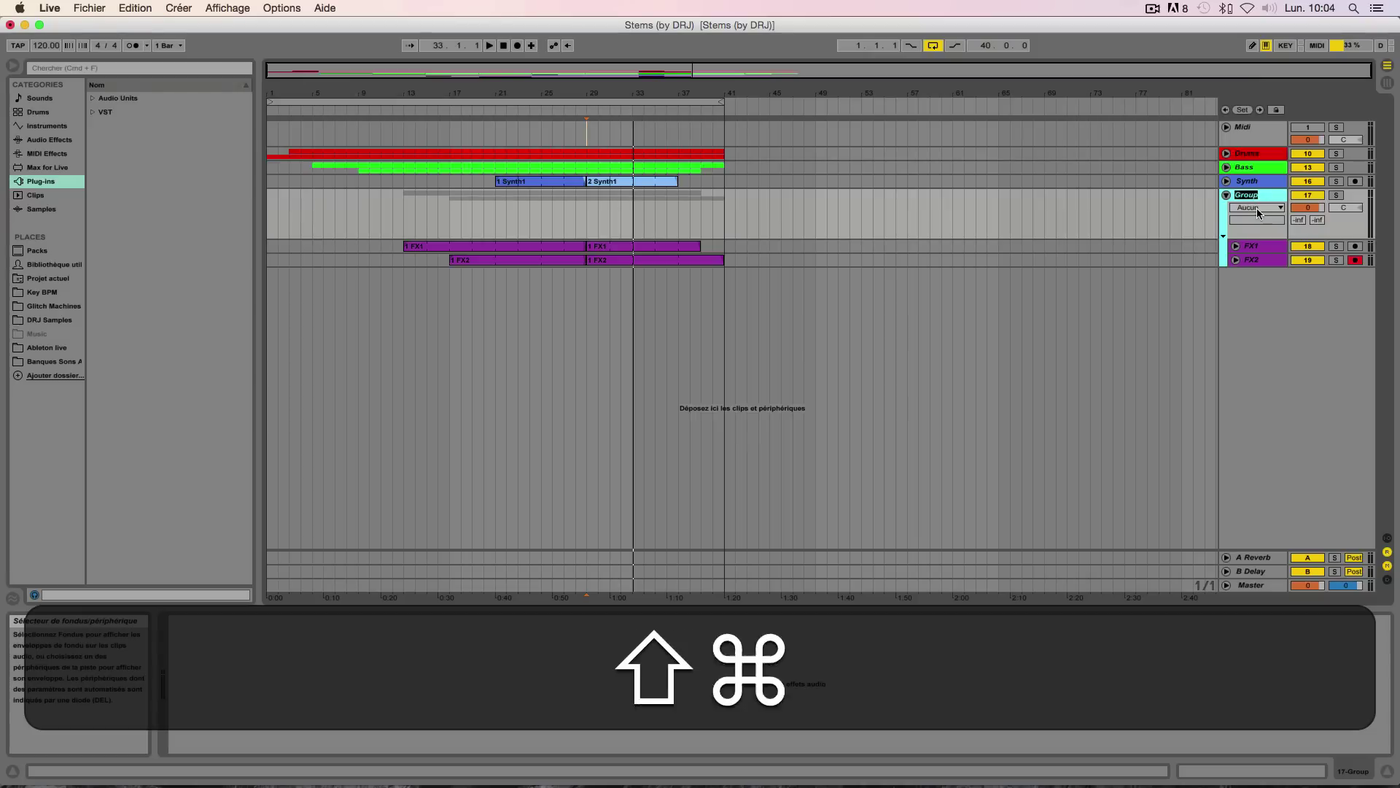
{"action": "type", "text": "FX"}
{"action": "key", "text": "Return"}
Step: Colour the FX group dark purple to match its tracks, and collapse it
{"action": "right_click", "coordinate": [1275, 206]}
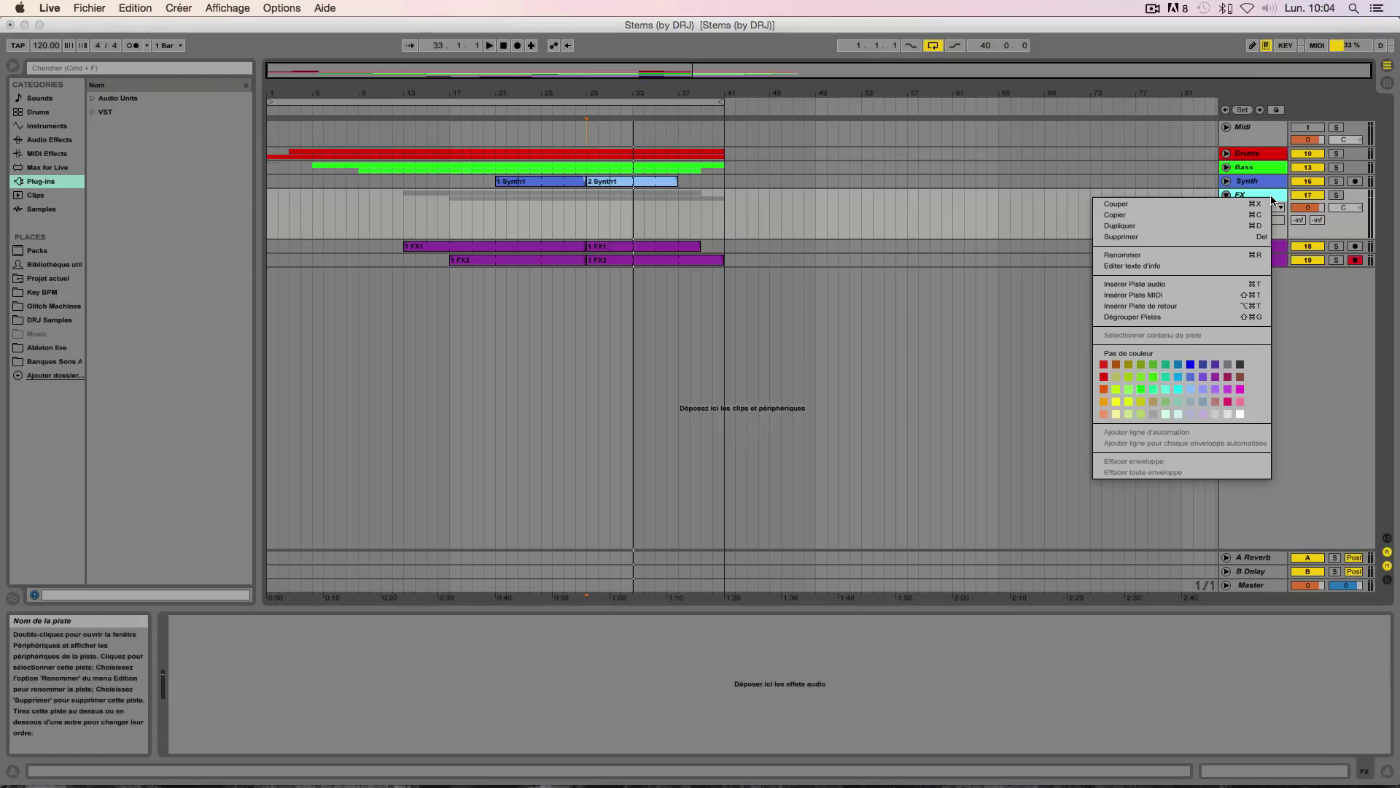
{"action": "left_click", "coordinate": [1215, 390]}
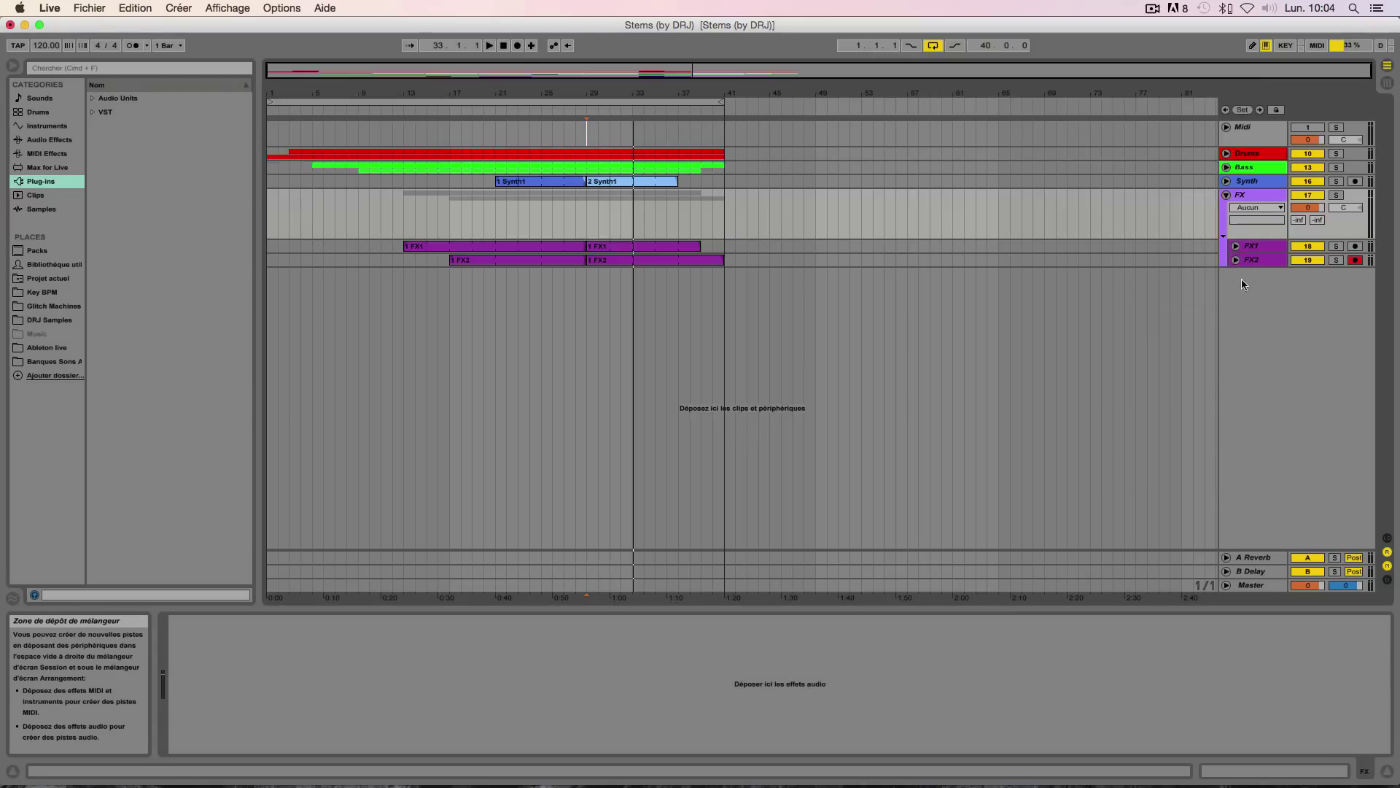
{"action": "right_click", "coordinate": [1257, 193]}
{"action": "left_click", "coordinate": [1189, 374]}
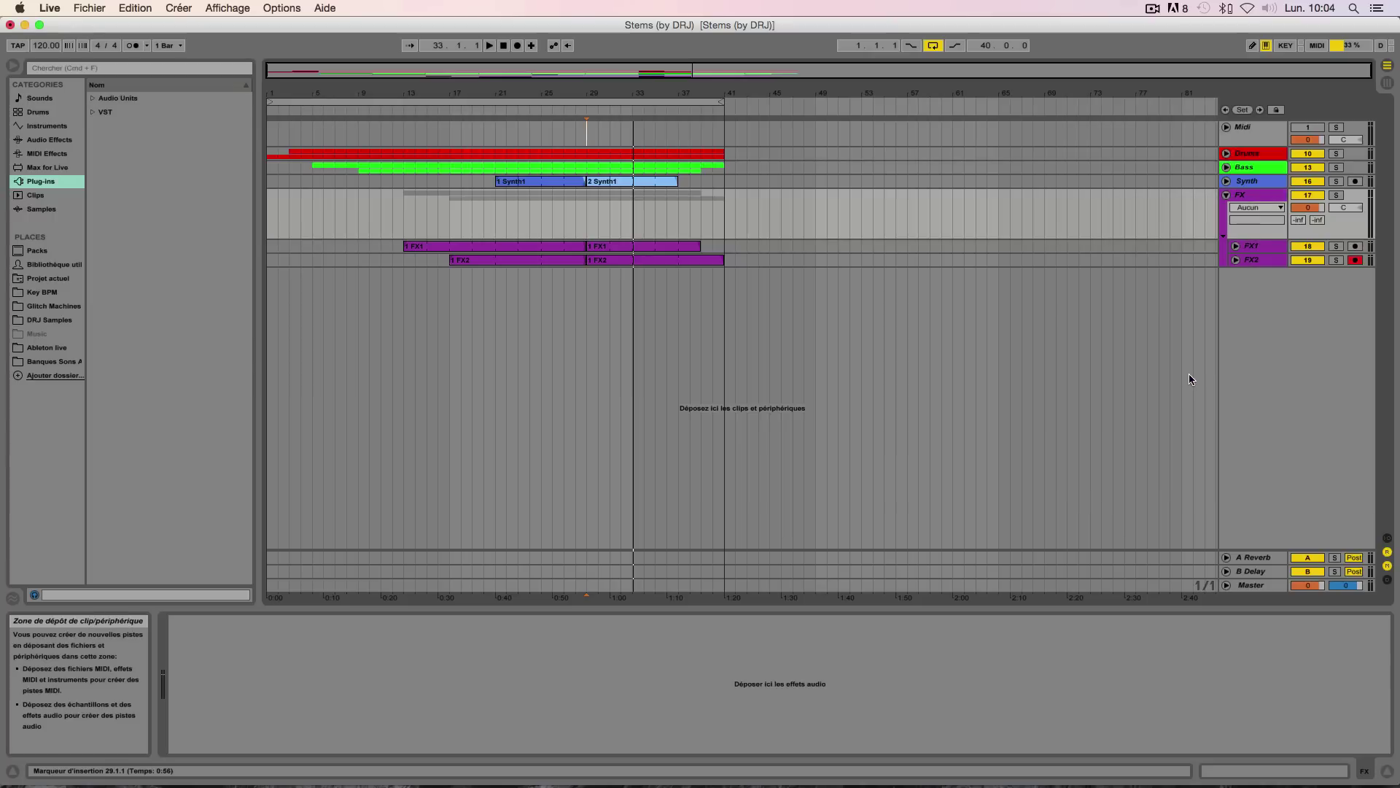
{"action": "left_click", "coordinate": [1227, 197]}
{"action": "left_click", "coordinate": [1027, 307]}
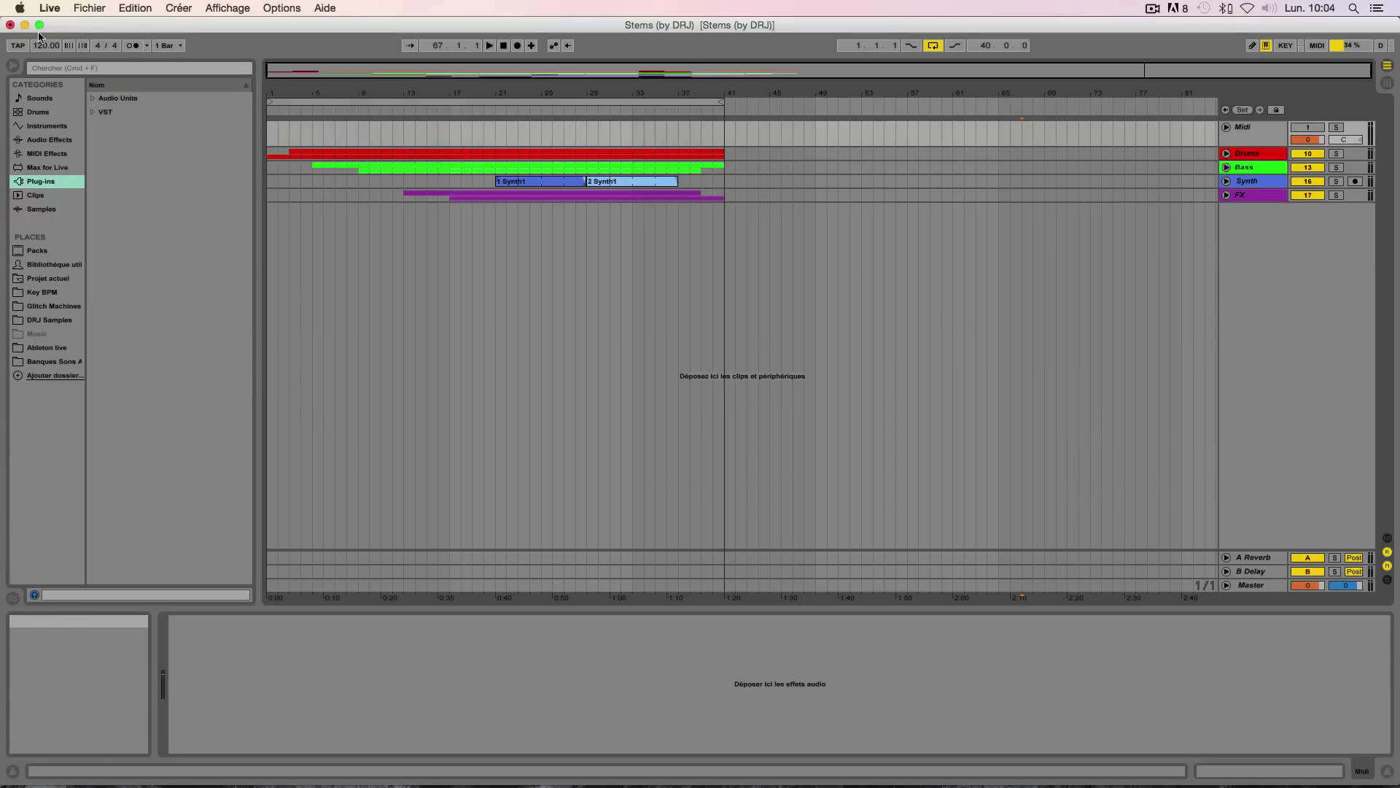
Step: Examine which tracks can be chosen for rendering in the audio/video export settings, and cancel the export
{"action": "left_click", "coordinate": [59, 12]}
{"action": "mouse_move", "coordinate": [89, 8]}
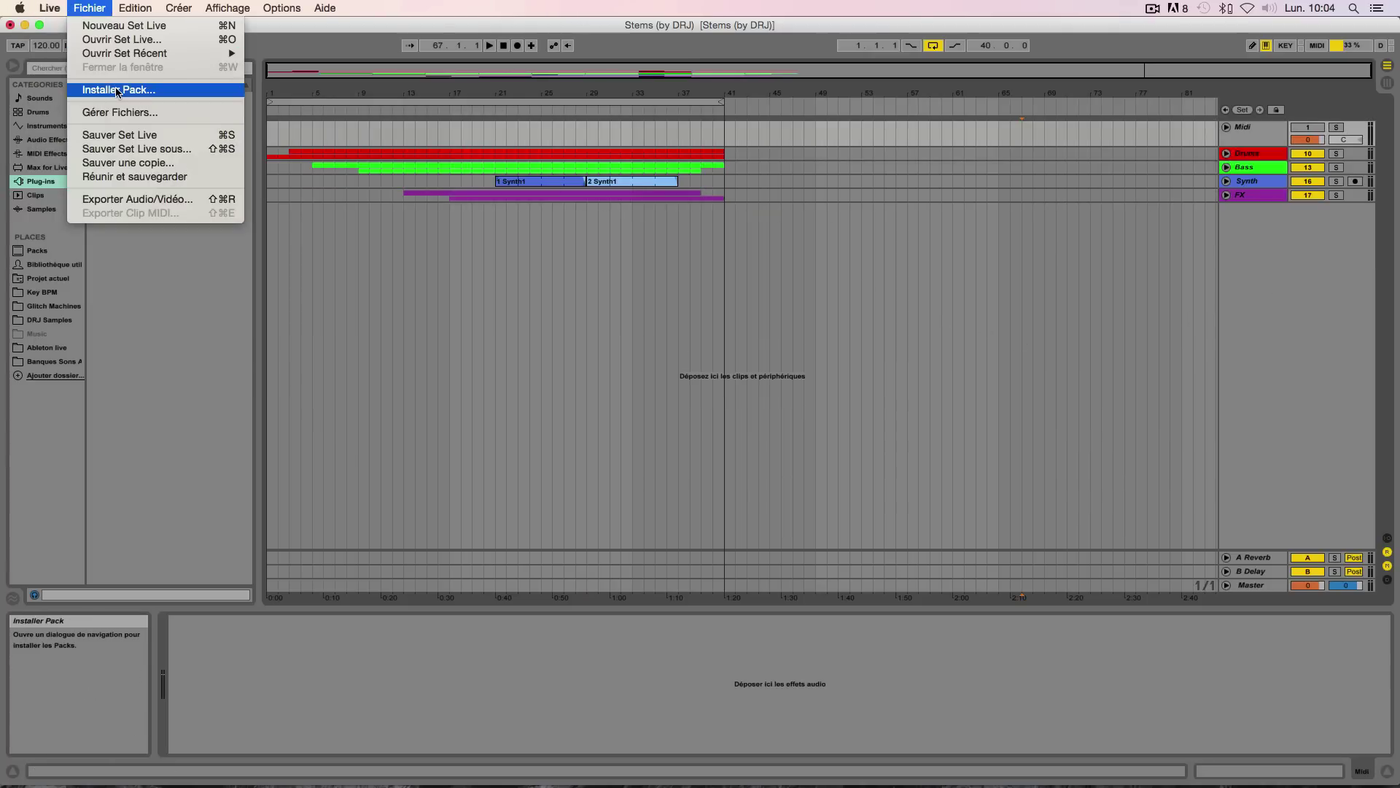
{"action": "left_click", "coordinate": [145, 198]}
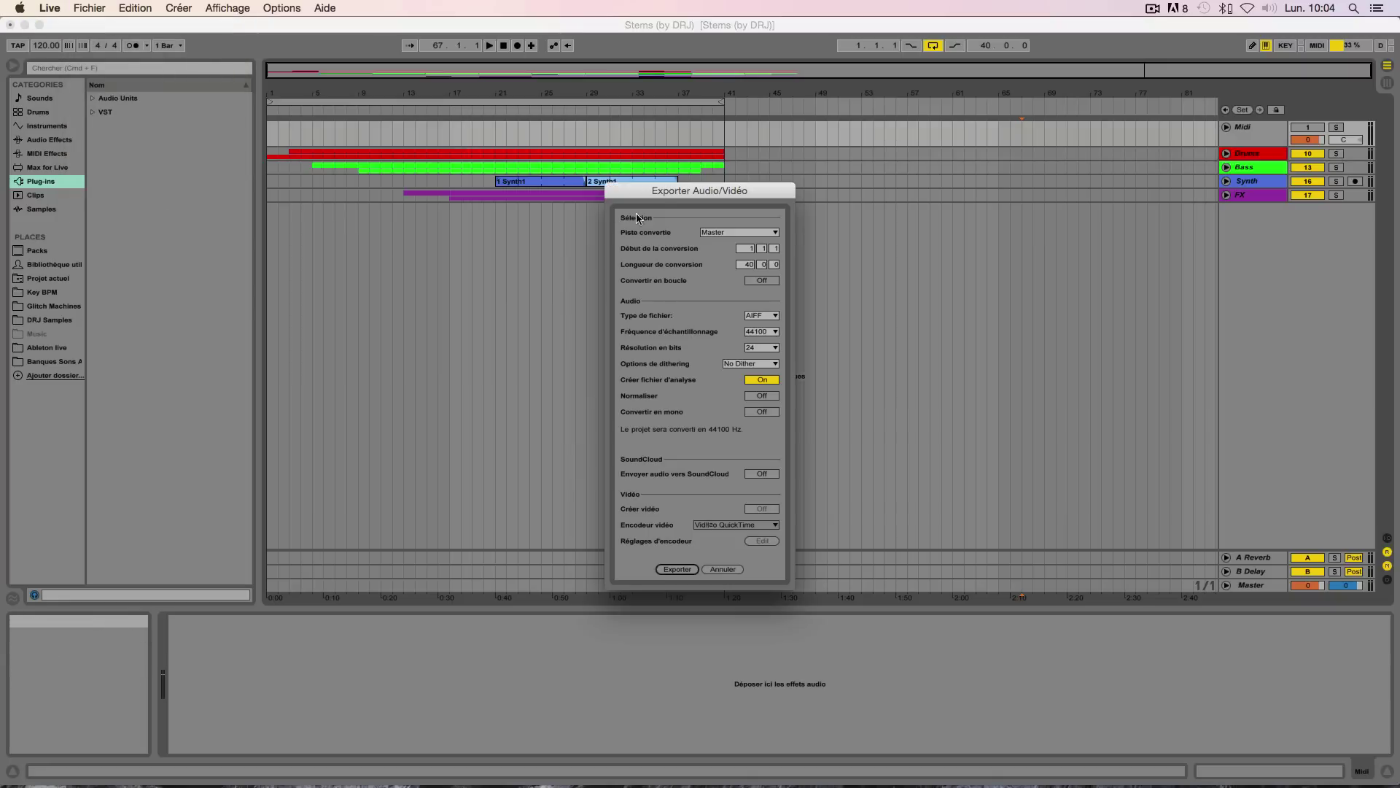
{"action": "left_click_drag", "start_coordinate": [657, 198], "coordinate": [643, 232]}
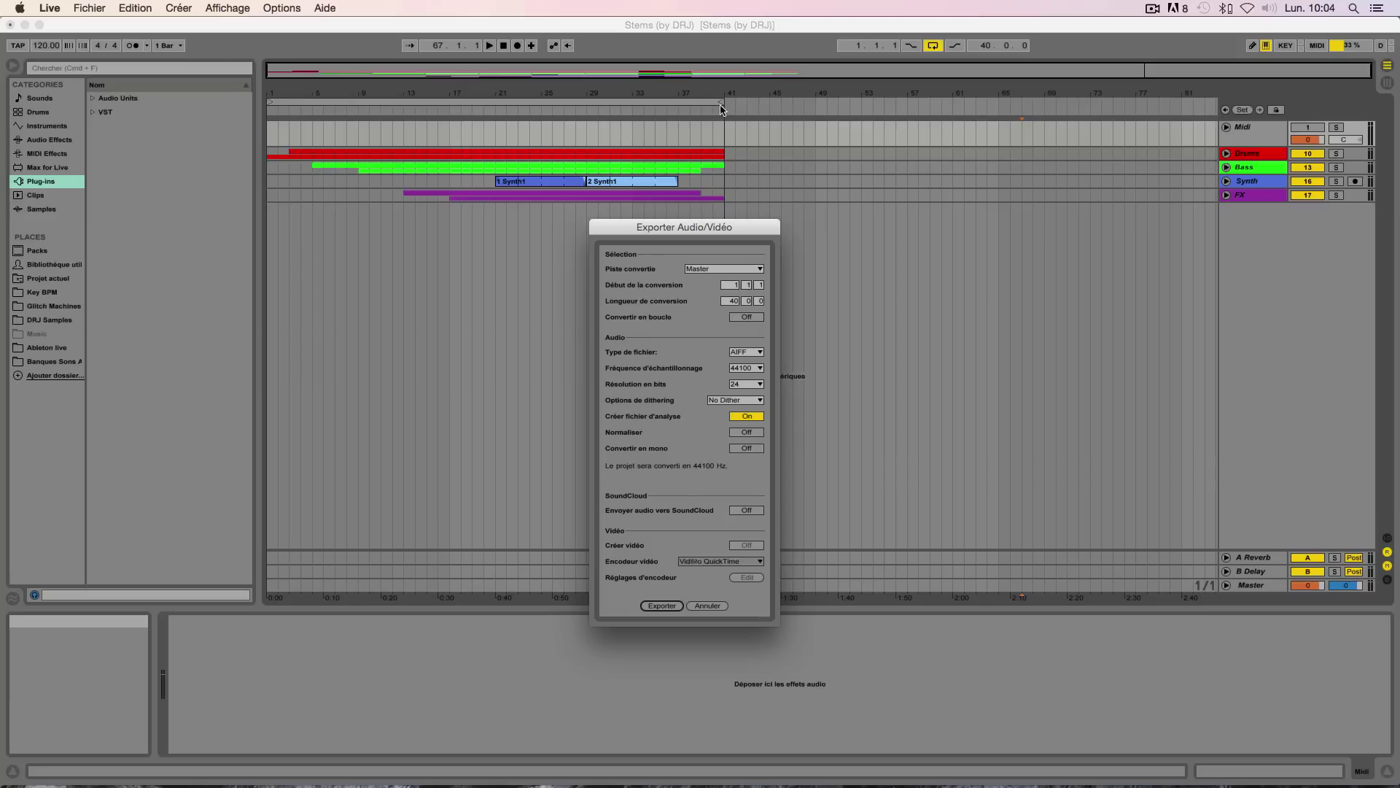
{"action": "left_click", "coordinate": [704, 271]}
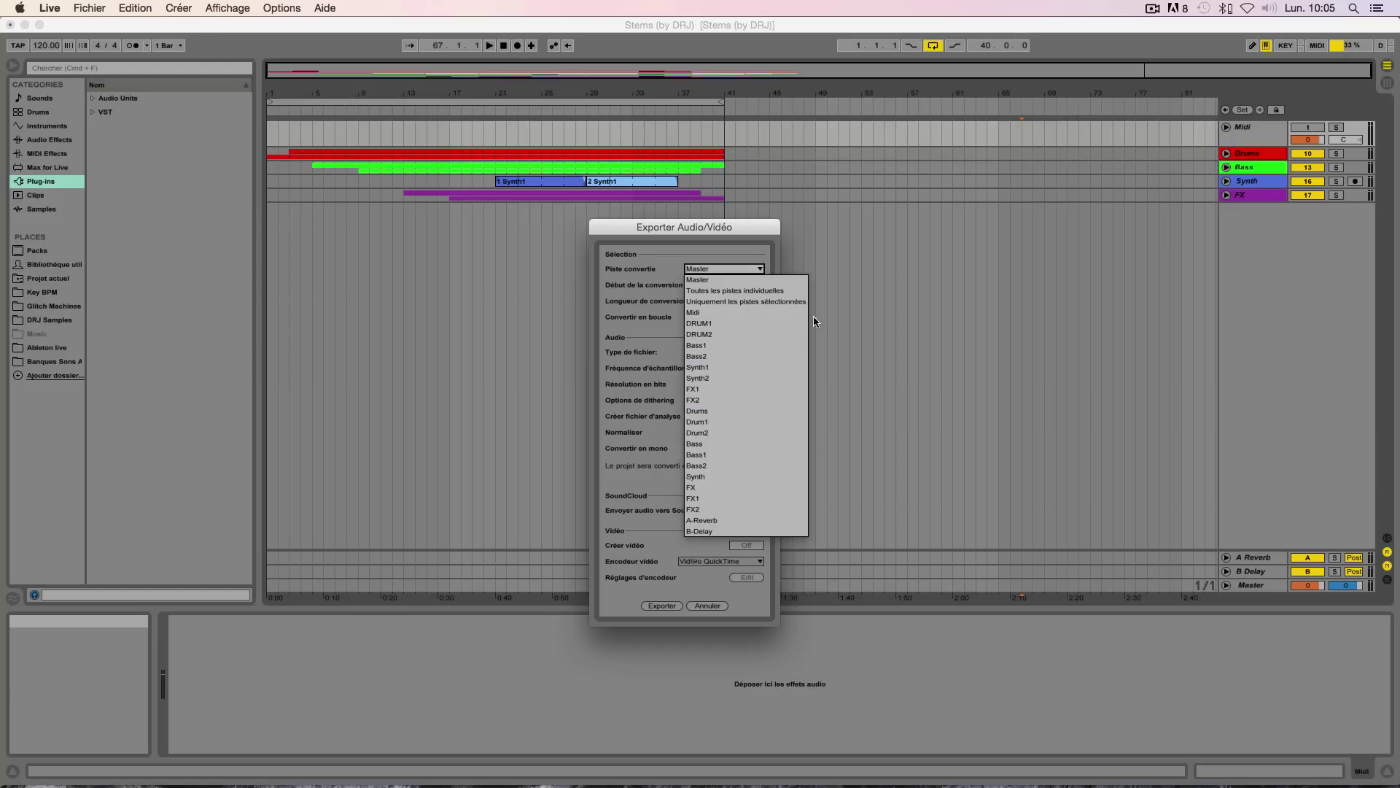
{"action": "left_click", "coordinate": [749, 240]}
{"action": "left_click", "coordinate": [708, 606]}
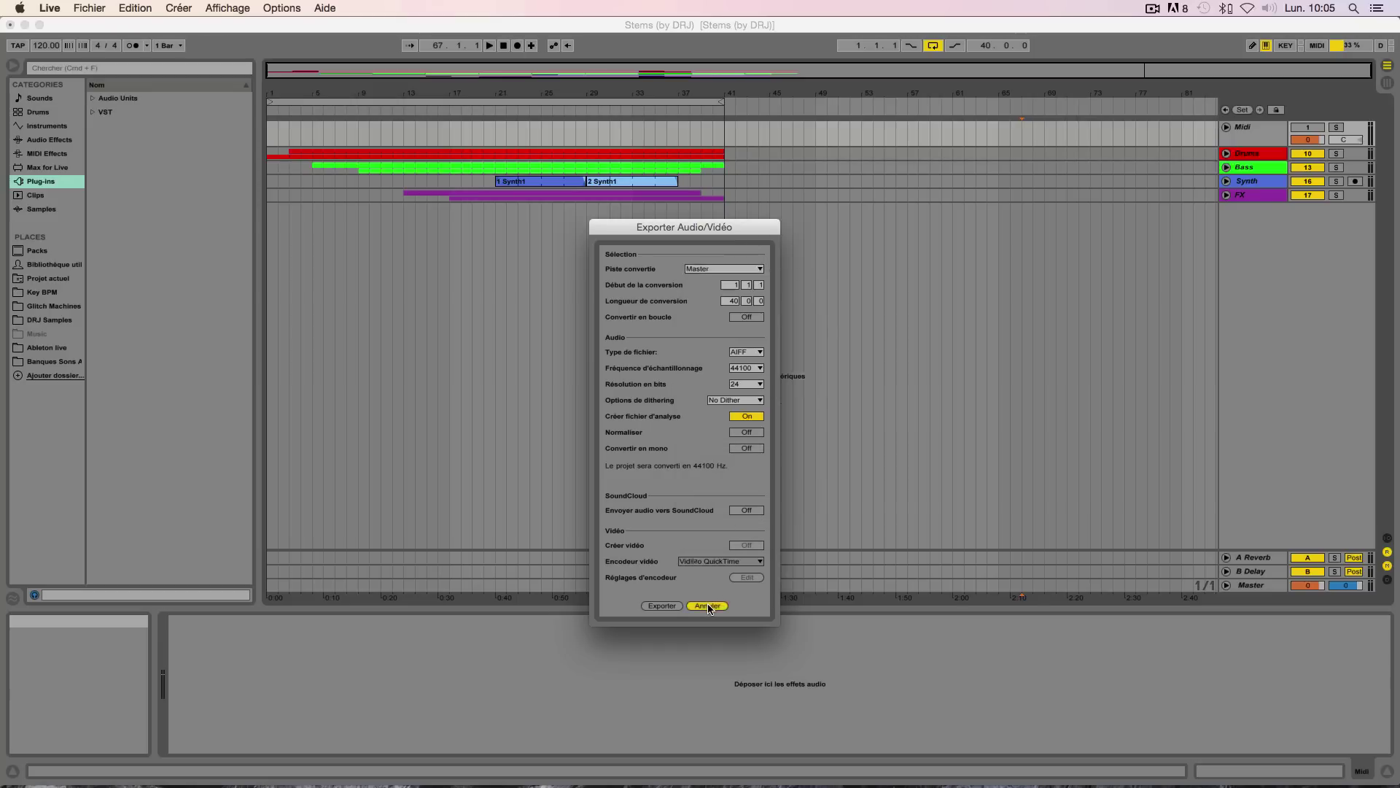
Step: Rename the Drums group as STEMS Drums and widen the track name column to fit the full name
{"action": "left_click", "coordinate": [1269, 158]}
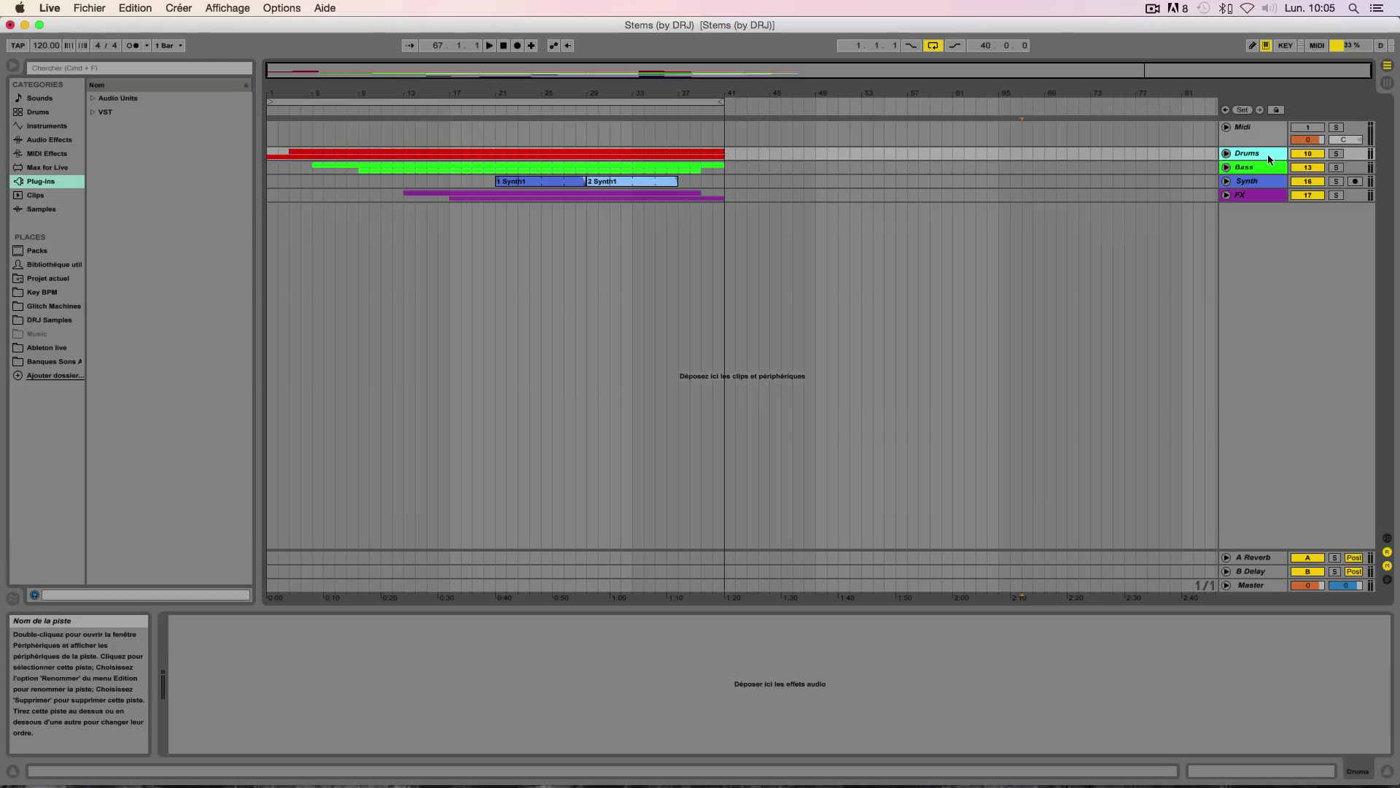
{"action": "key", "text": "super+r"}
{"action": "key", "text": "super+Left"}
{"action": "type", "text": "STE"}
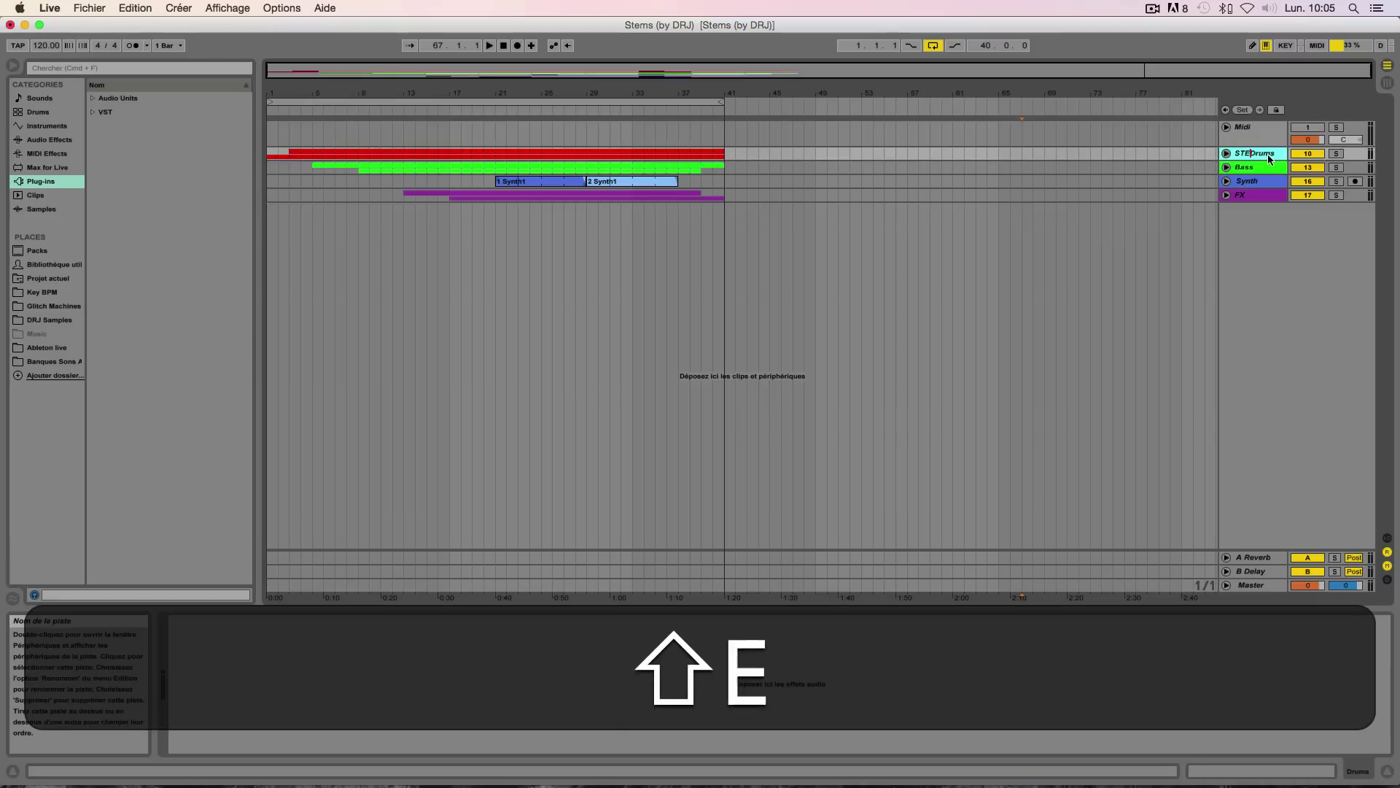
{"action": "type", "text": "MQ"}
{"action": "key", "text": "shift+BackSpace"}
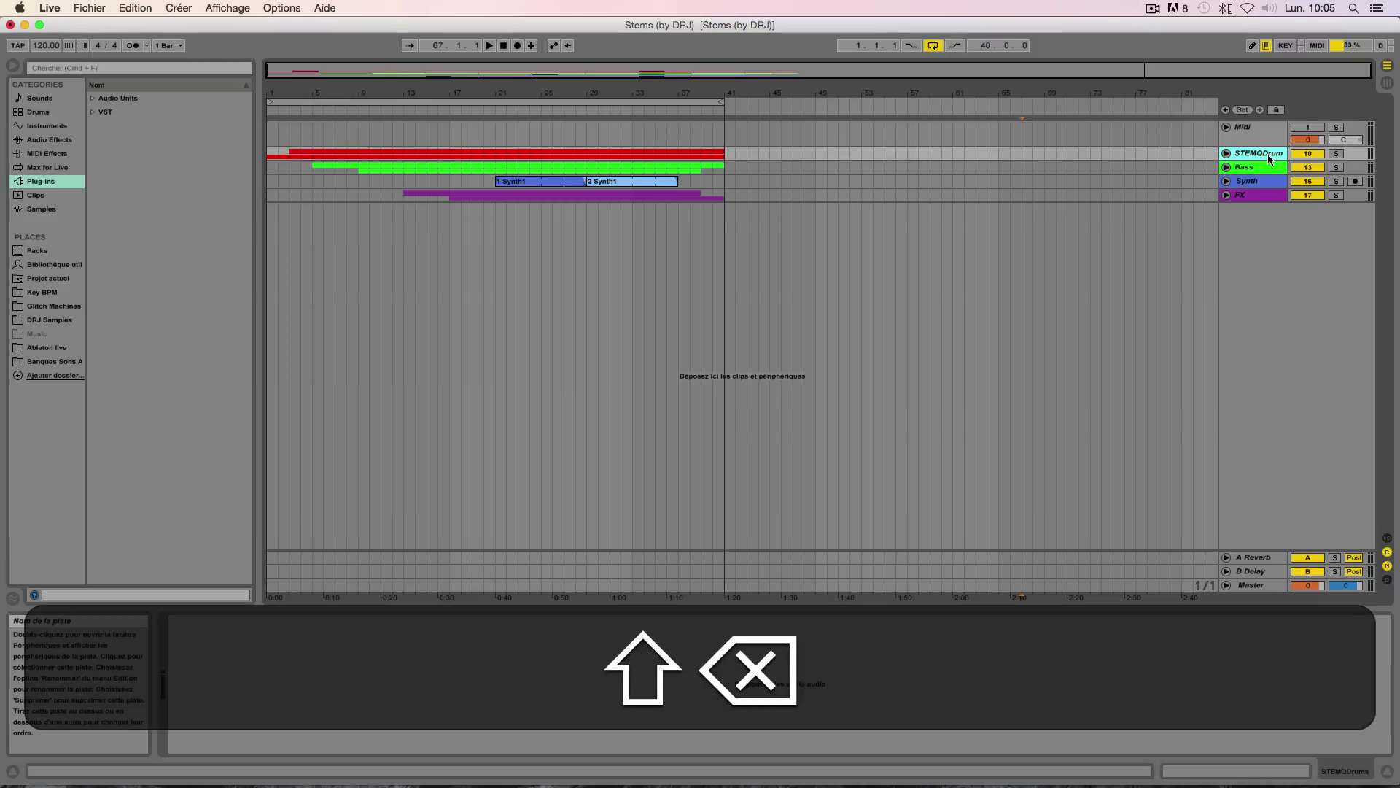
{"action": "key", "text": "super+r"}
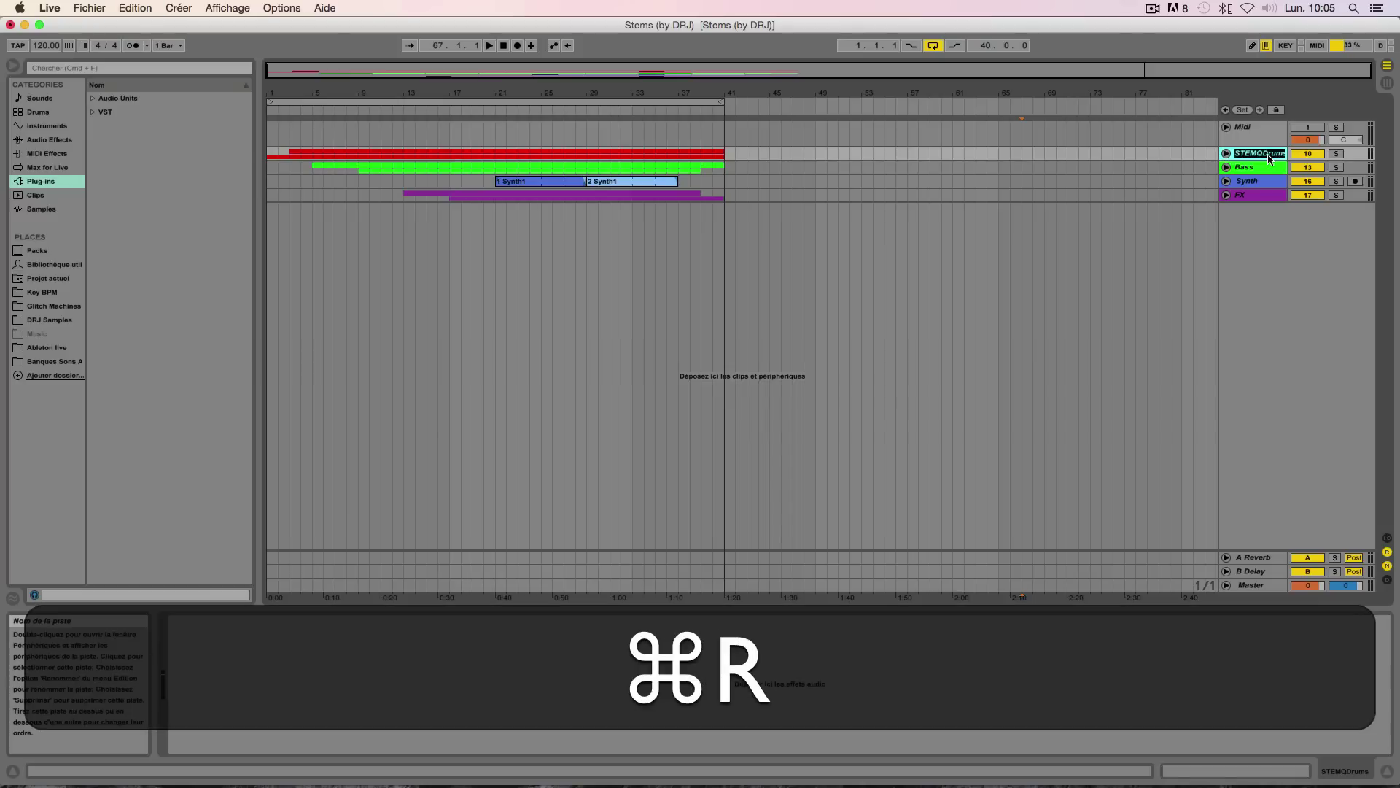
{"action": "key", "text": "Right"}
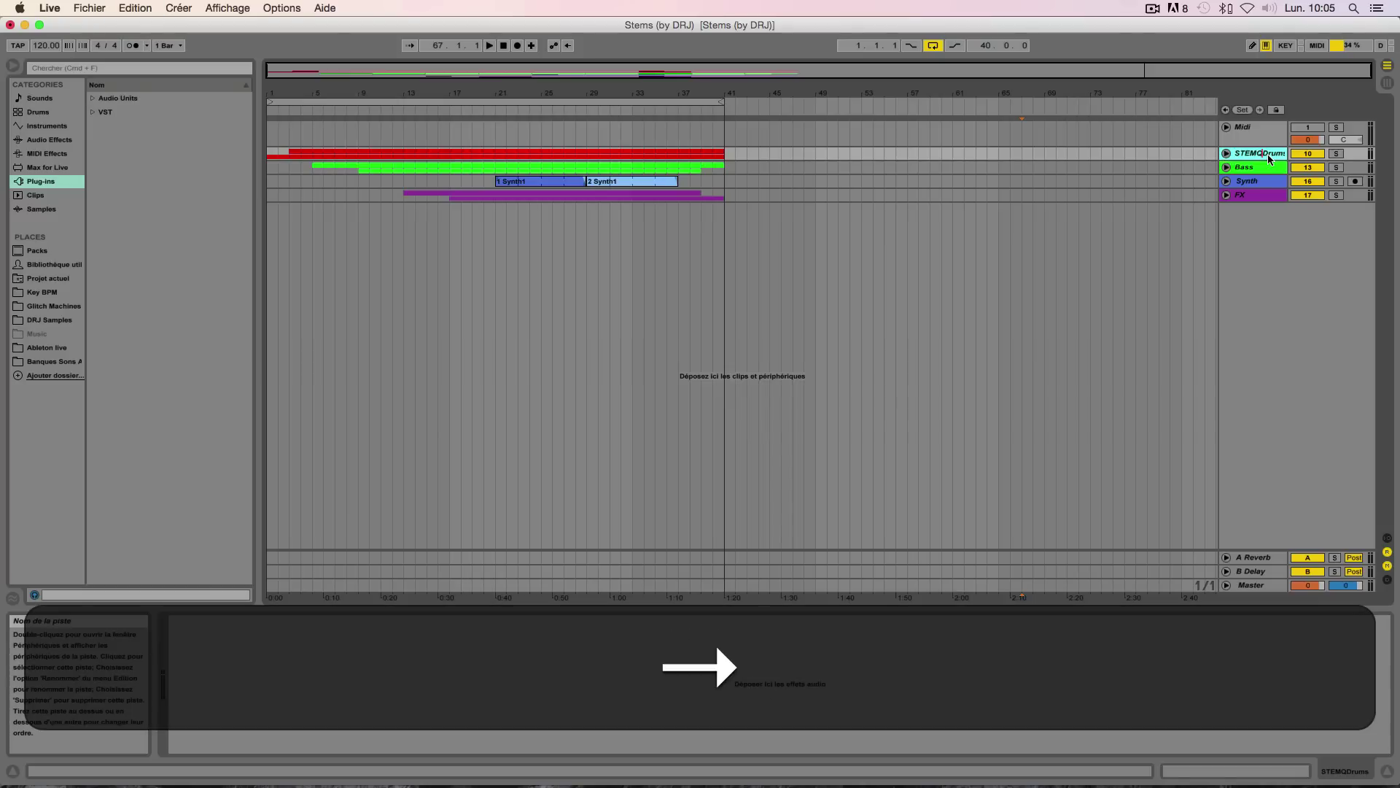
{"action": "key", "text": "BackSpace"}
{"action": "type", "text": "S"}
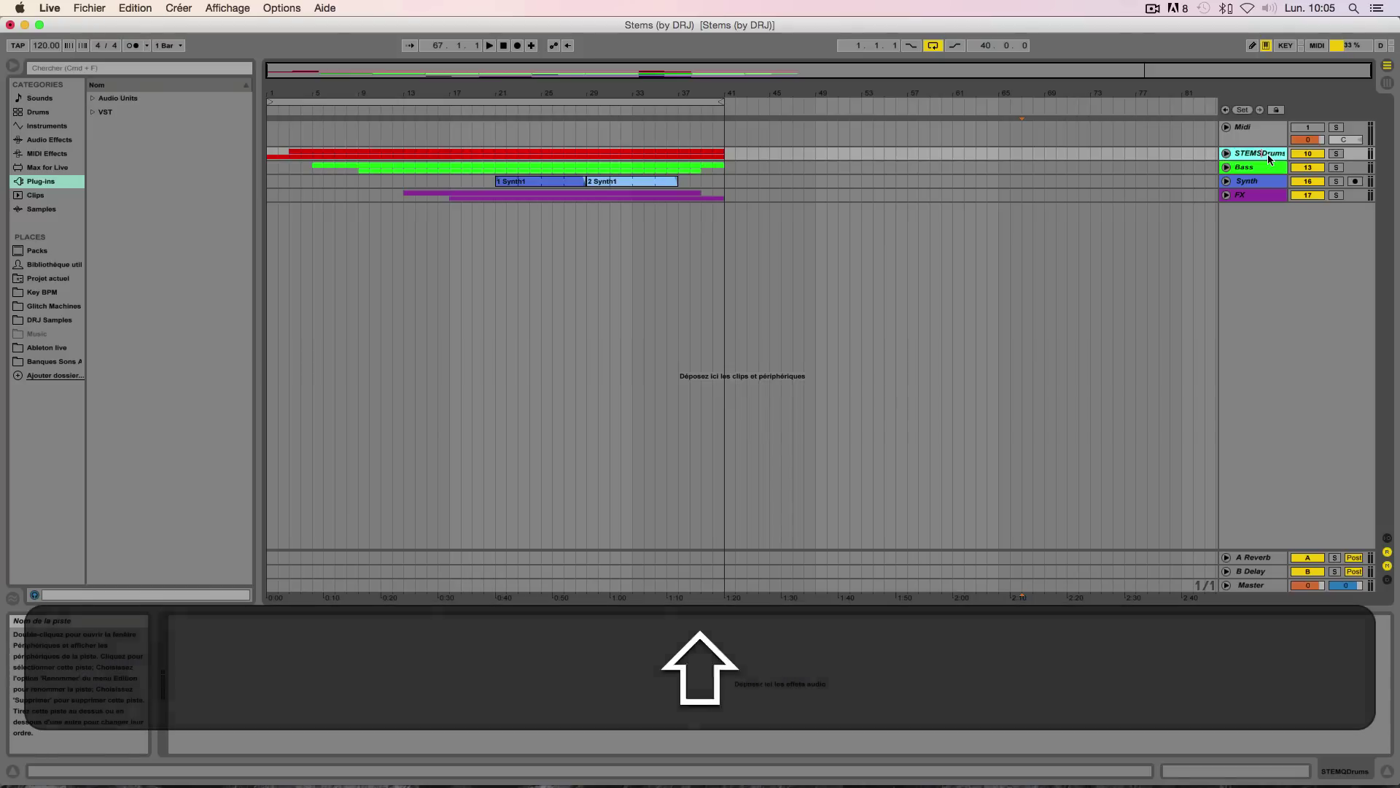
{"action": "left_click", "coordinate": [1162, 155]}
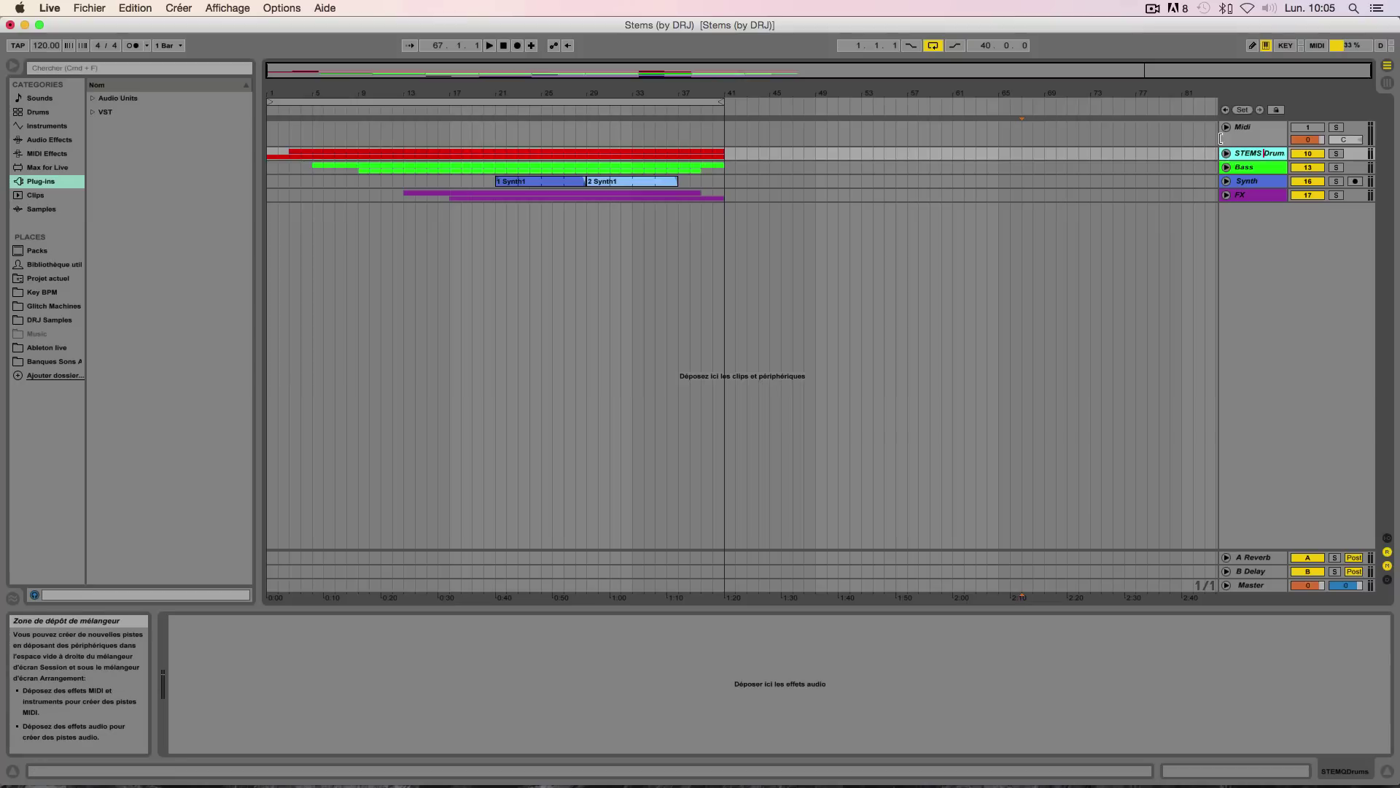
{"action": "left_click_drag", "start_coordinate": [1219, 153], "coordinate": [1164, 156]}
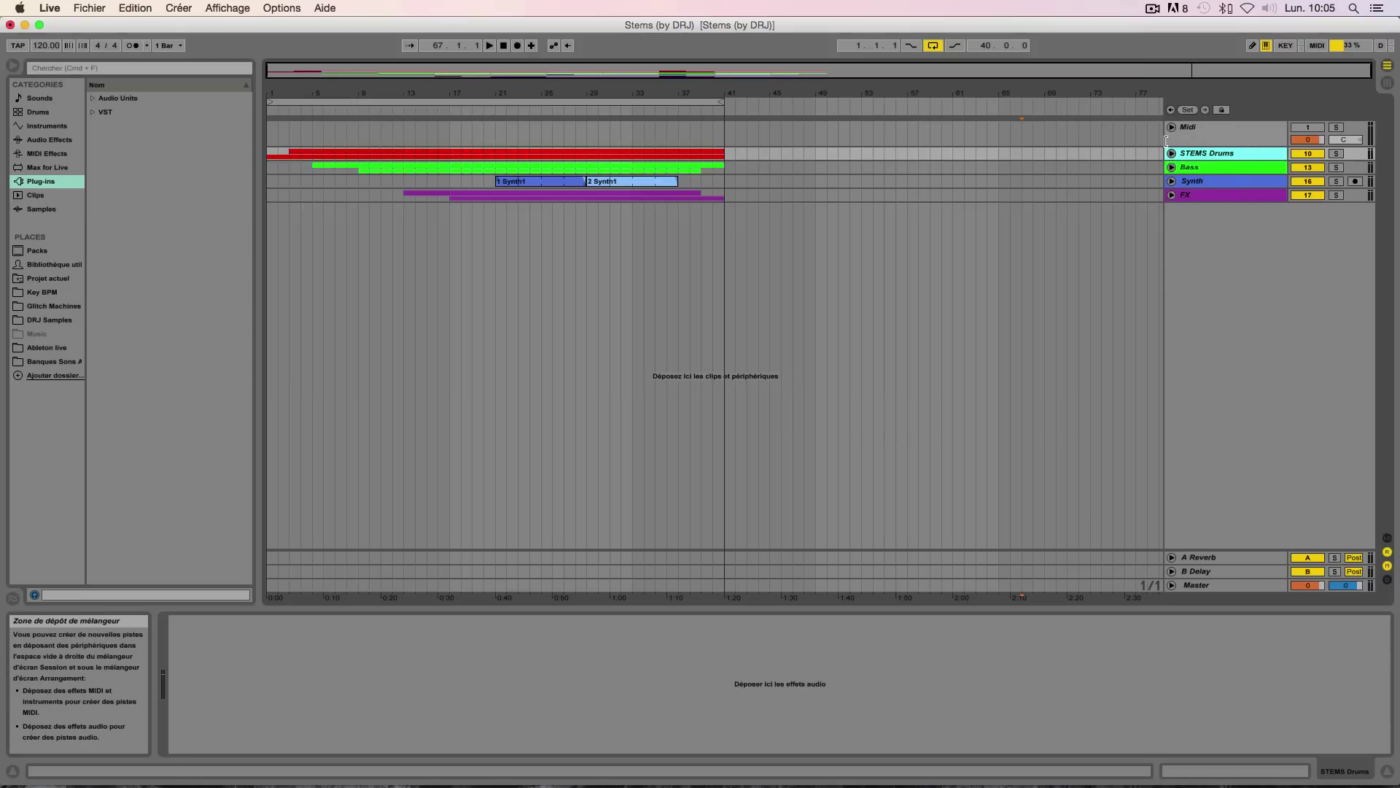
Step: Rename the Bass group as STEMS Bass
{"action": "left_click", "coordinate": [1201, 169]}
{"action": "key", "text": "super+r"}
{"action": "key", "text": "super+Left"}
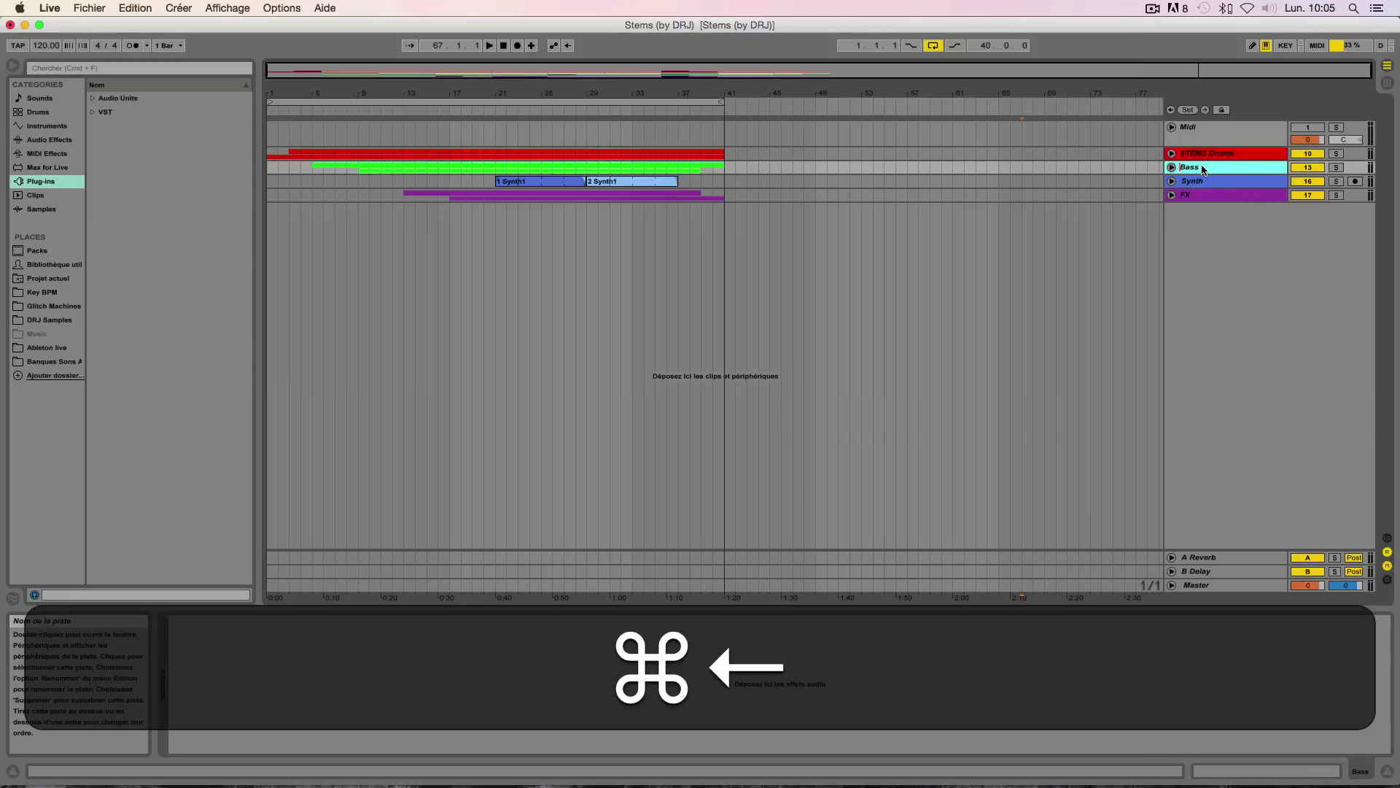
{"action": "type", "text": "STEMS"}
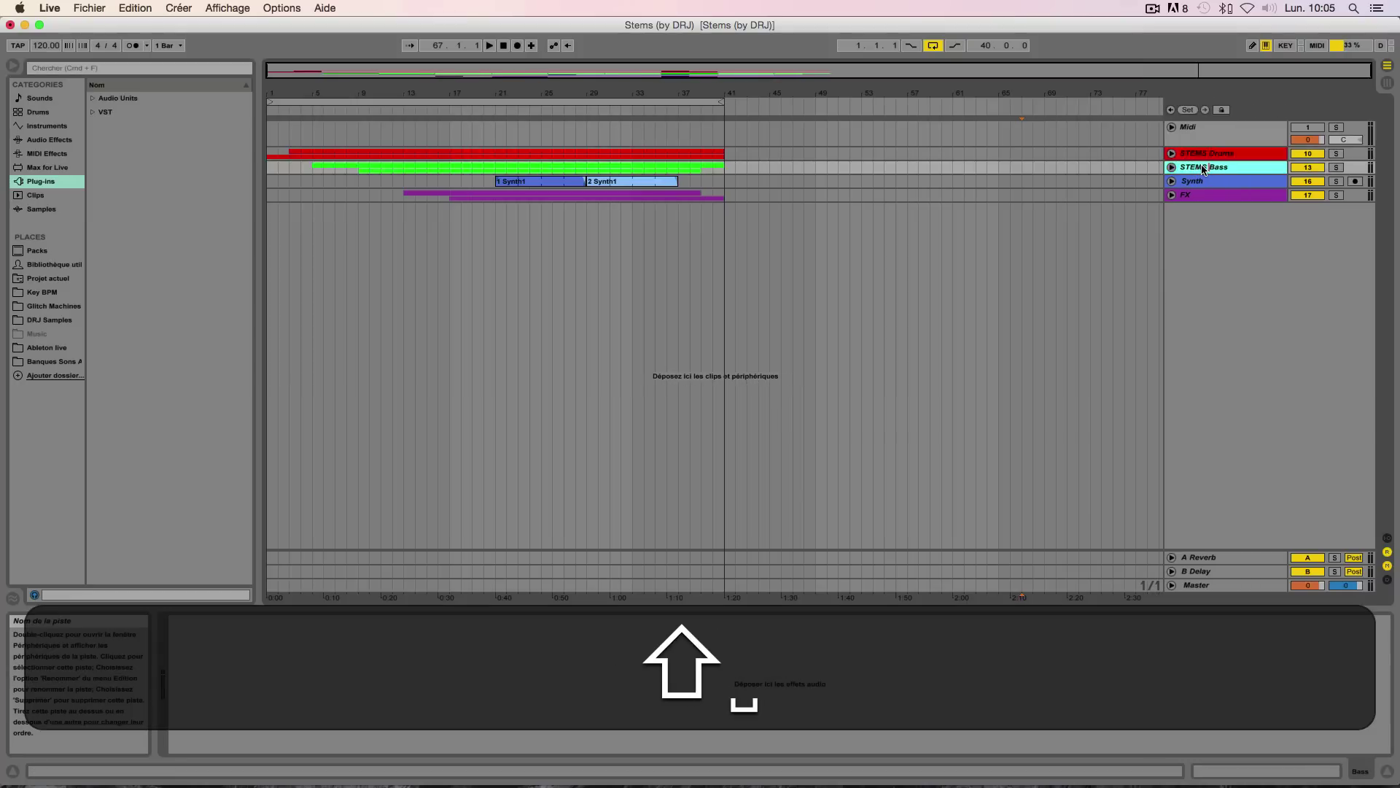
{"action": "key", "text": "Return"}
Step: Rename the Synth track as STEMS Synth
{"action": "left_click", "coordinate": [1189, 184]}
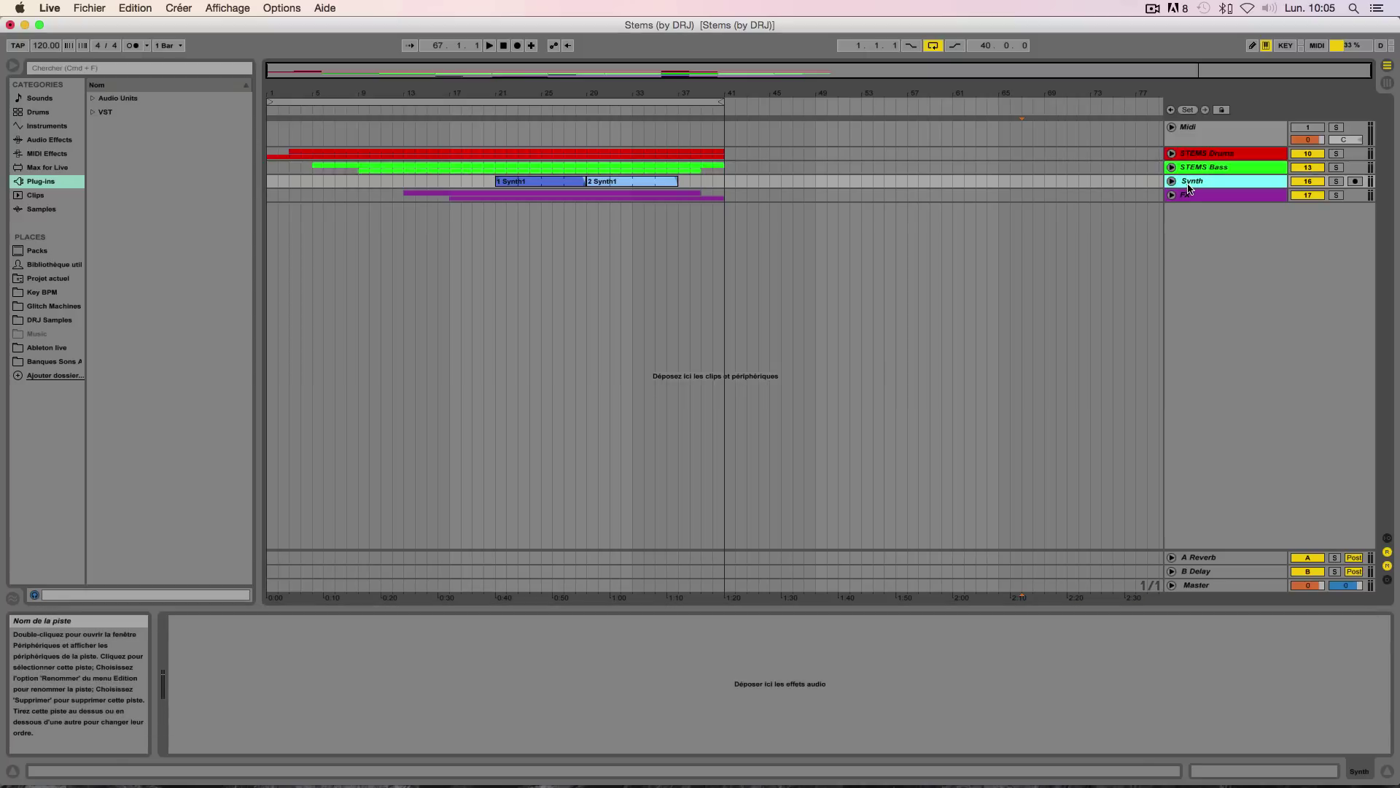
{"action": "key", "text": "super+r"}
{"action": "key", "text": "super+Left"}
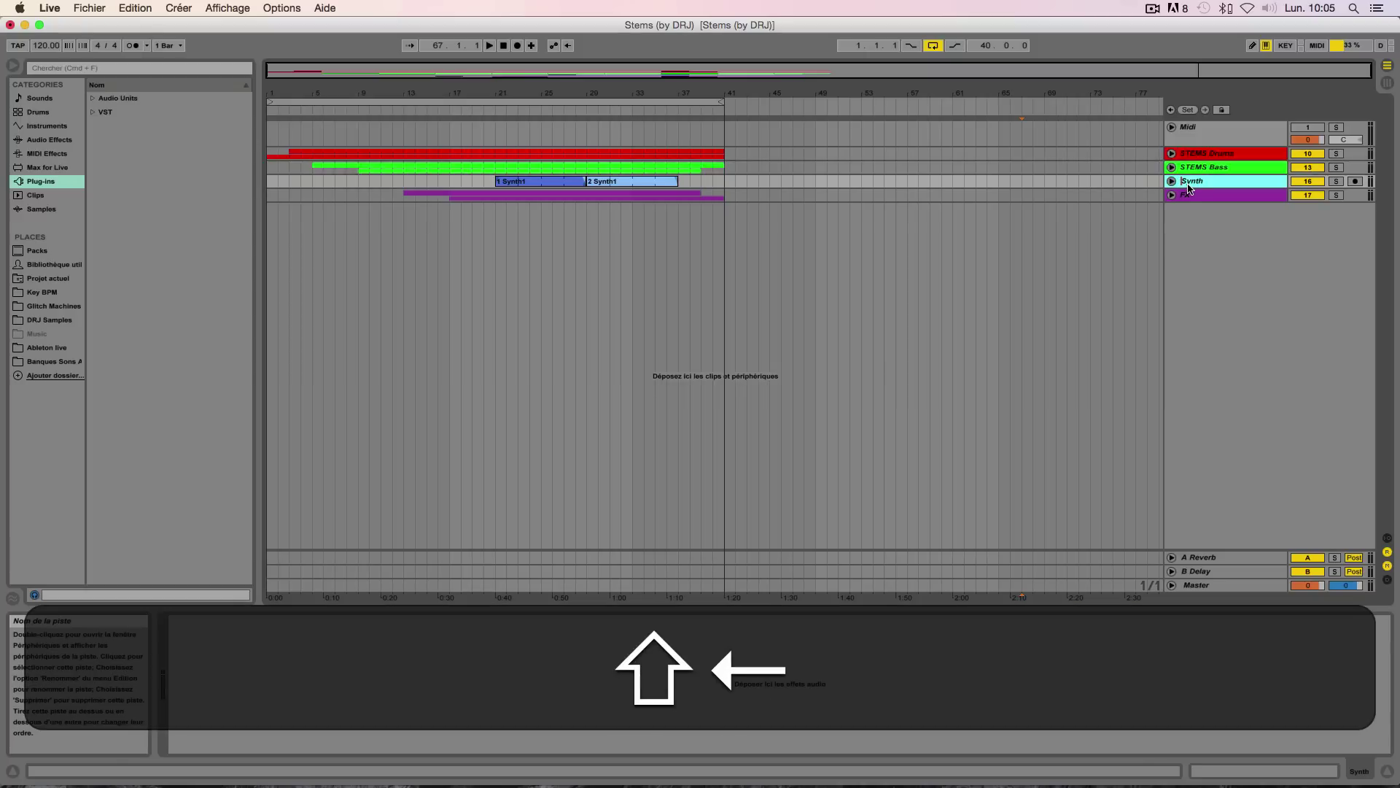
{"action": "type", "text": "STEMS"}
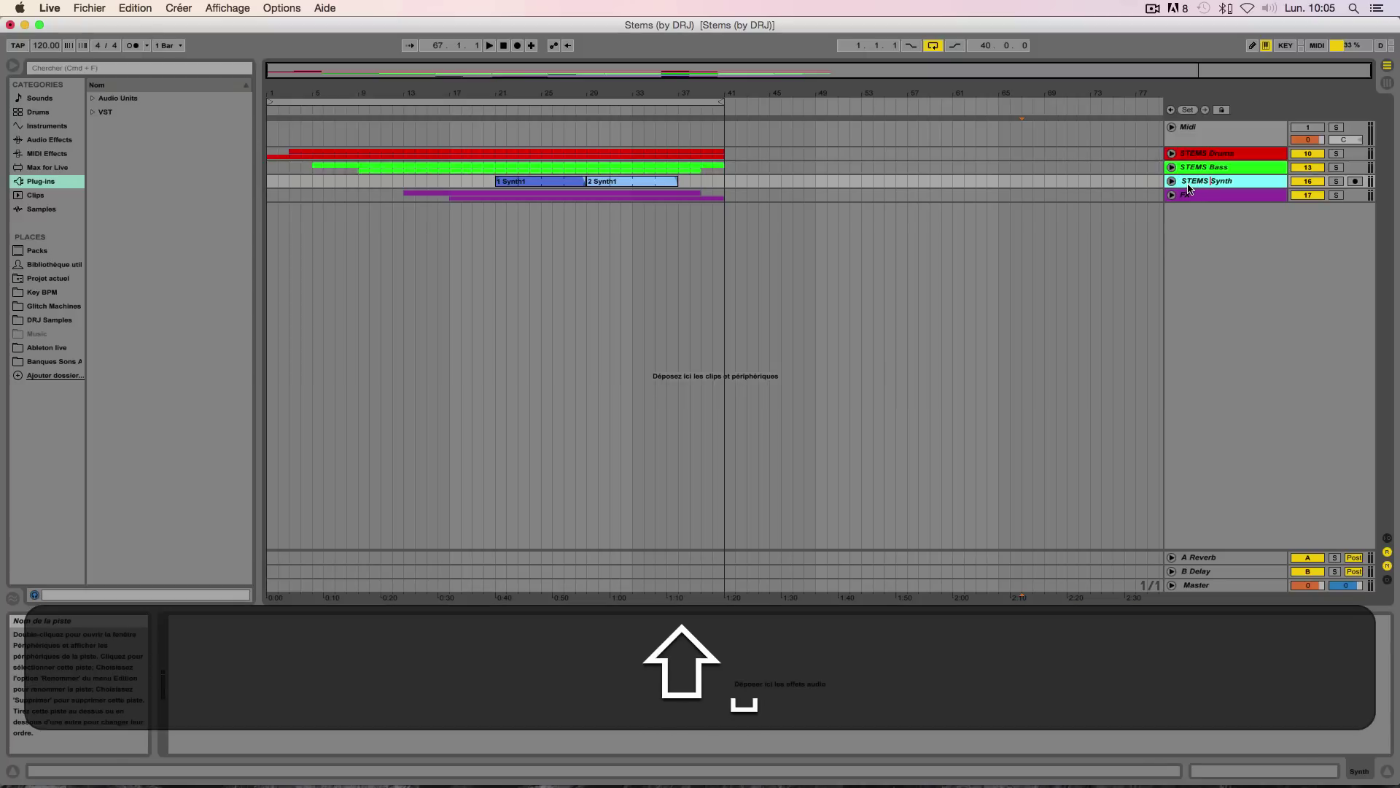
{"action": "key", "text": "Return"}
Step: Rename the FX group as STEMS FX
{"action": "left_click", "coordinate": [1189, 200]}
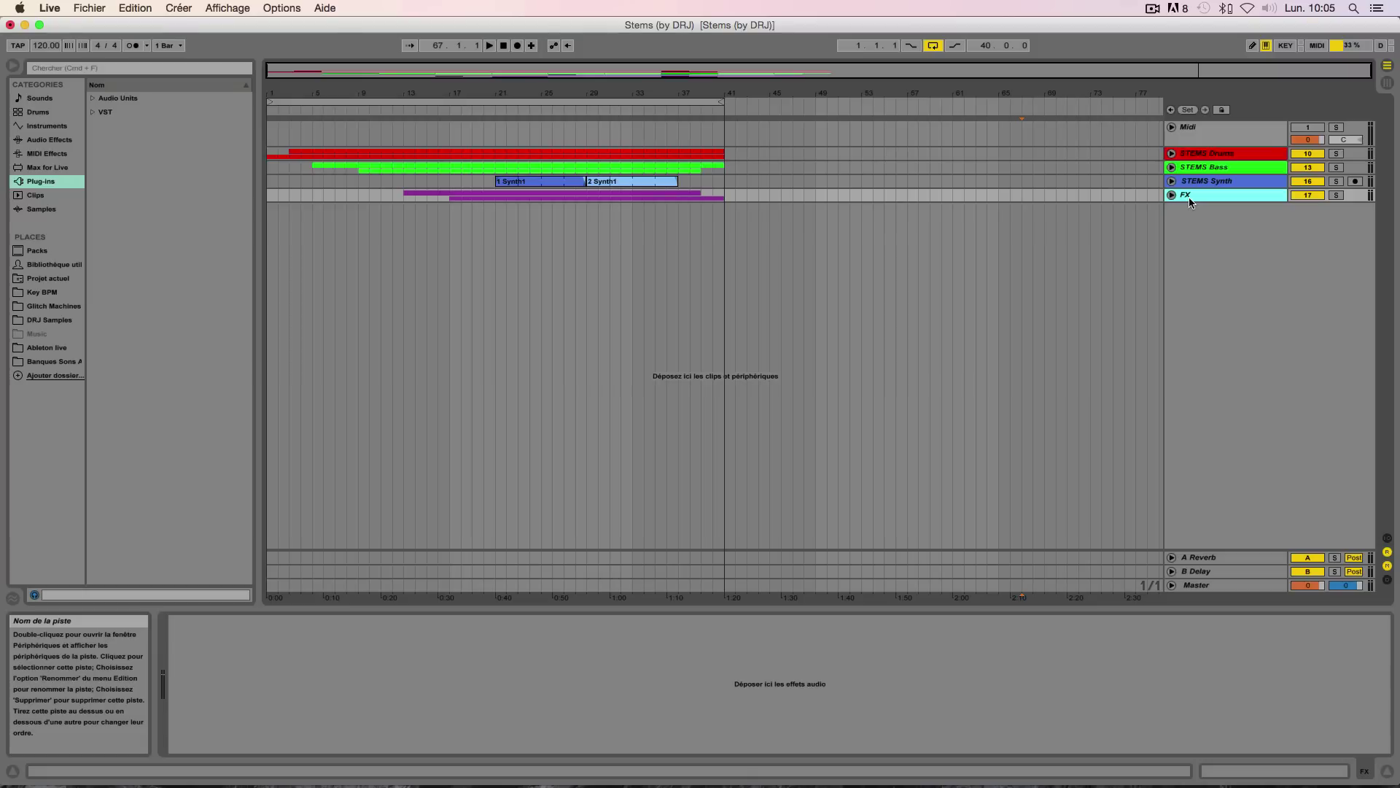
{"action": "key", "text": "cmd+r"}
{"action": "key", "text": "cmd+Left"}
{"action": "type", "text": "SR"}
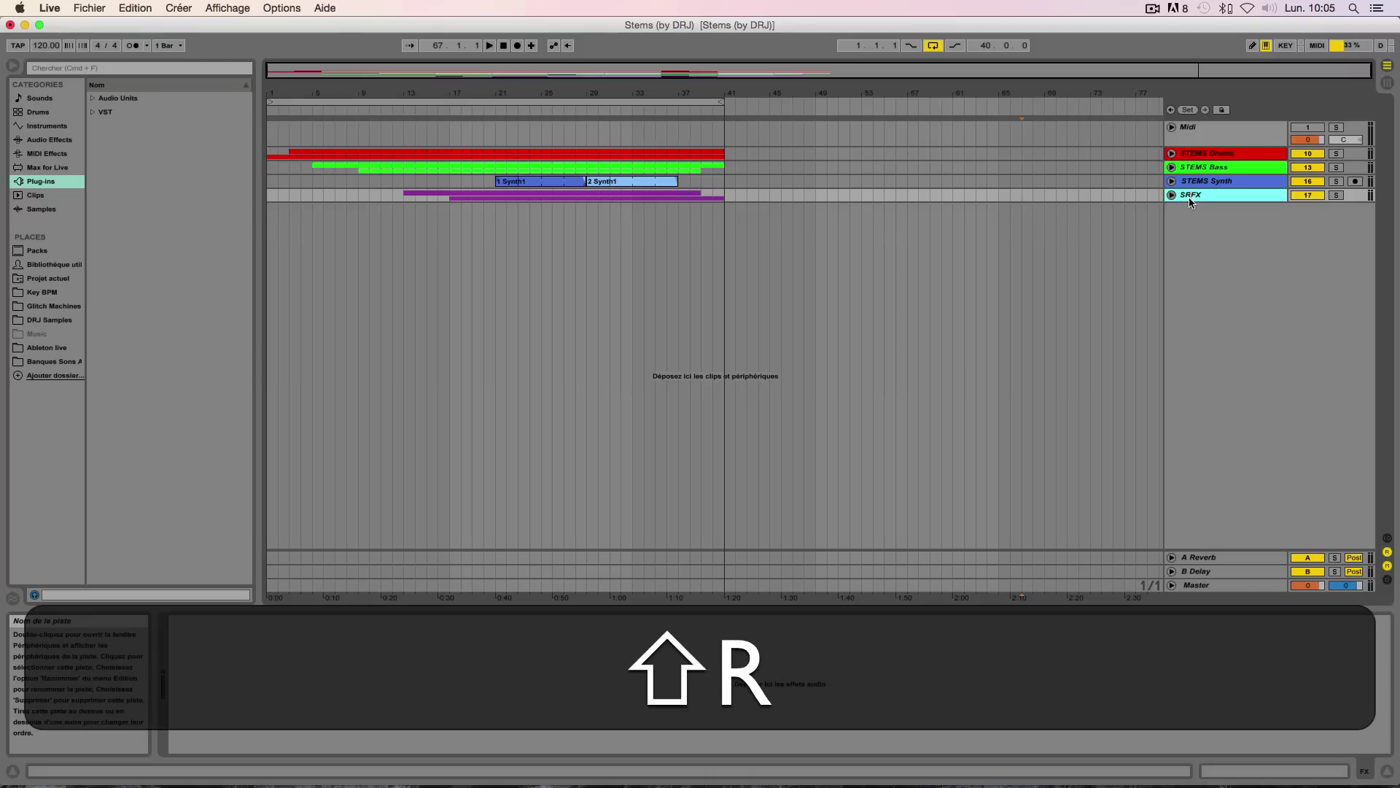
{"action": "key", "text": "BackSpace"}
{"action": "type", "text": "TEMS"}
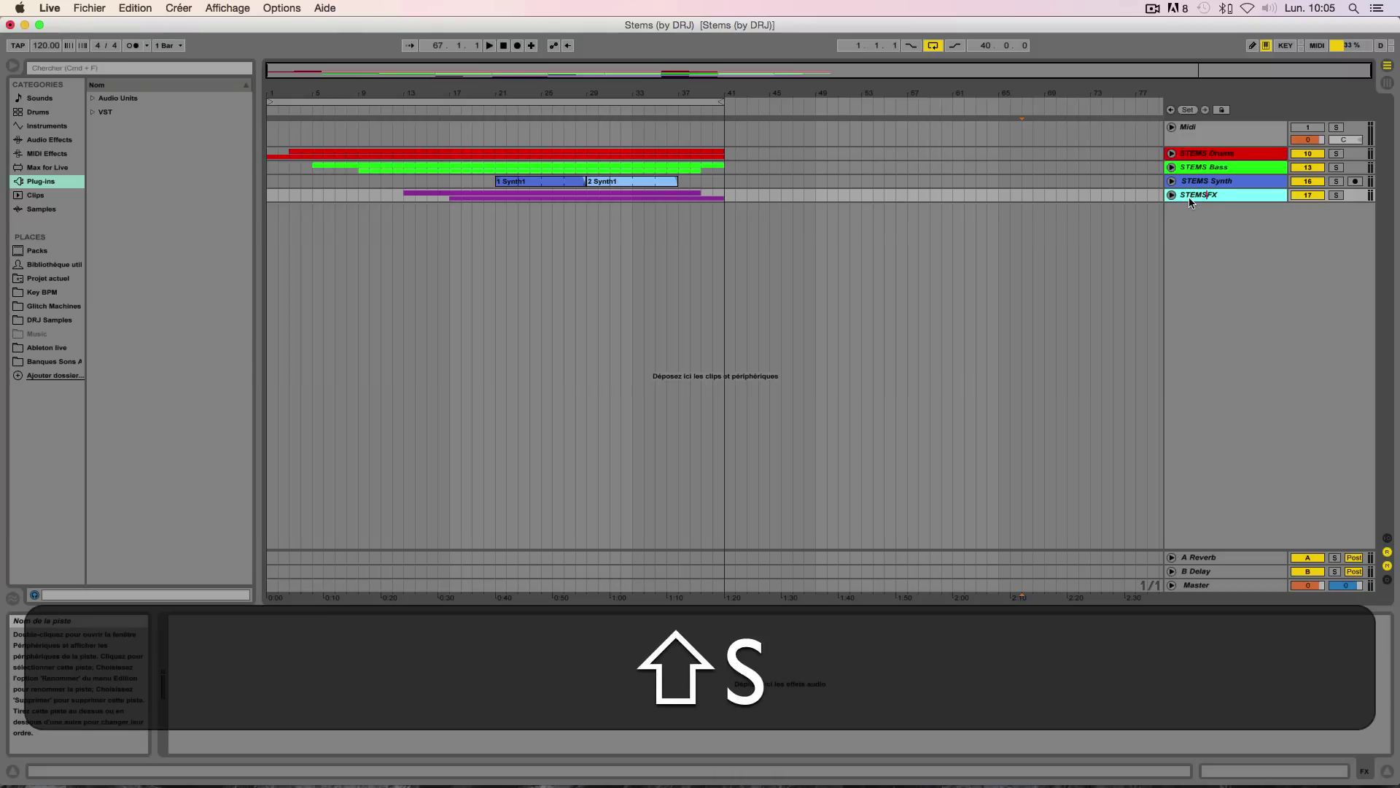
{"action": "key", "text": "Return"}
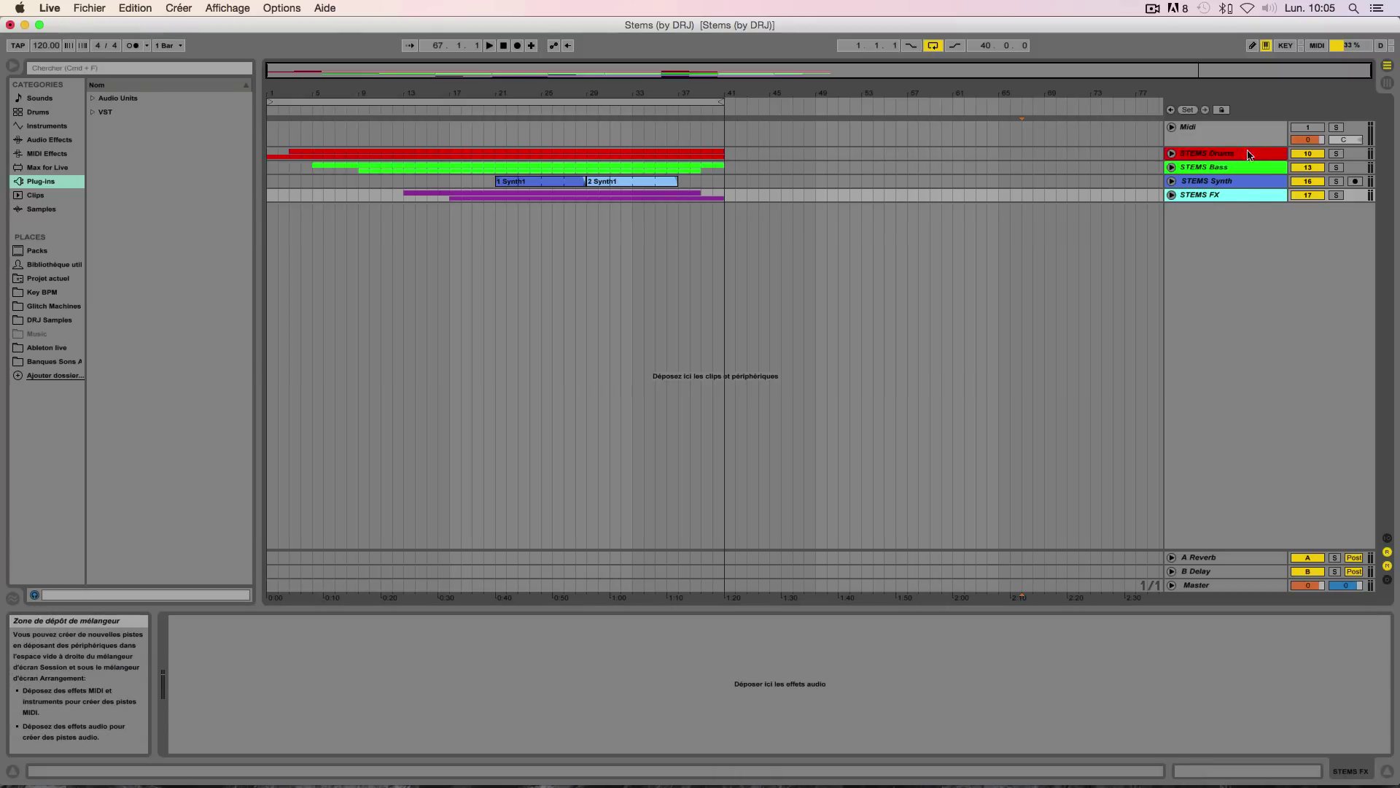
Step: Review the renderable tracks and file types in the audio/video export settings, cancel the export and minimize the project window
{"action": "left_click", "coordinate": [46, 9]}
{"action": "left_click", "coordinate": [161, 198]}
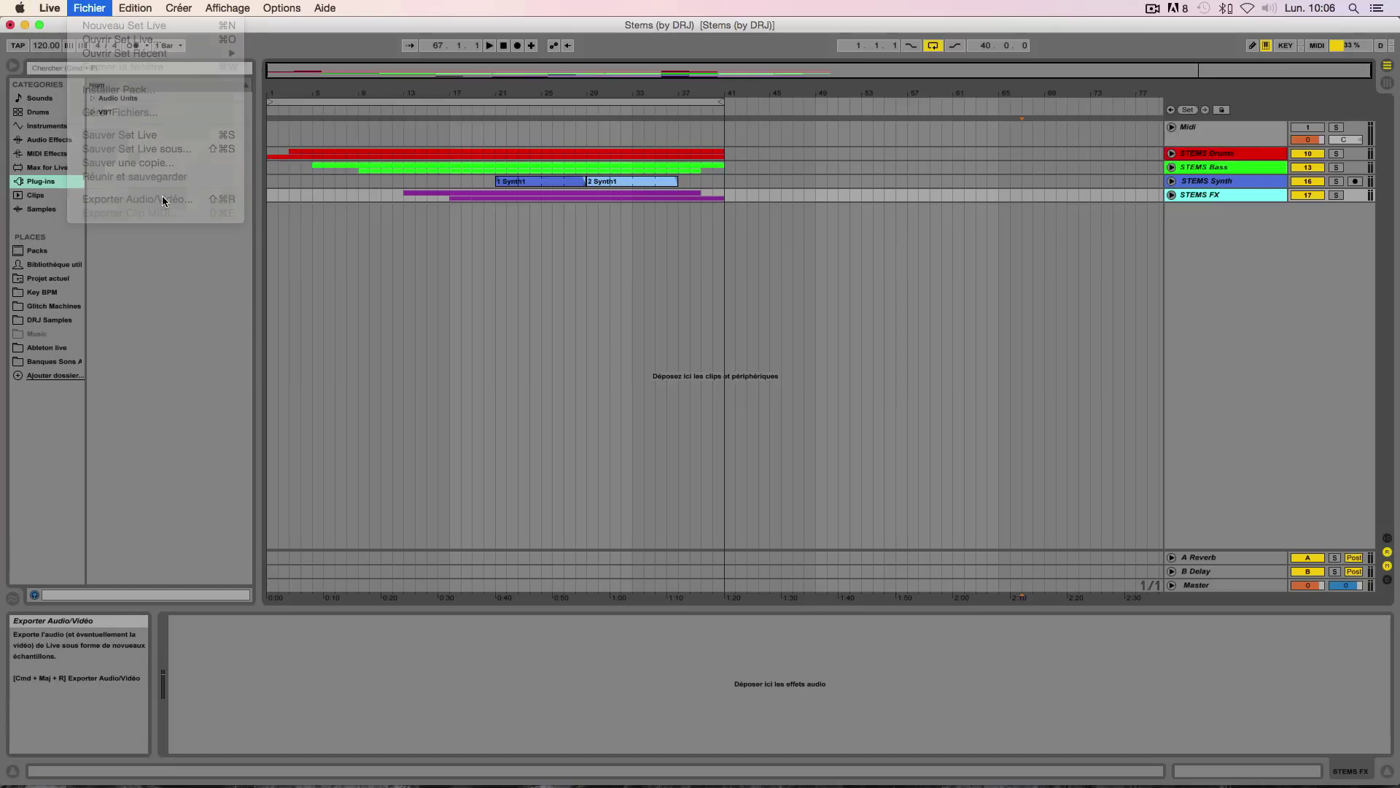
{"action": "left_click", "coordinate": [718, 234]}
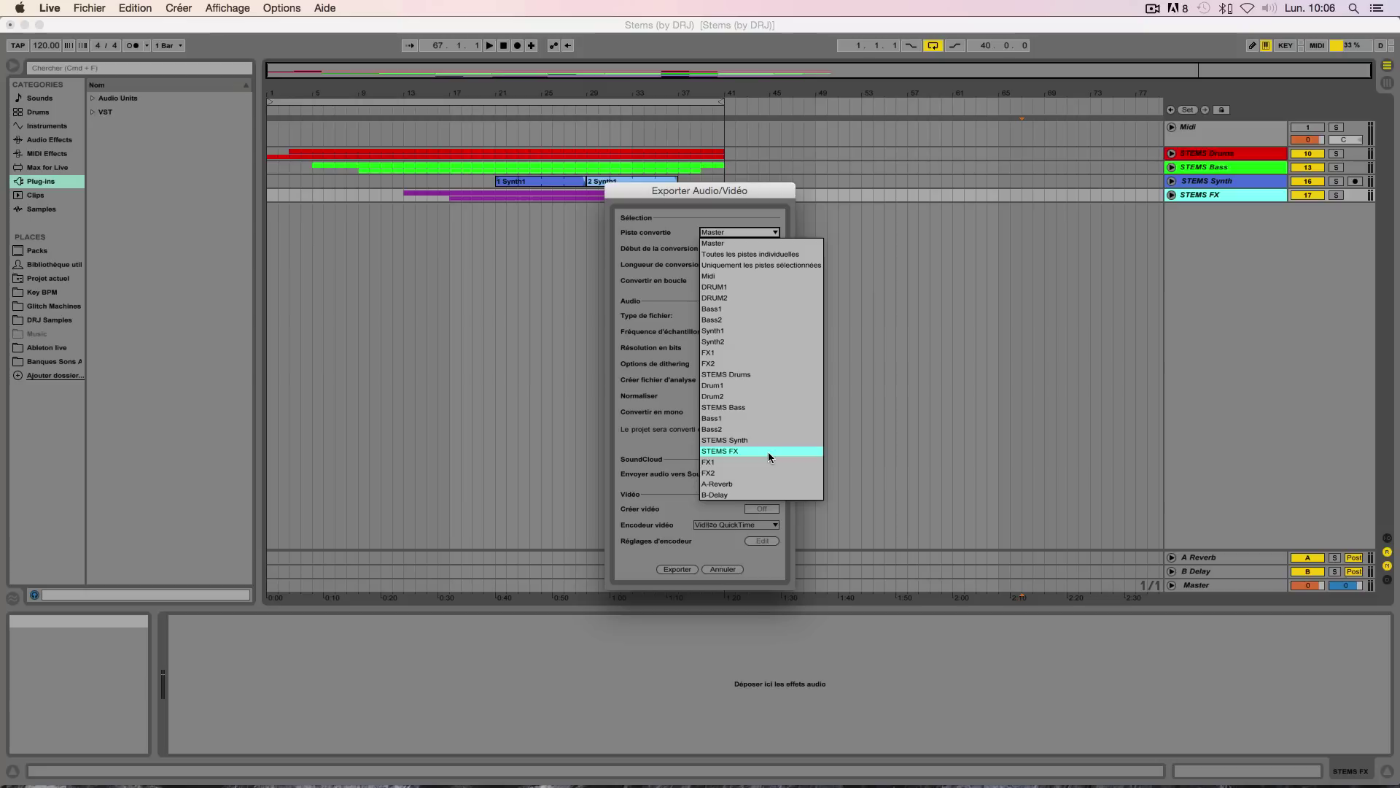
{"action": "left_click", "coordinate": [681, 515]}
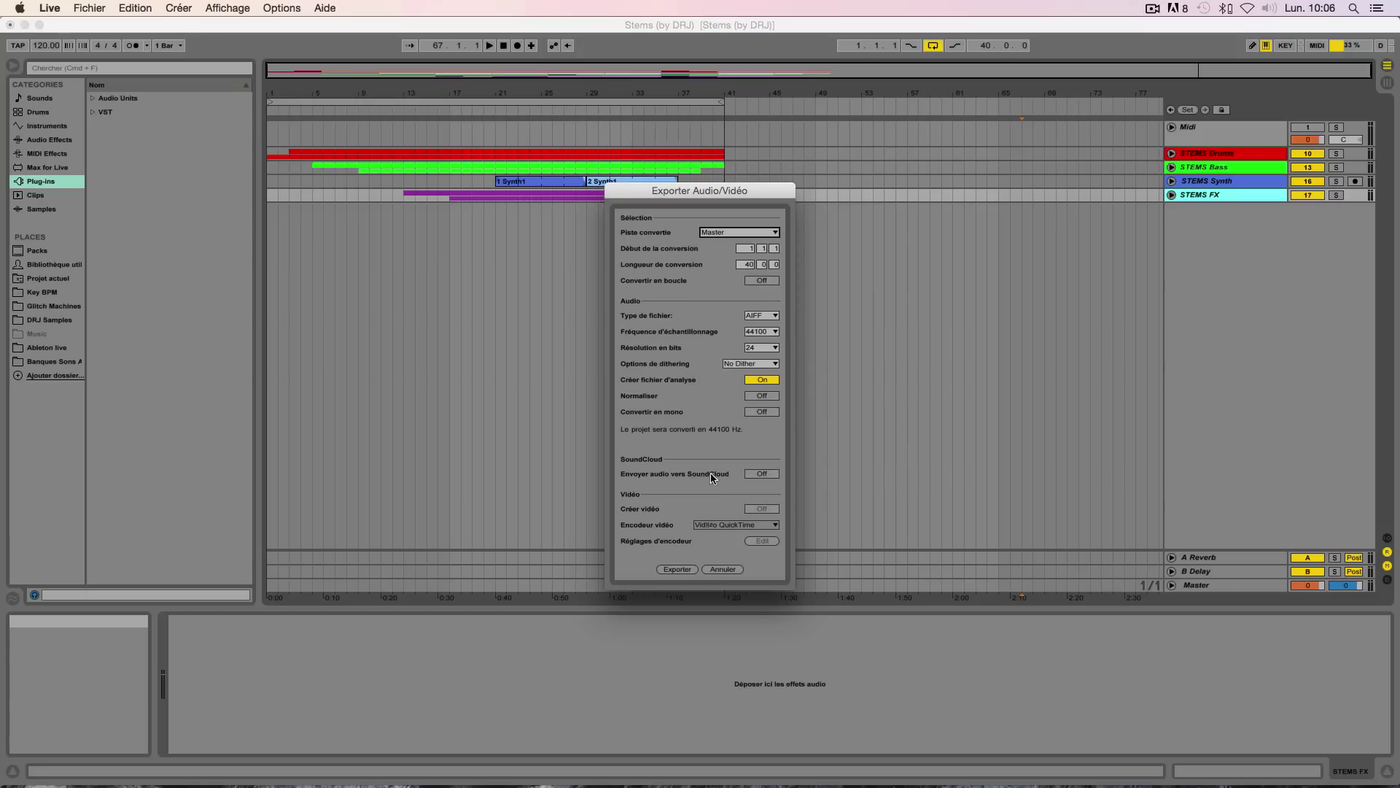
{"action": "left_click", "coordinate": [770, 315]}
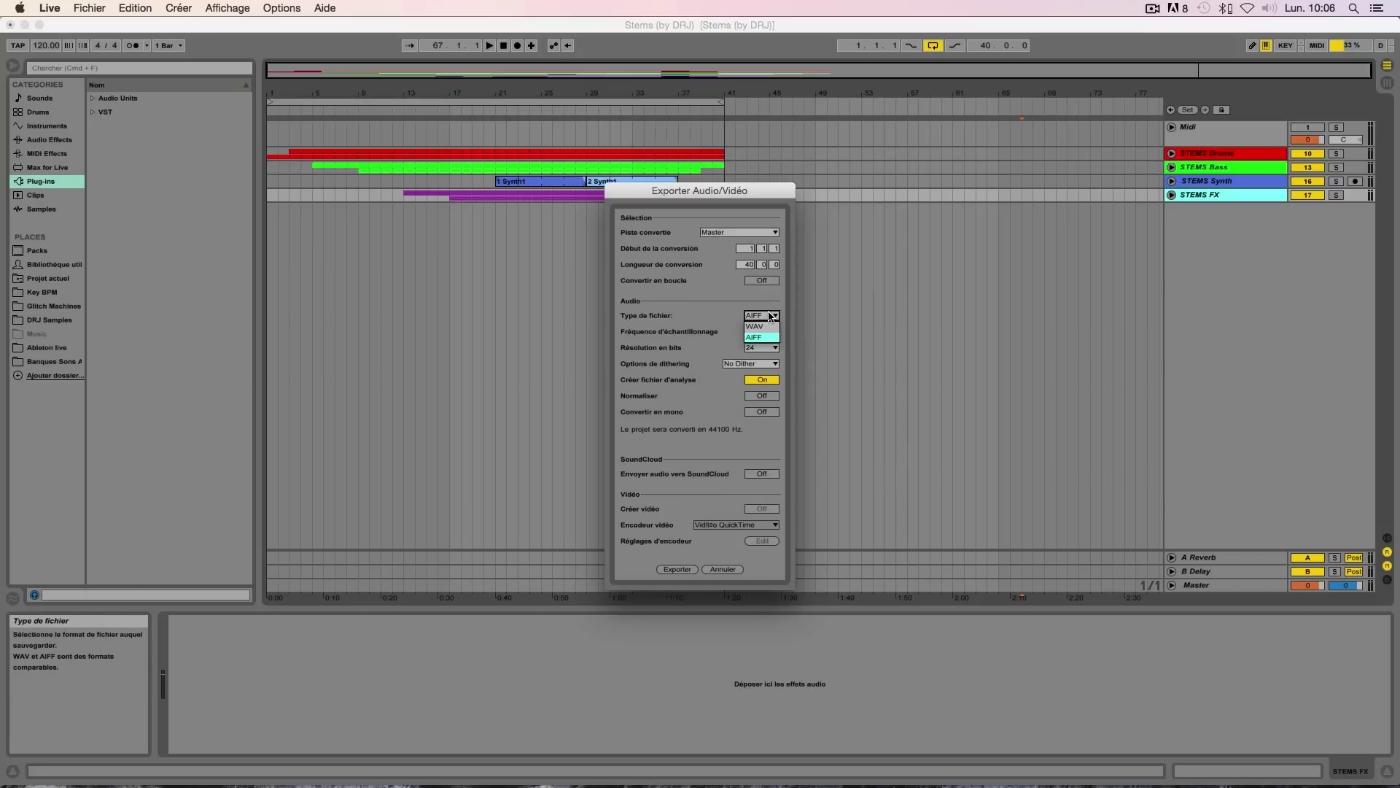
{"action": "left_click", "coordinate": [728, 304]}
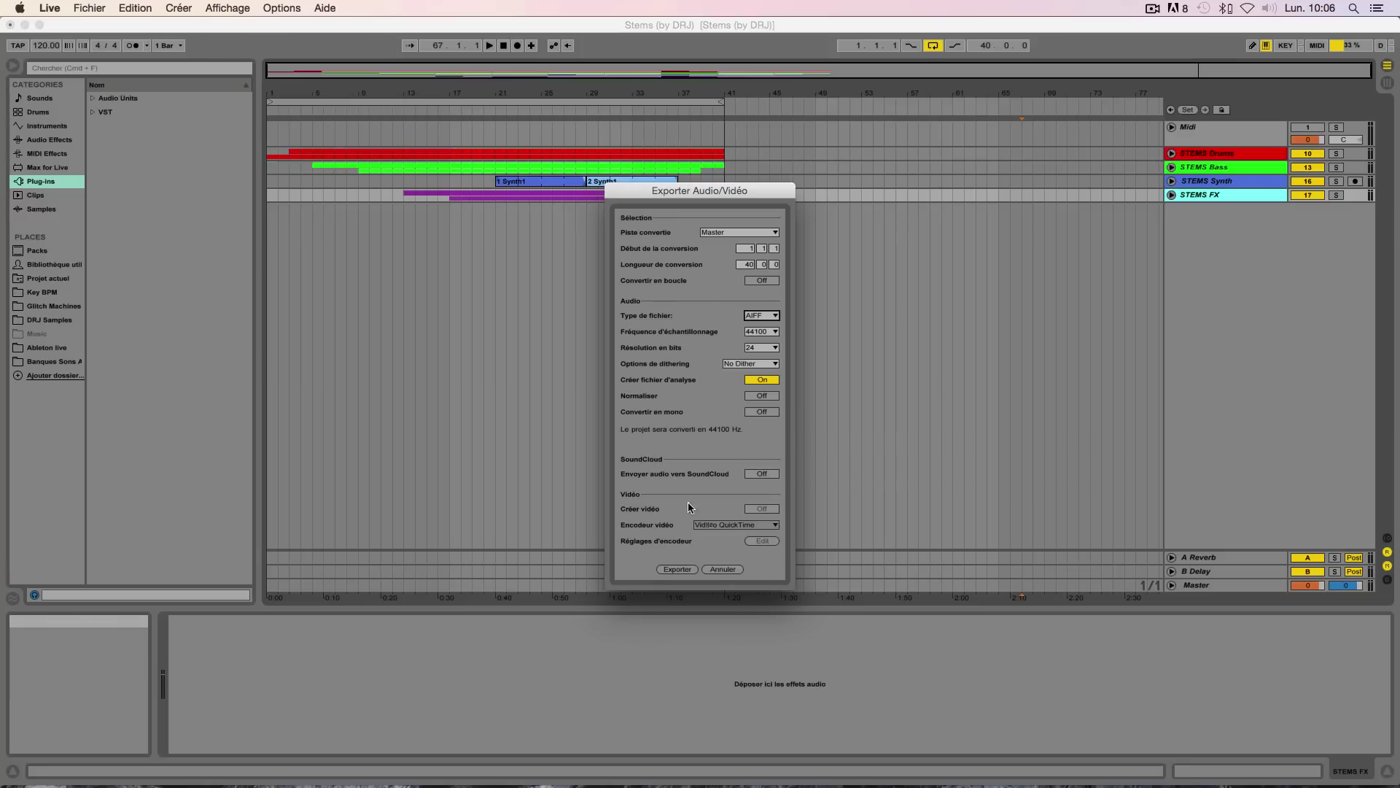
{"action": "left_click", "coordinate": [722, 569]}
{"action": "left_click", "coordinate": [25, 25]}
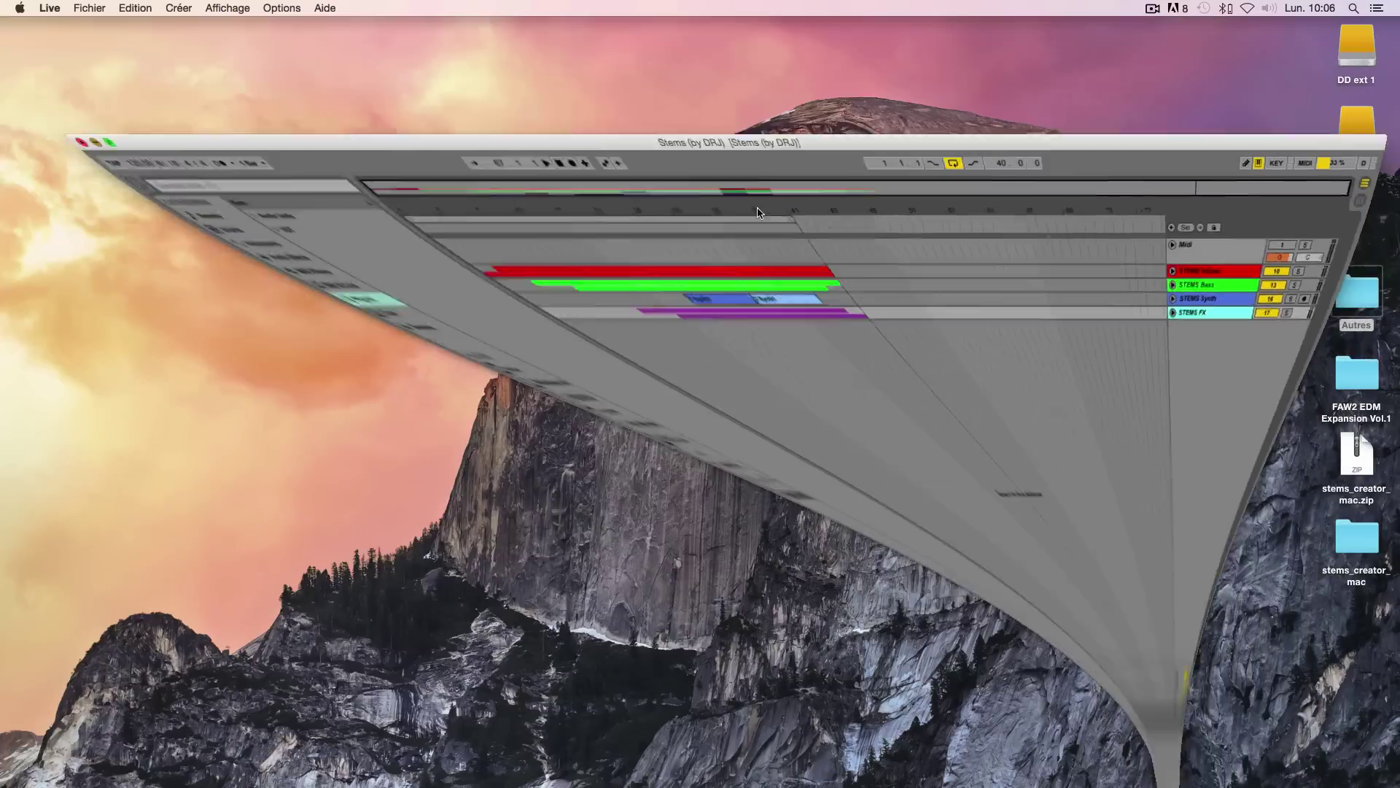
Step: Create a new folder on the desktop and name it STEMS
{"action": "left_click", "coordinate": [1334, 602]}
{"action": "right_click", "coordinate": [1348, 611]}
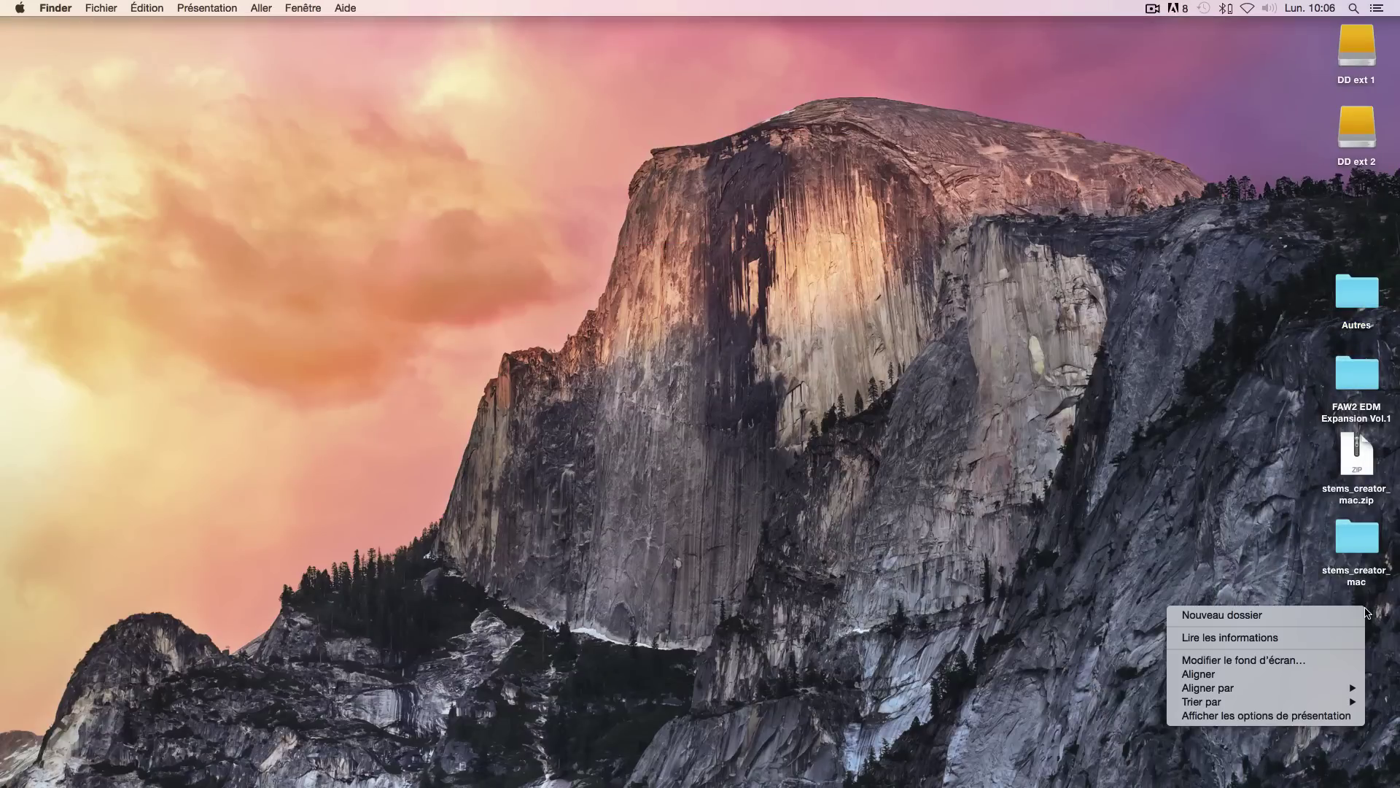
{"action": "left_click", "coordinate": [1331, 618]}
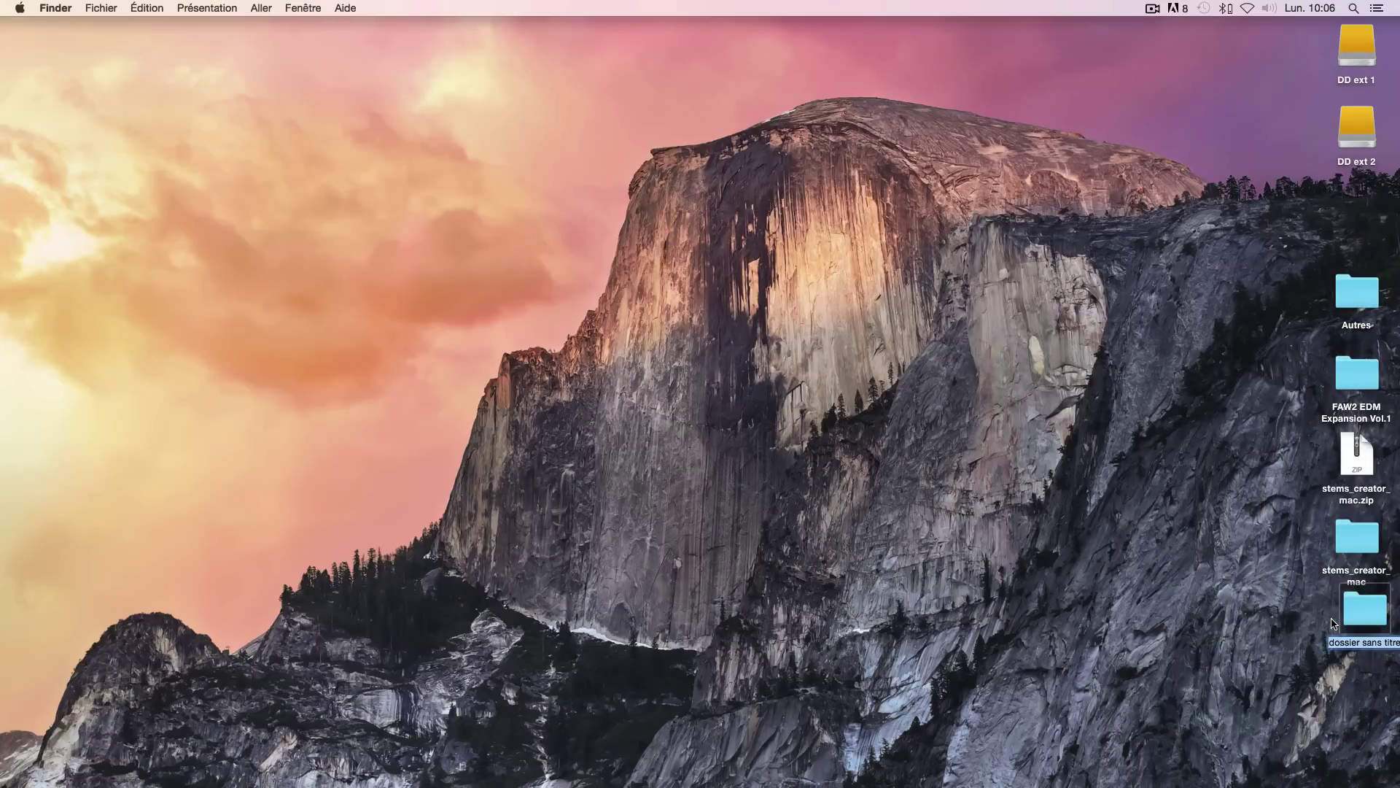
{"action": "type", "text": "STEMS"}
{"action": "key", "text": "Return"}
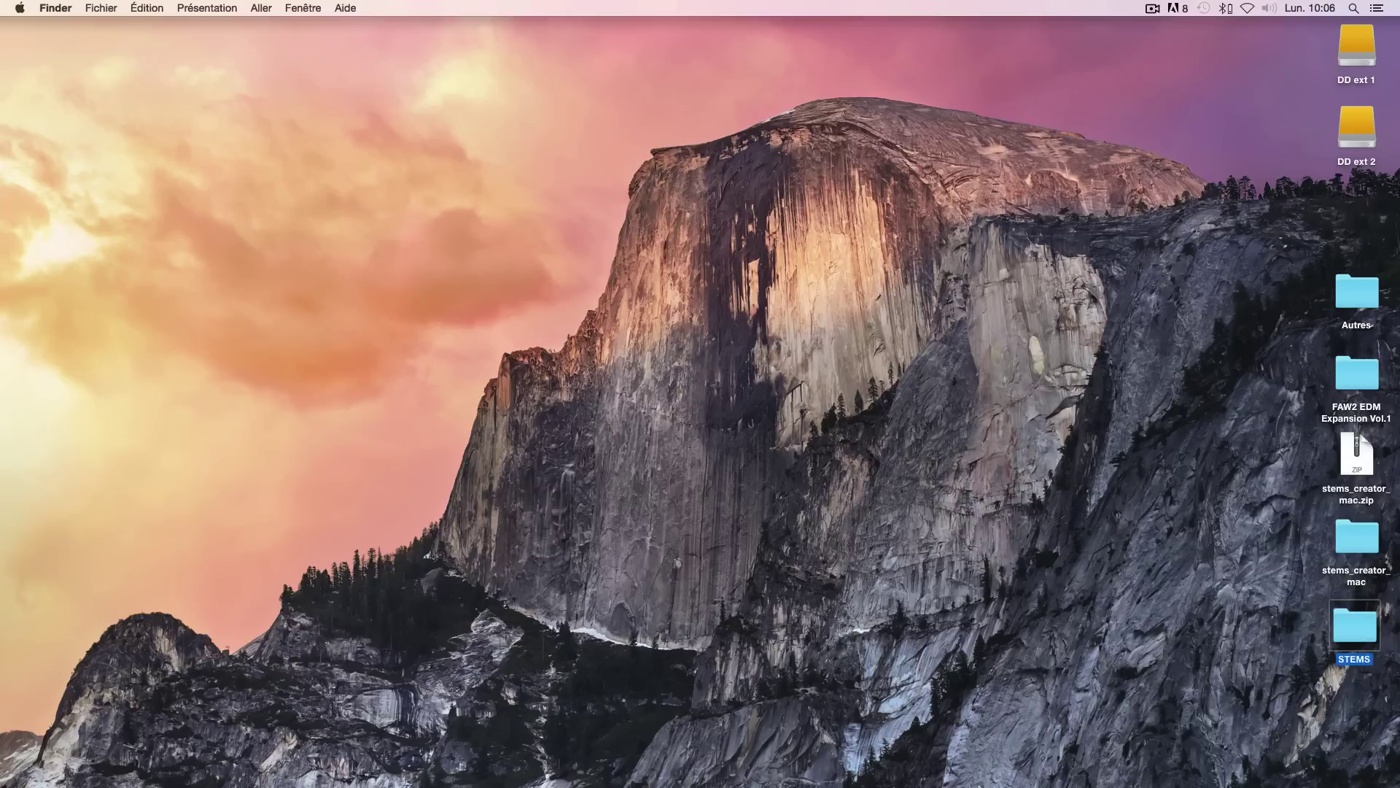
Step: In the Live project, select the STEMS Drums, Bass, Synth and FX tracks and set the audio export to render only the selected tracks
{"action": "left_click", "coordinate": [1139, 764]}
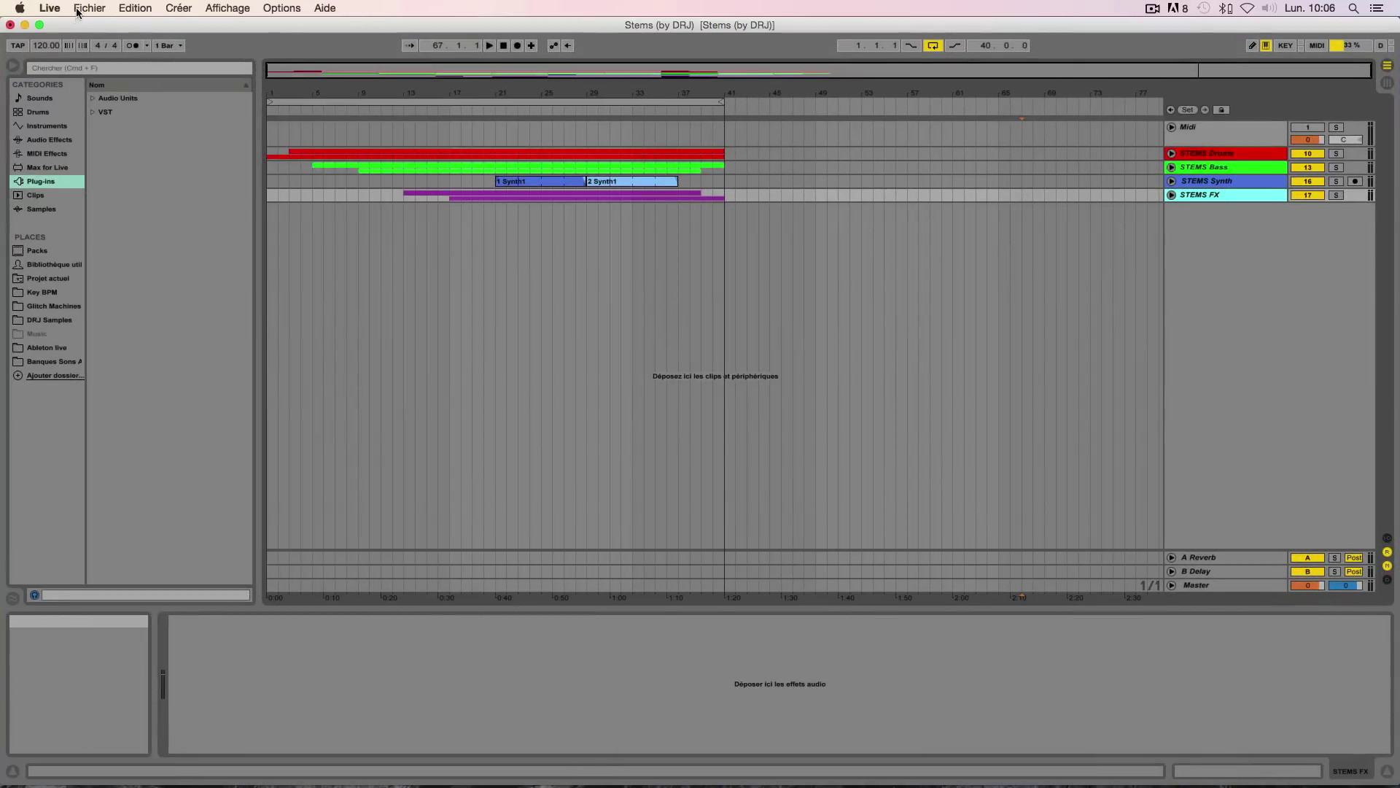
{"action": "left_click", "coordinate": [1206, 157]}
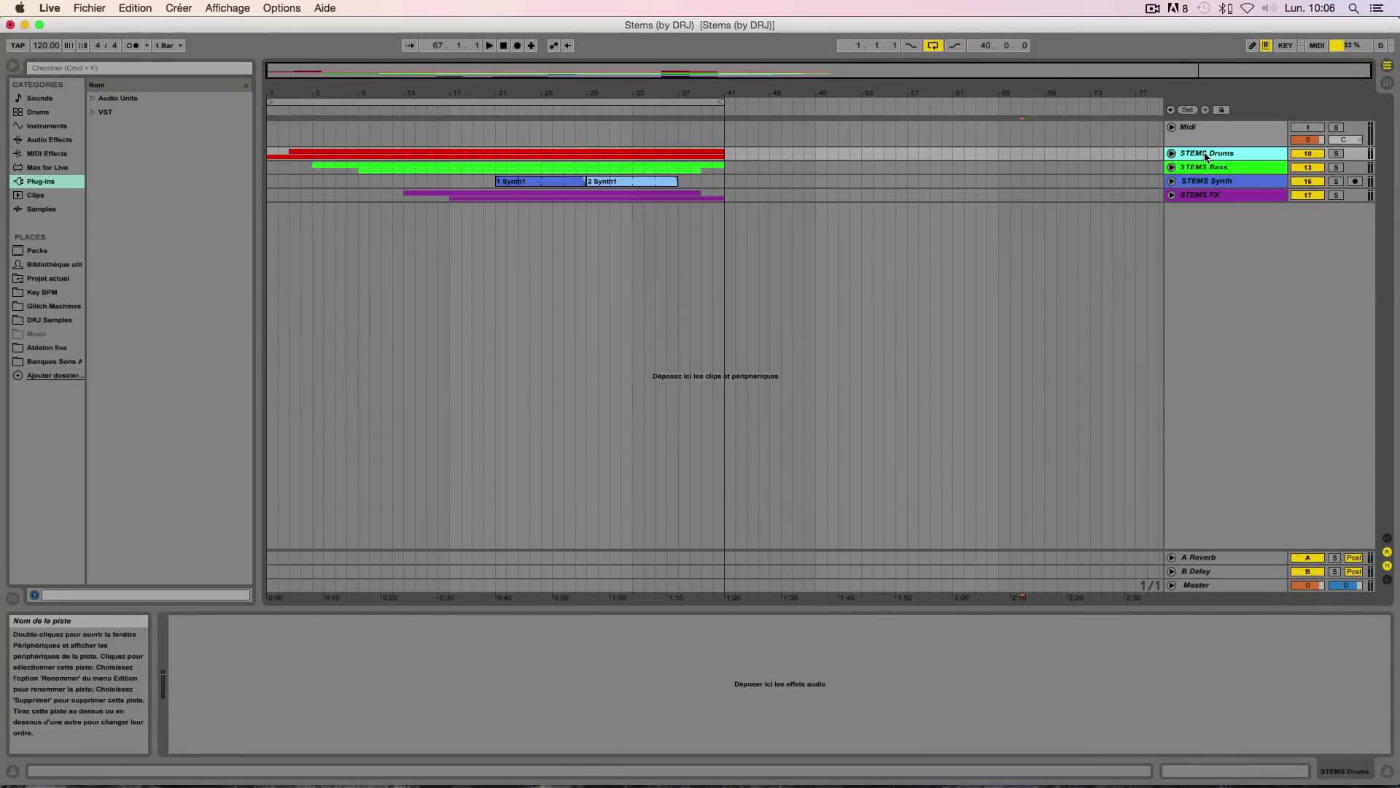
{"action": "left_click", "coordinate": [1202, 194], "text": "shift"}
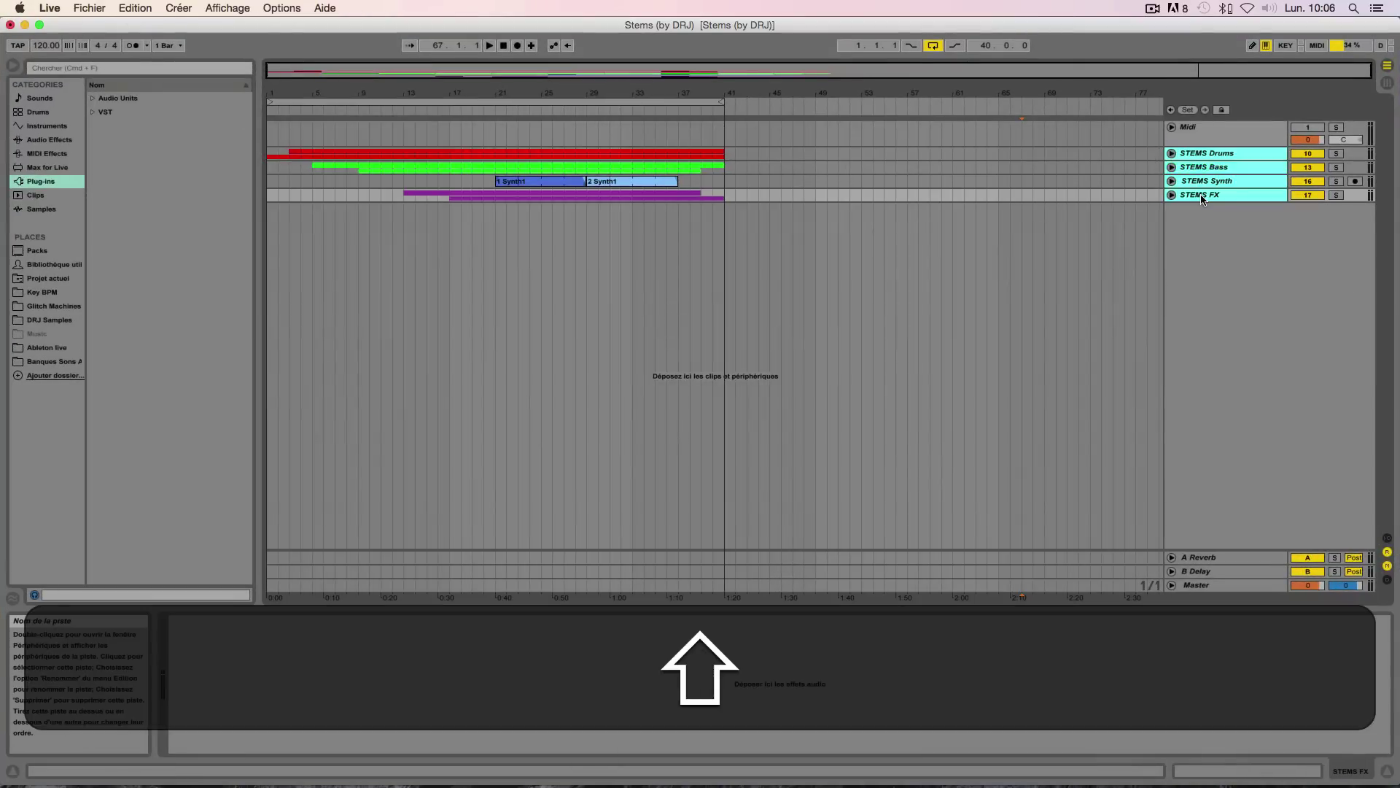
{"action": "left_click", "coordinate": [89, 8]}
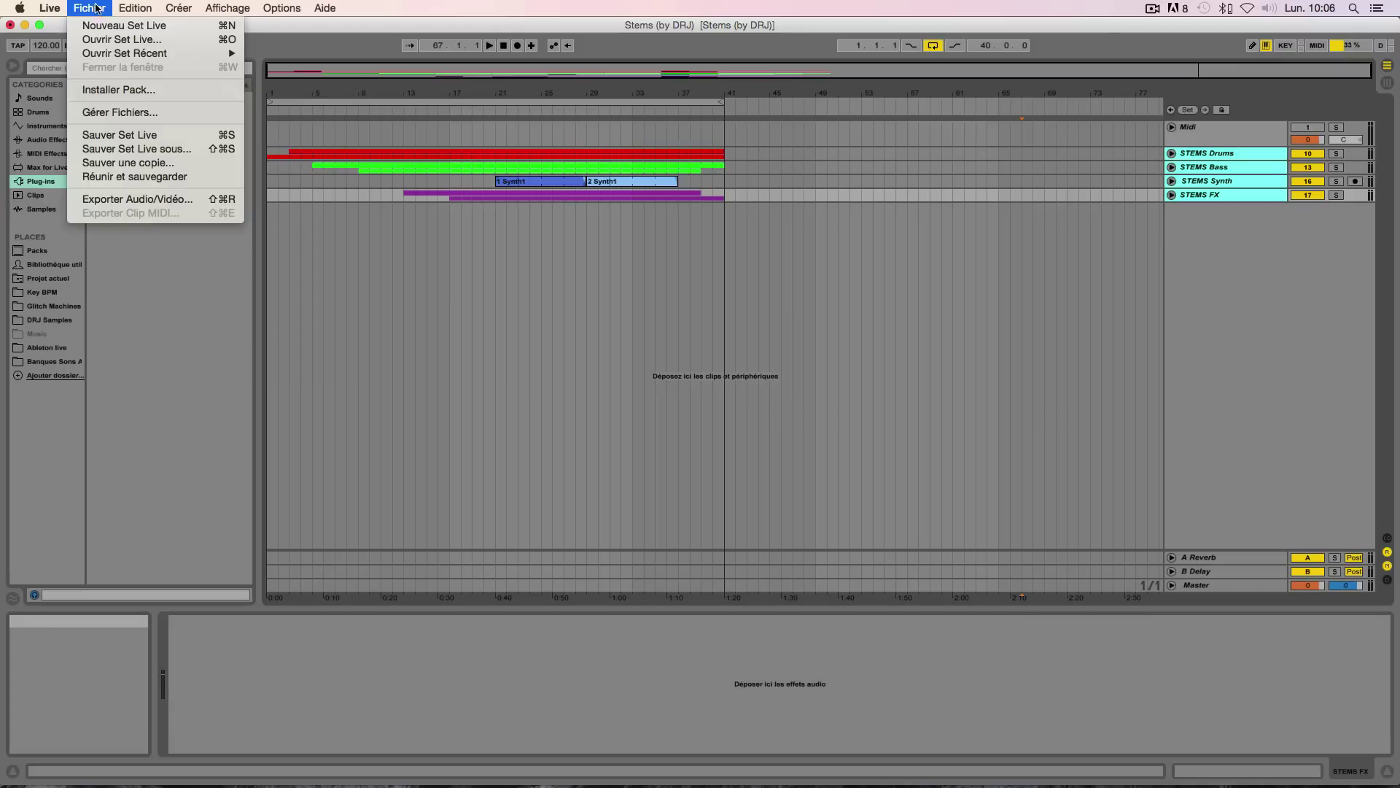
{"action": "left_click", "coordinate": [165, 199]}
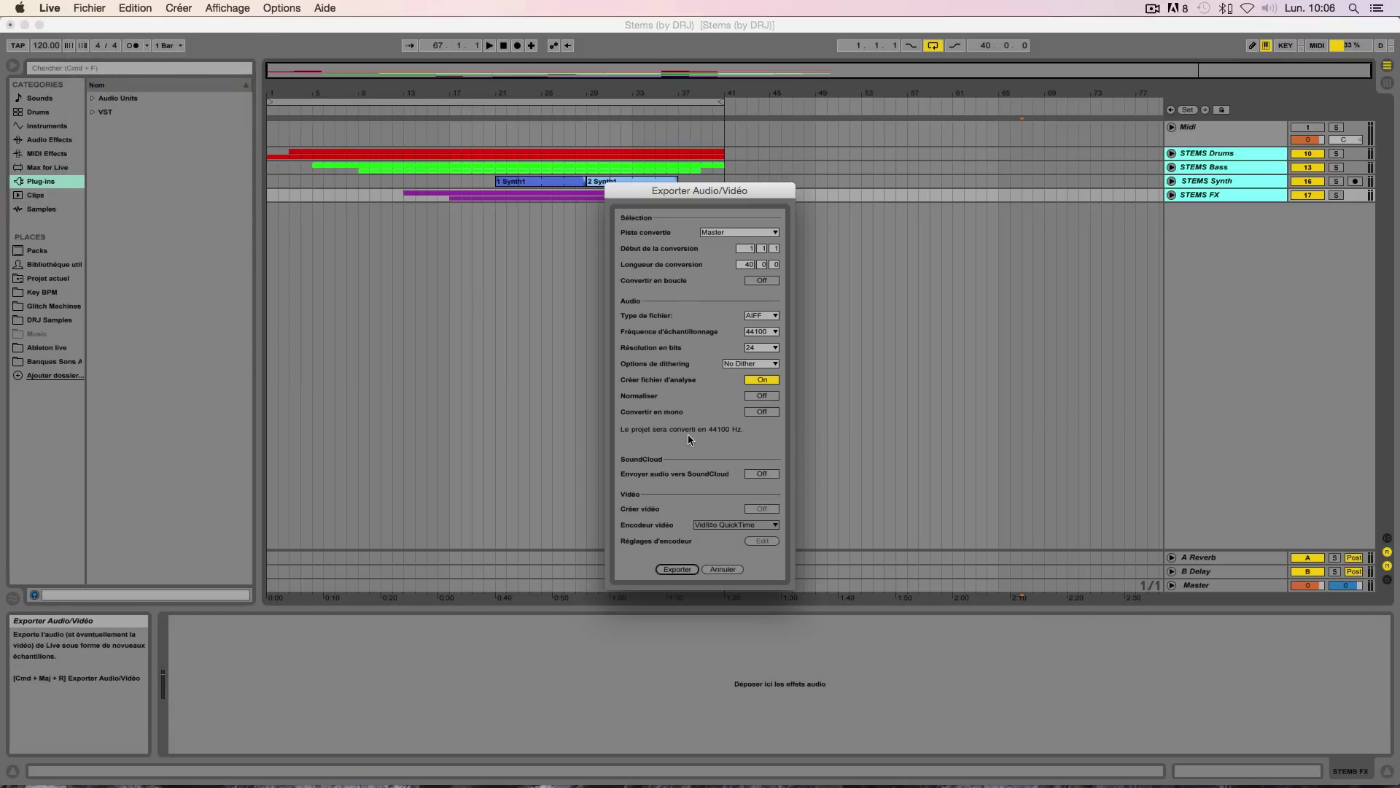
{"action": "left_click", "coordinate": [722, 233]}
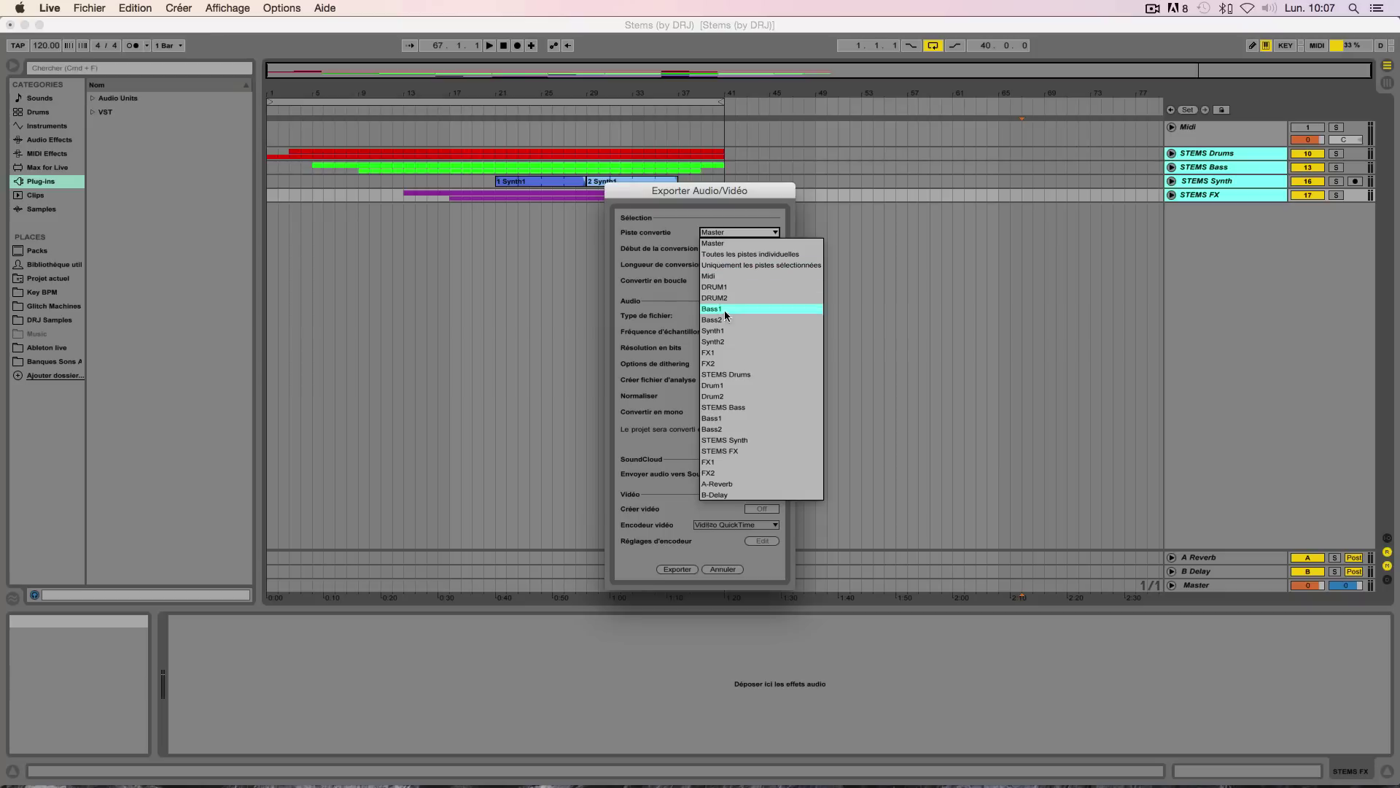
{"action": "left_click", "coordinate": [732, 265]}
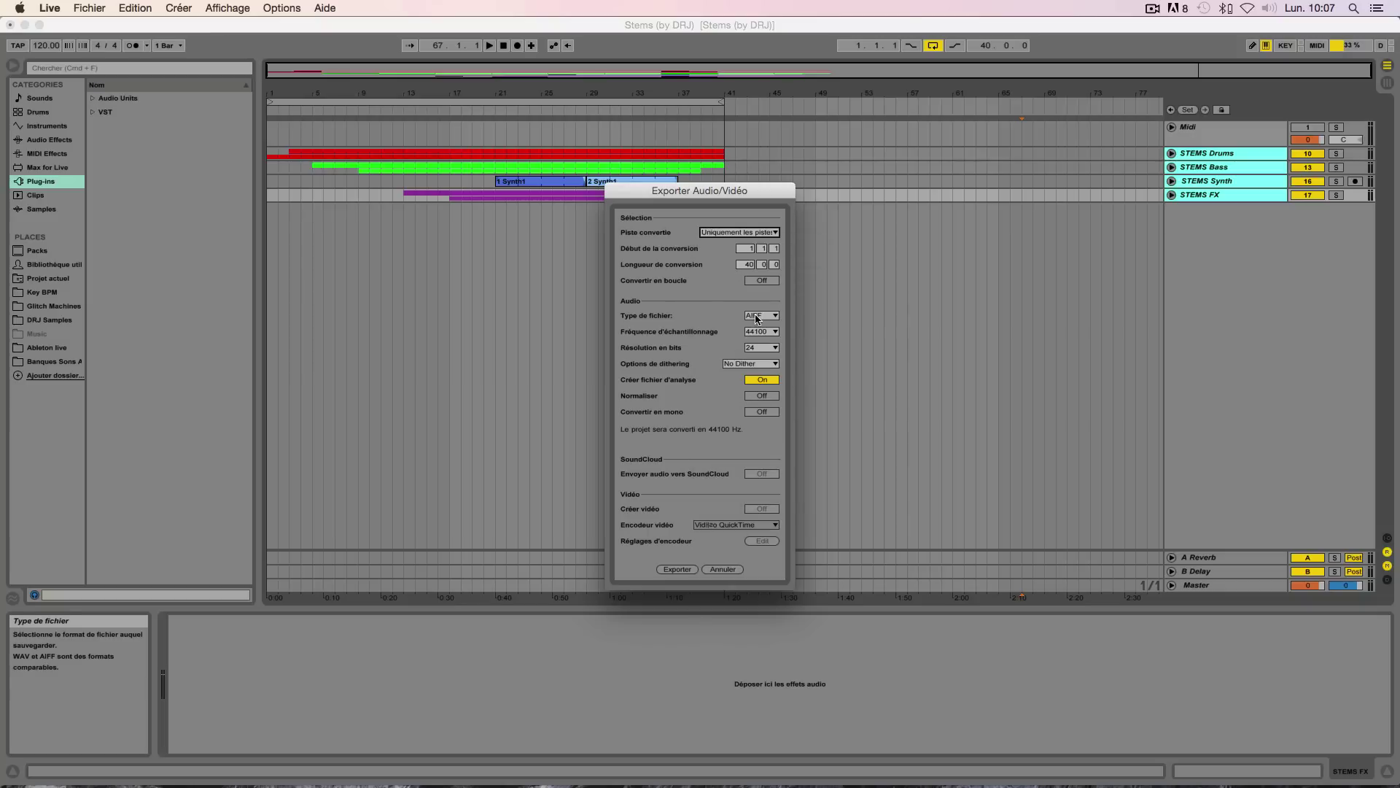
Step: Export the selected tracks into the desktop's STEMS folder under the name Stems (by DRJ)
{"action": "left_click", "coordinate": [672, 570]}
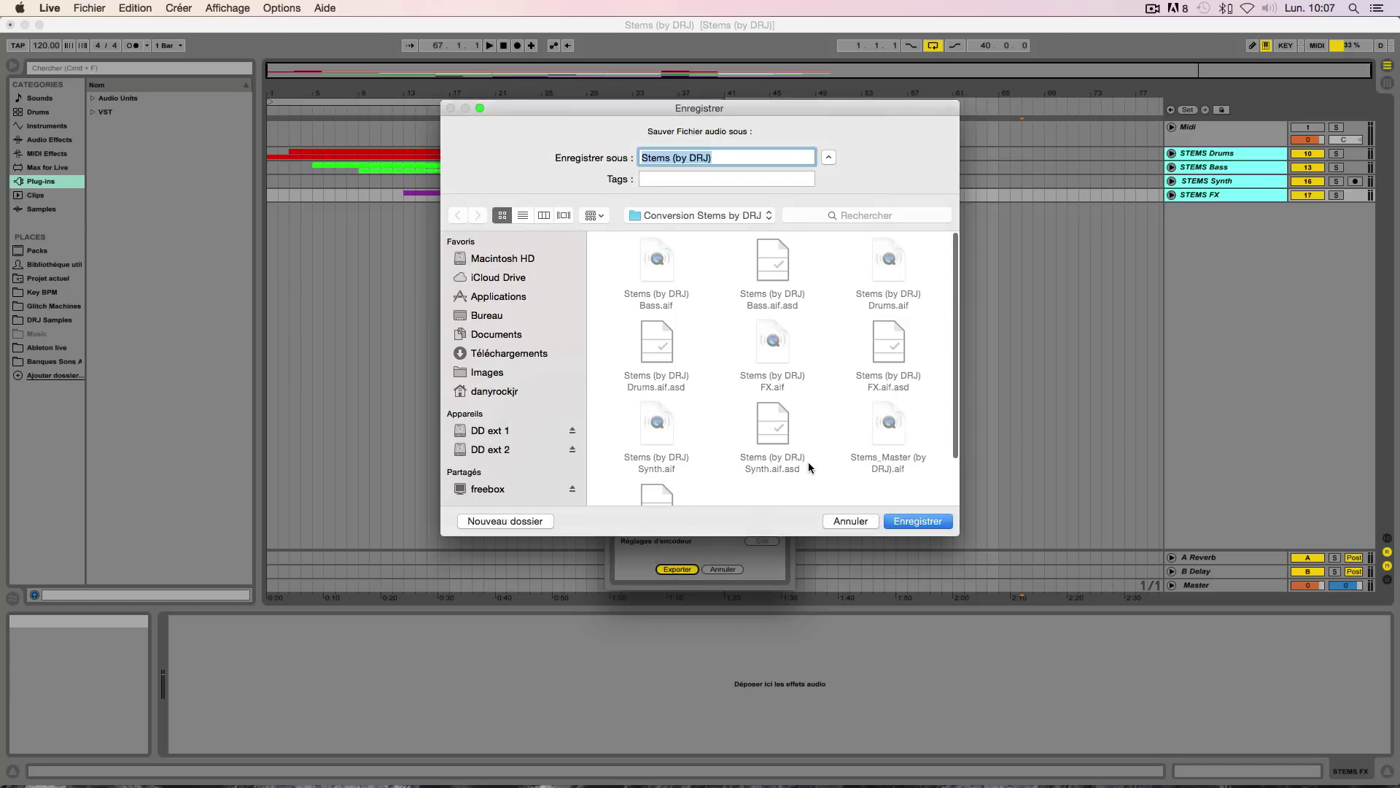
{"action": "left_click", "coordinate": [694, 215]}
{"action": "left_click", "coordinate": [678, 248]}
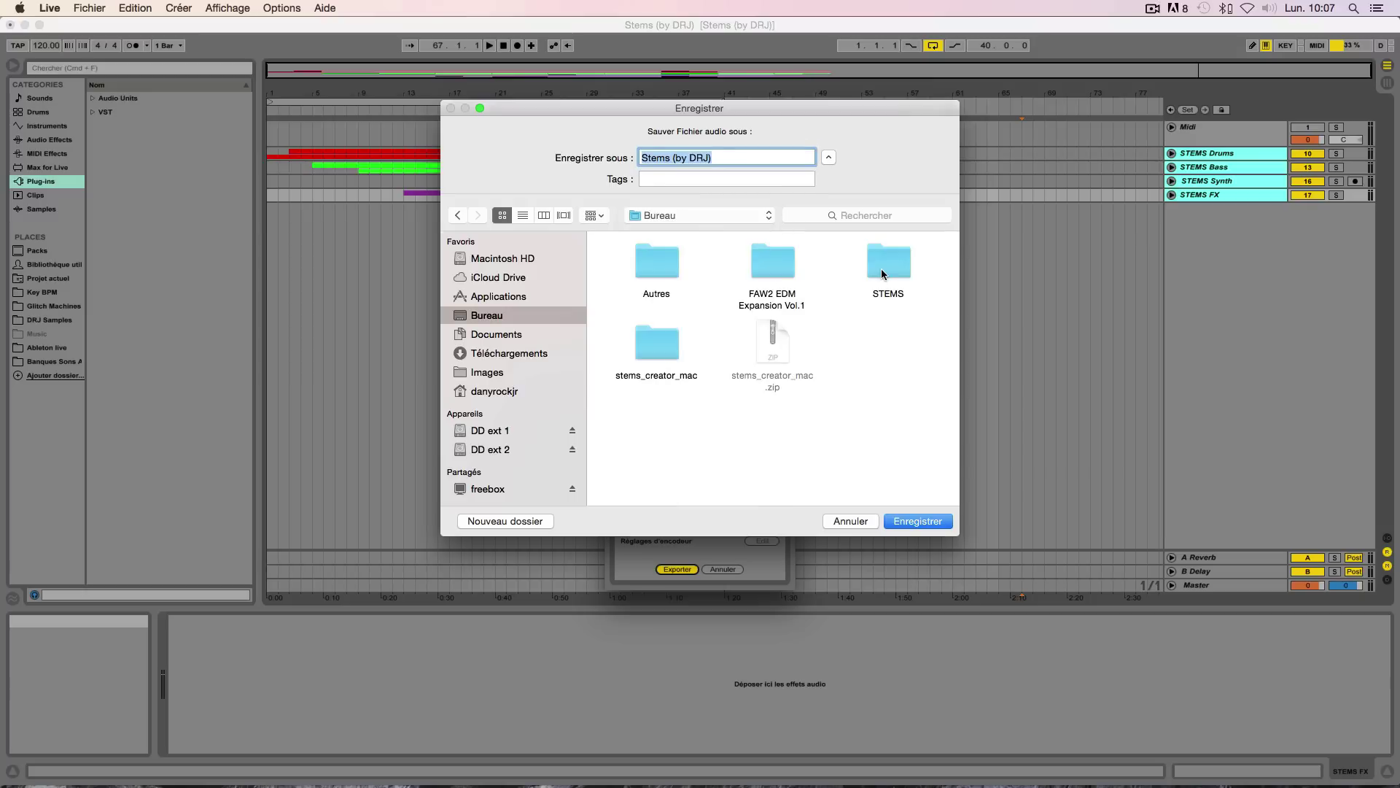
{"action": "double_click", "coordinate": [887, 264]}
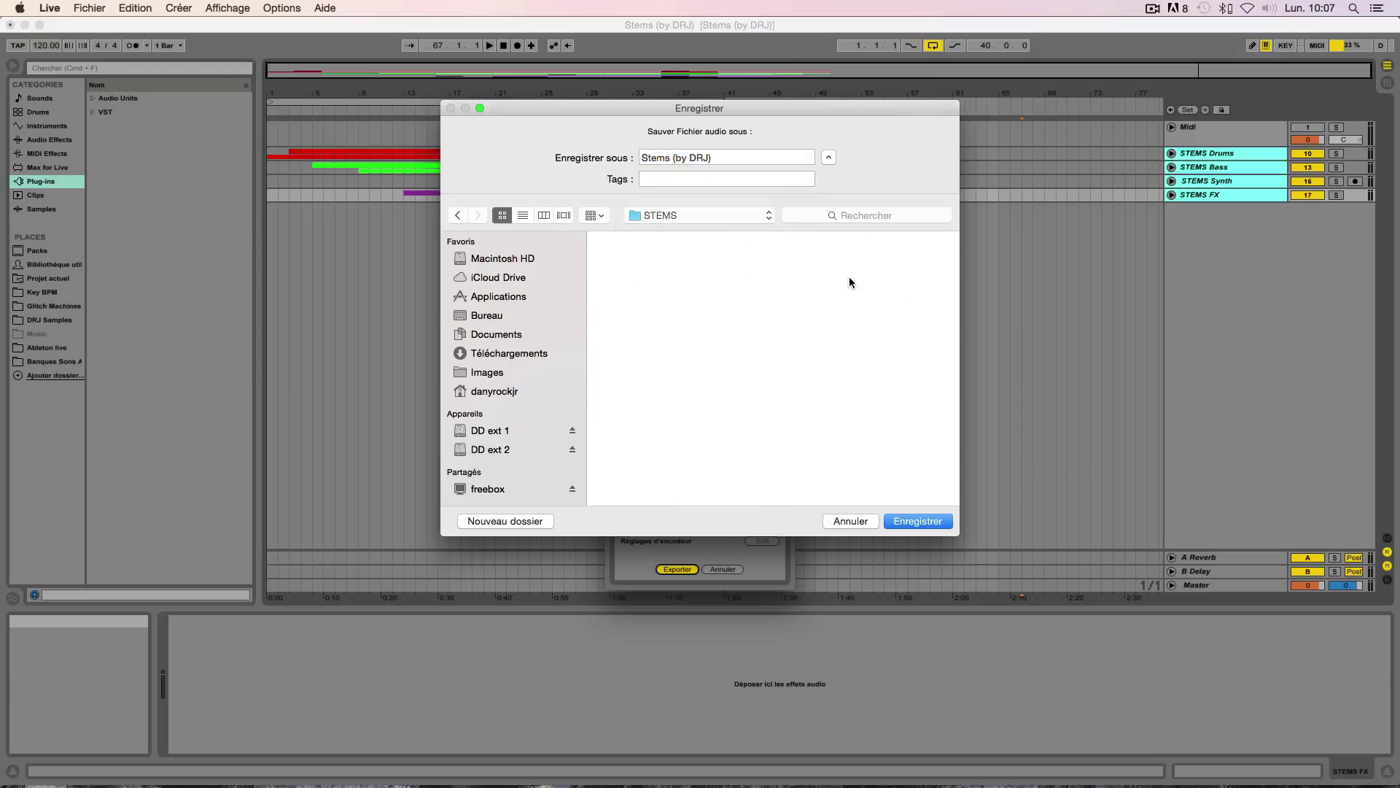
{"action": "left_click", "coordinate": [711, 158]}
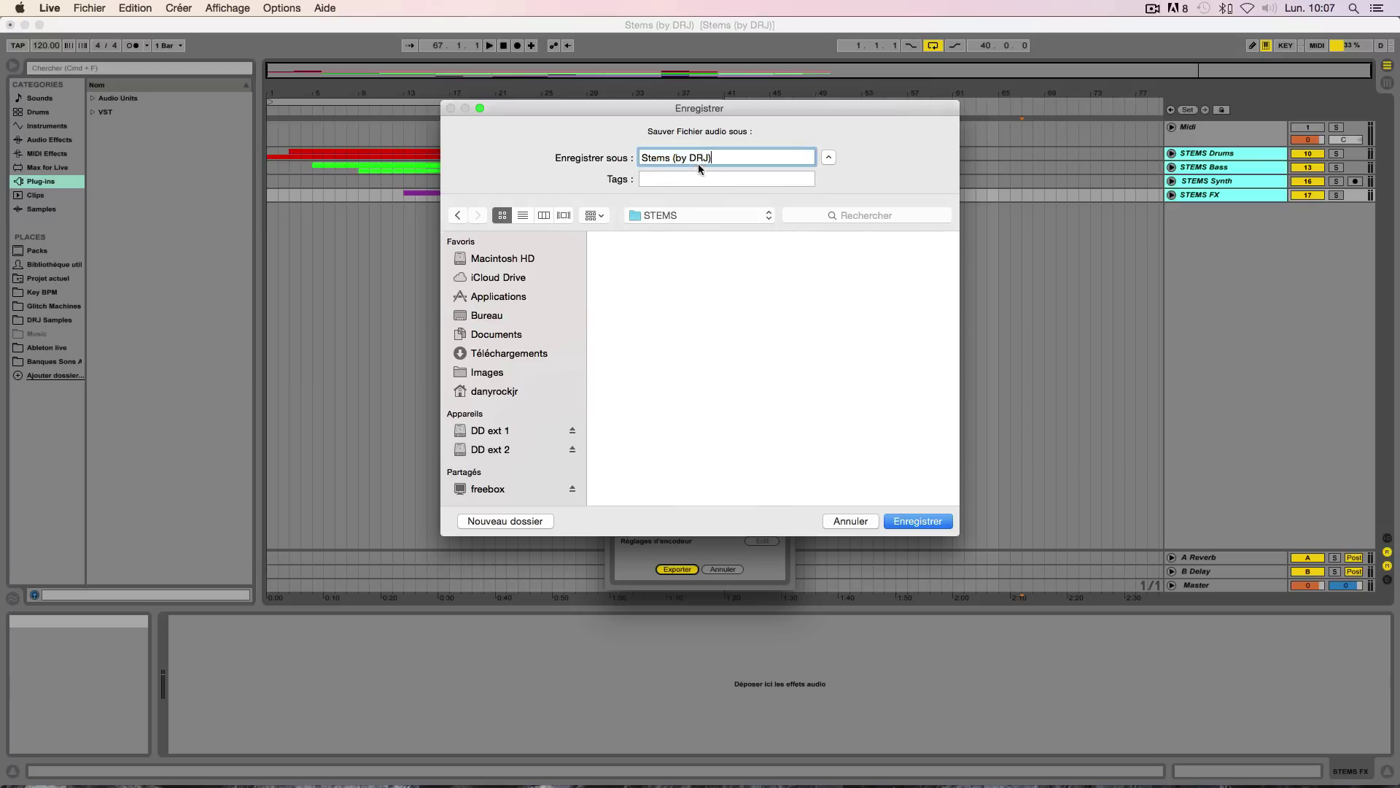
{"action": "left_click", "coordinate": [898, 523]}
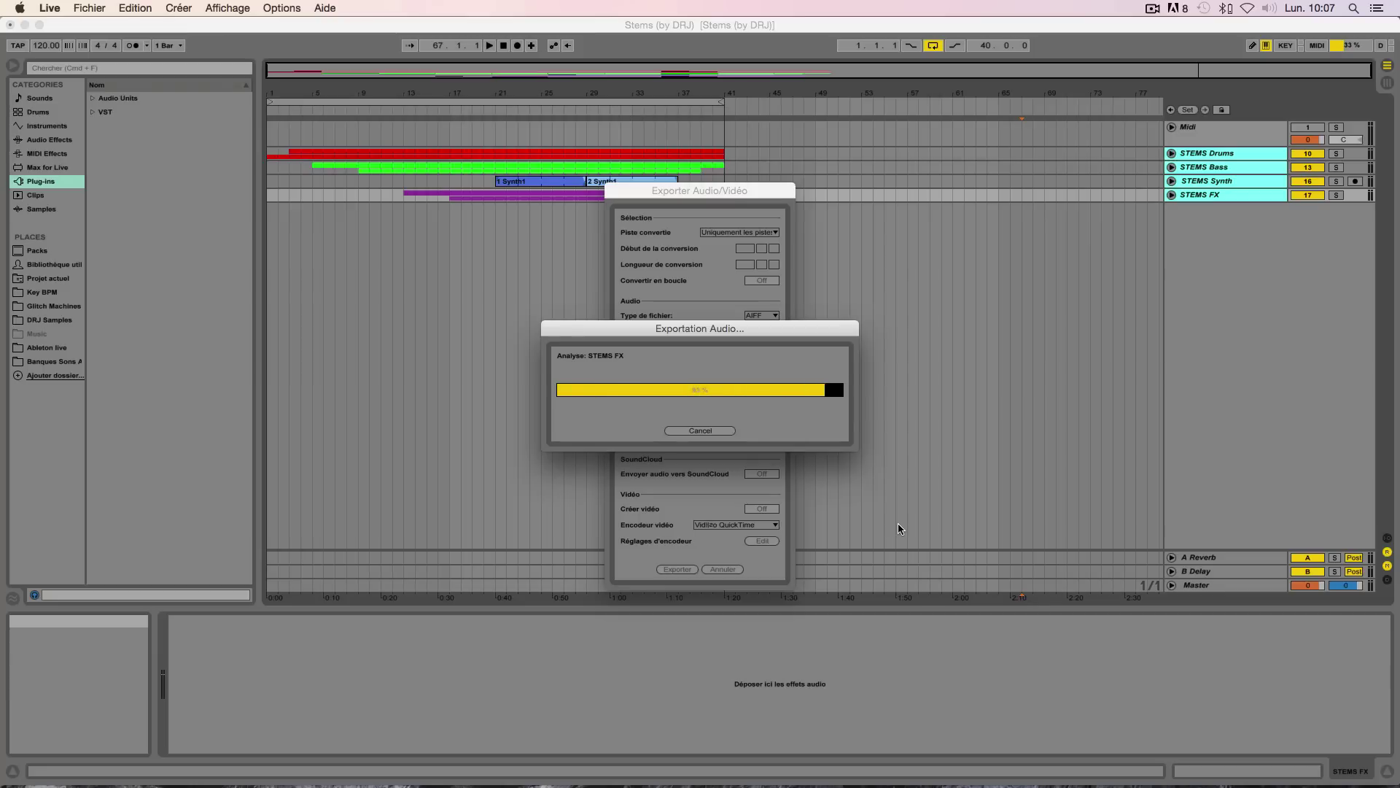
Step: Minimize the project and check the exported stem files as a list in the desktop's STEMS folder, then minimize the folder window
{"action": "left_click", "coordinate": [25, 25]}
{"action": "left_click", "coordinate": [1355, 627]}
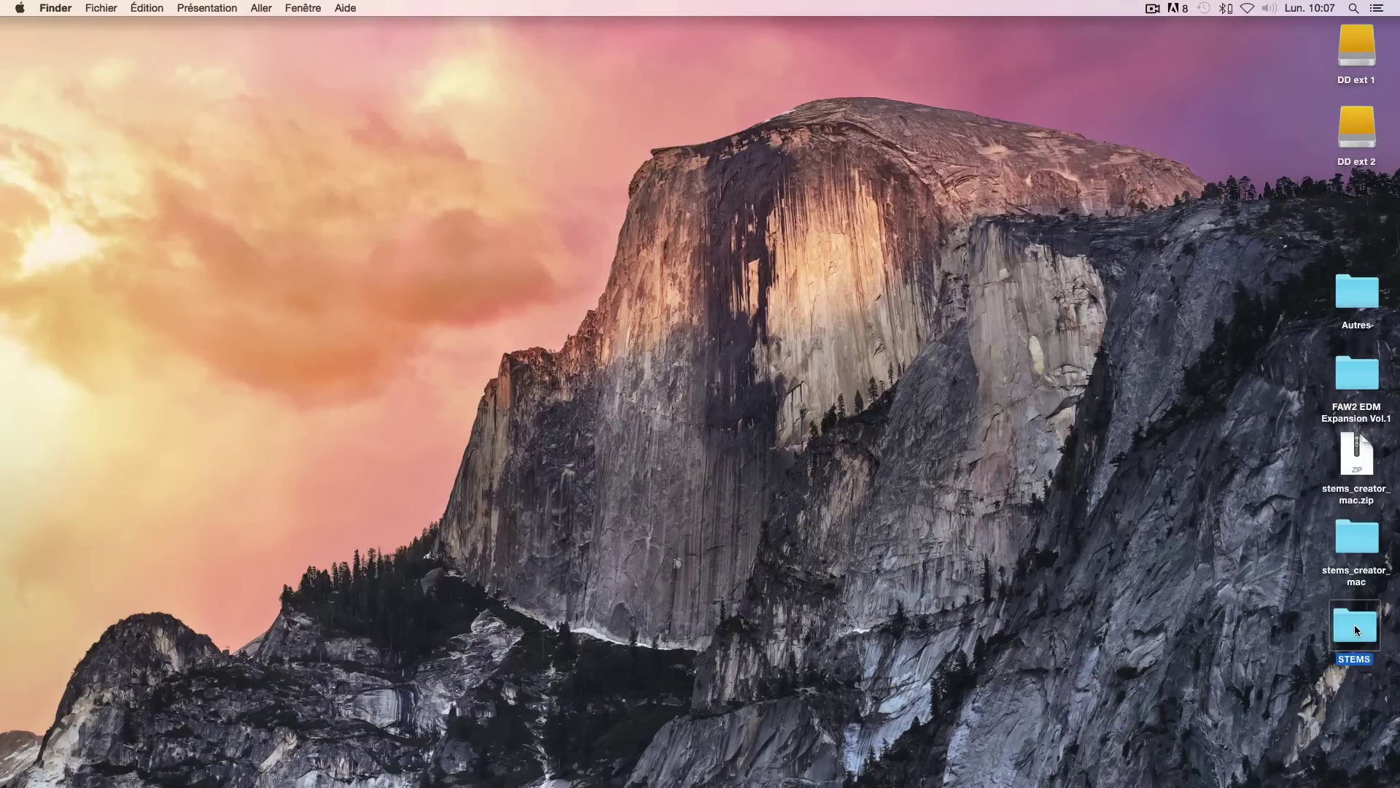
{"action": "double_click", "coordinate": [1354, 626]}
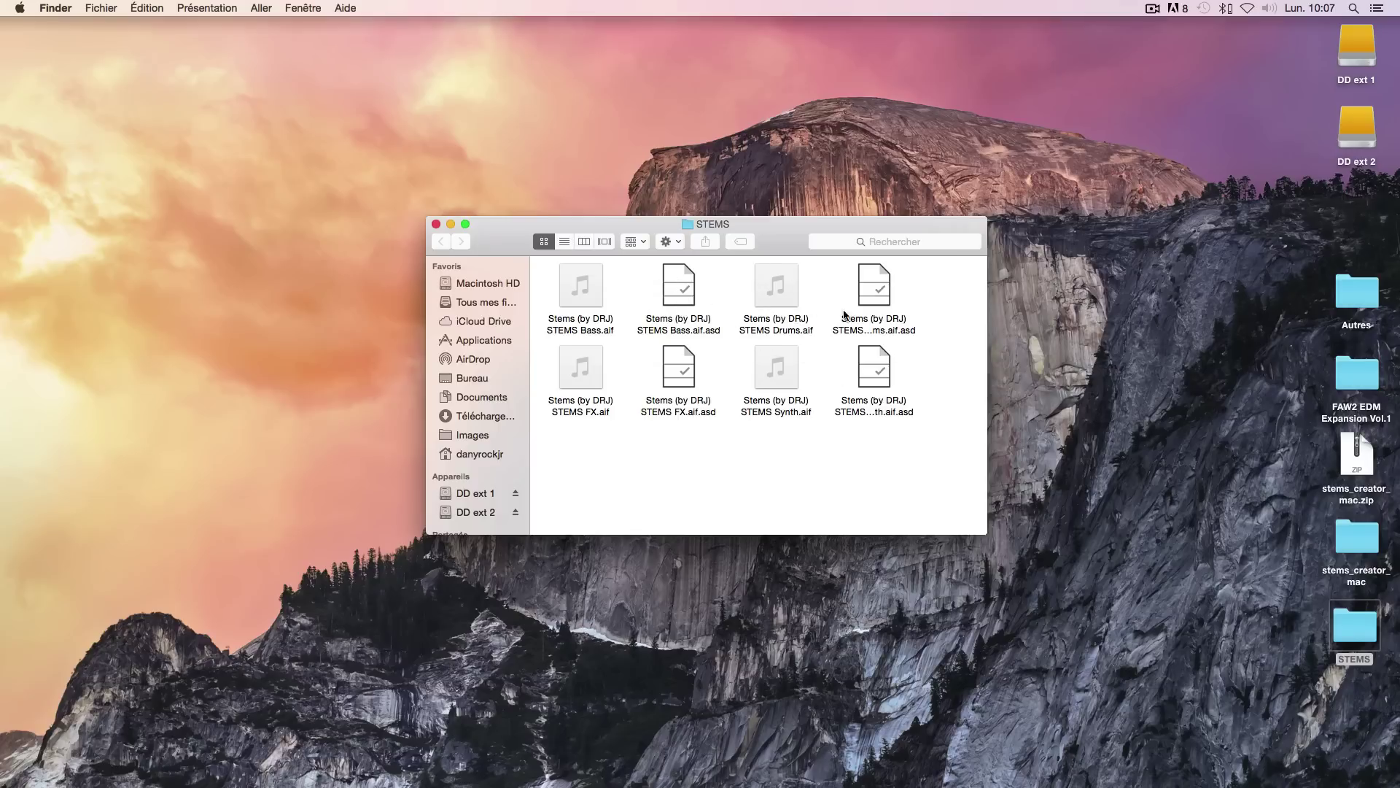
{"action": "left_click", "coordinate": [566, 242]}
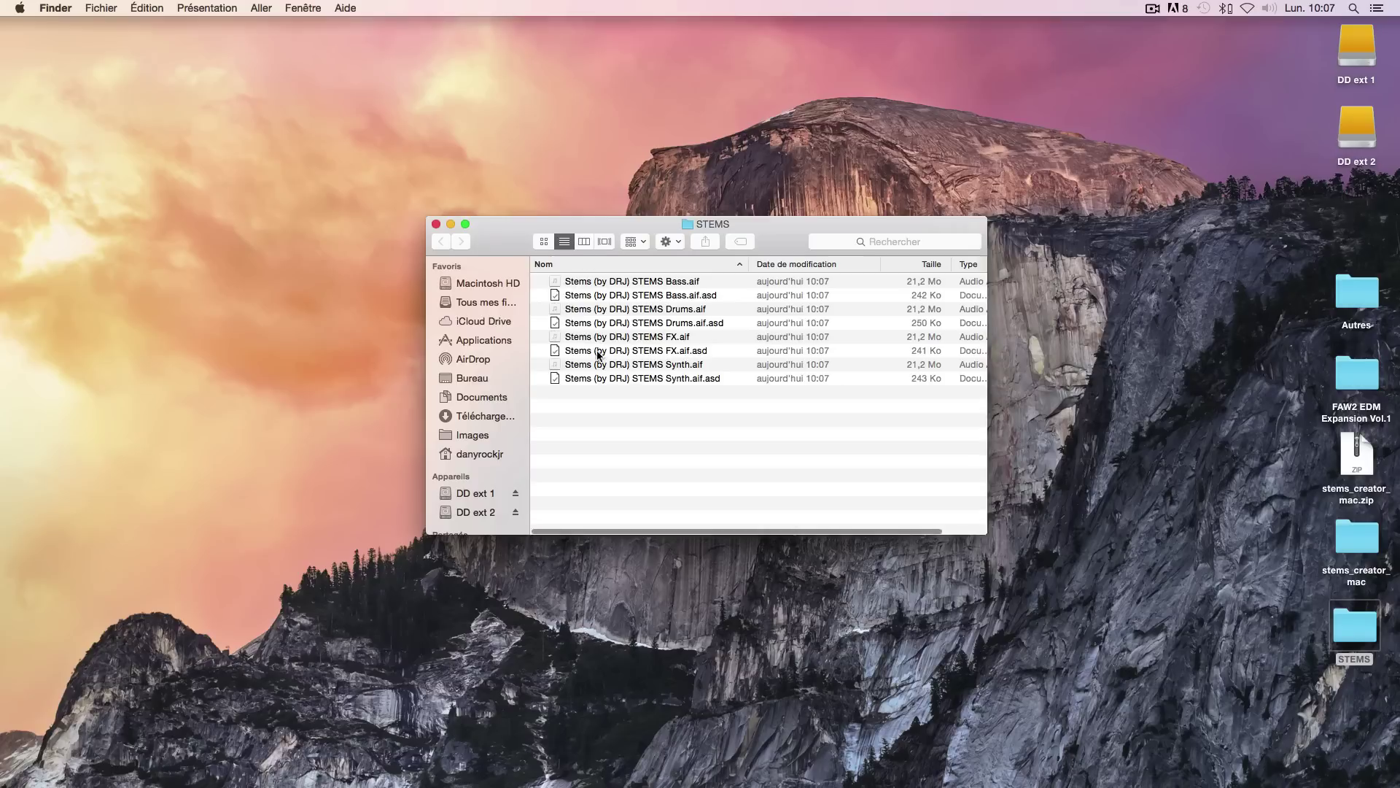
{"action": "left_click", "coordinate": [450, 225]}
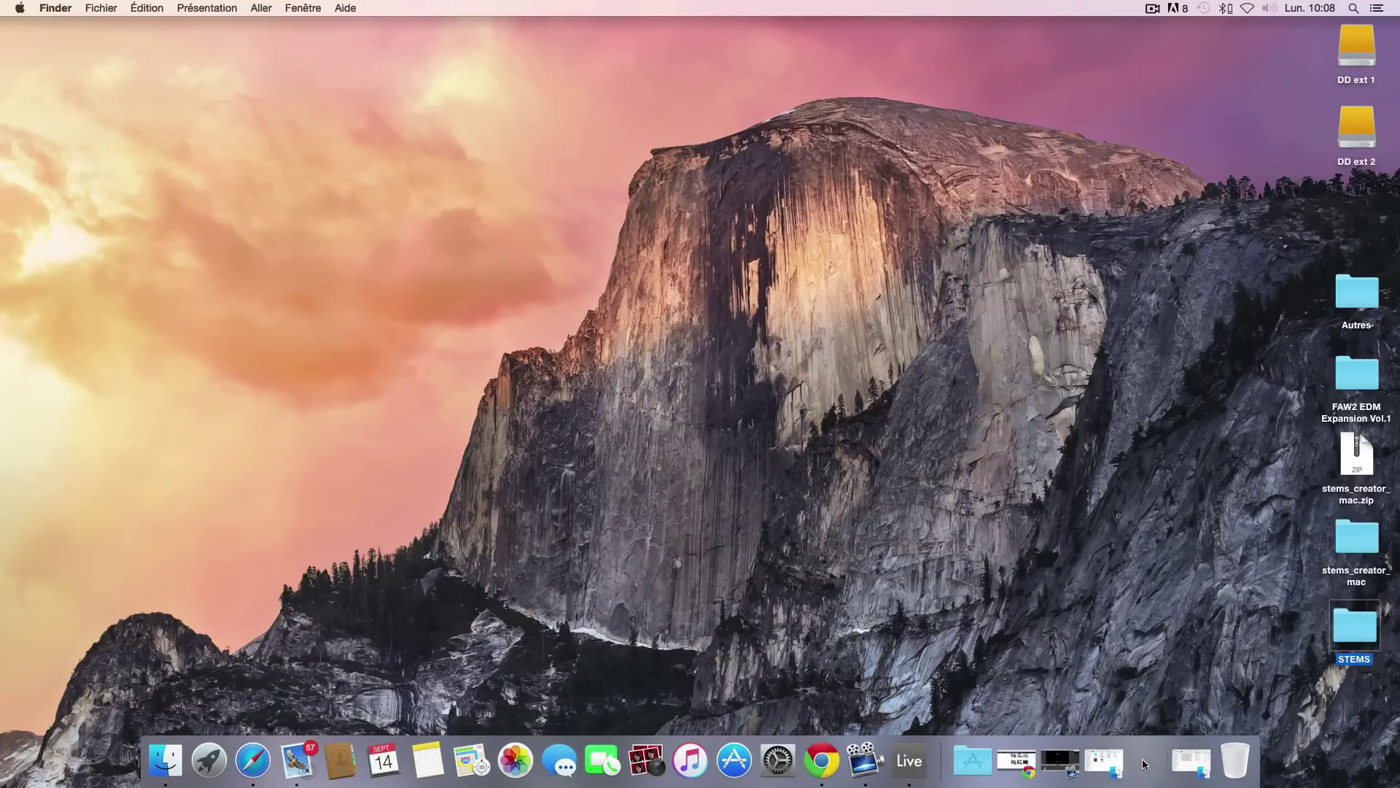
Step: Restore the Live project and set the audio export to render the Master track
{"action": "left_click", "coordinate": [1145, 763]}
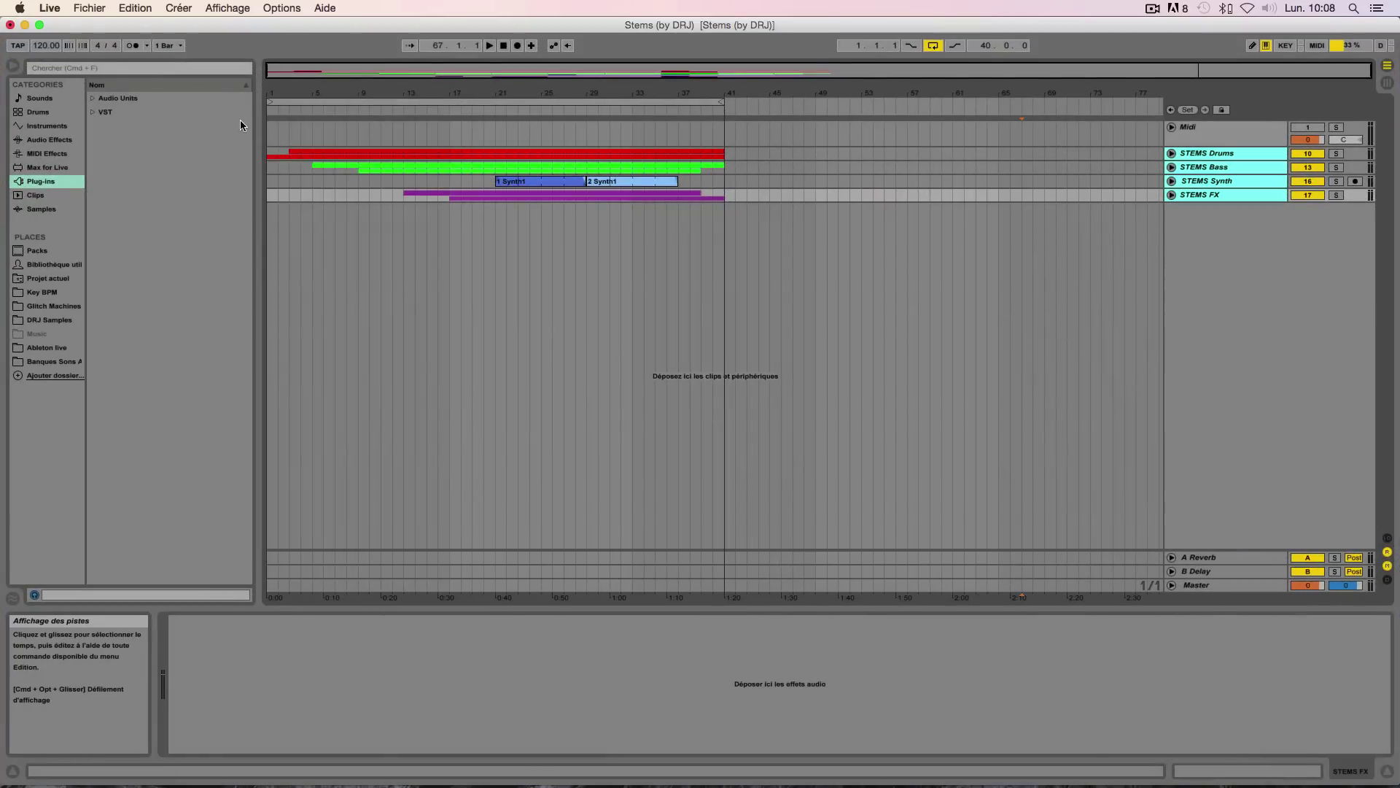
{"action": "left_click", "coordinate": [89, 7]}
{"action": "left_click", "coordinate": [145, 202]}
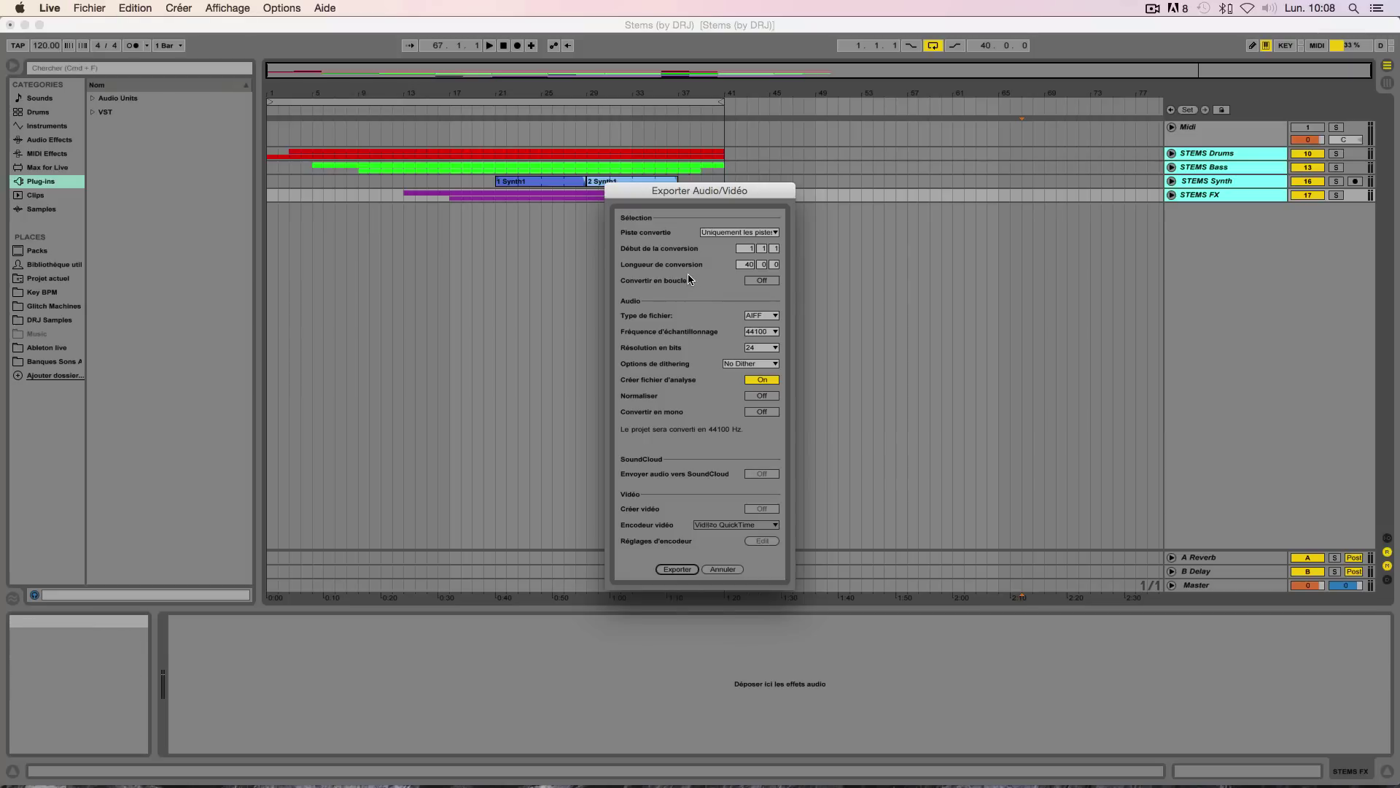
{"action": "left_click", "coordinate": [703, 232]}
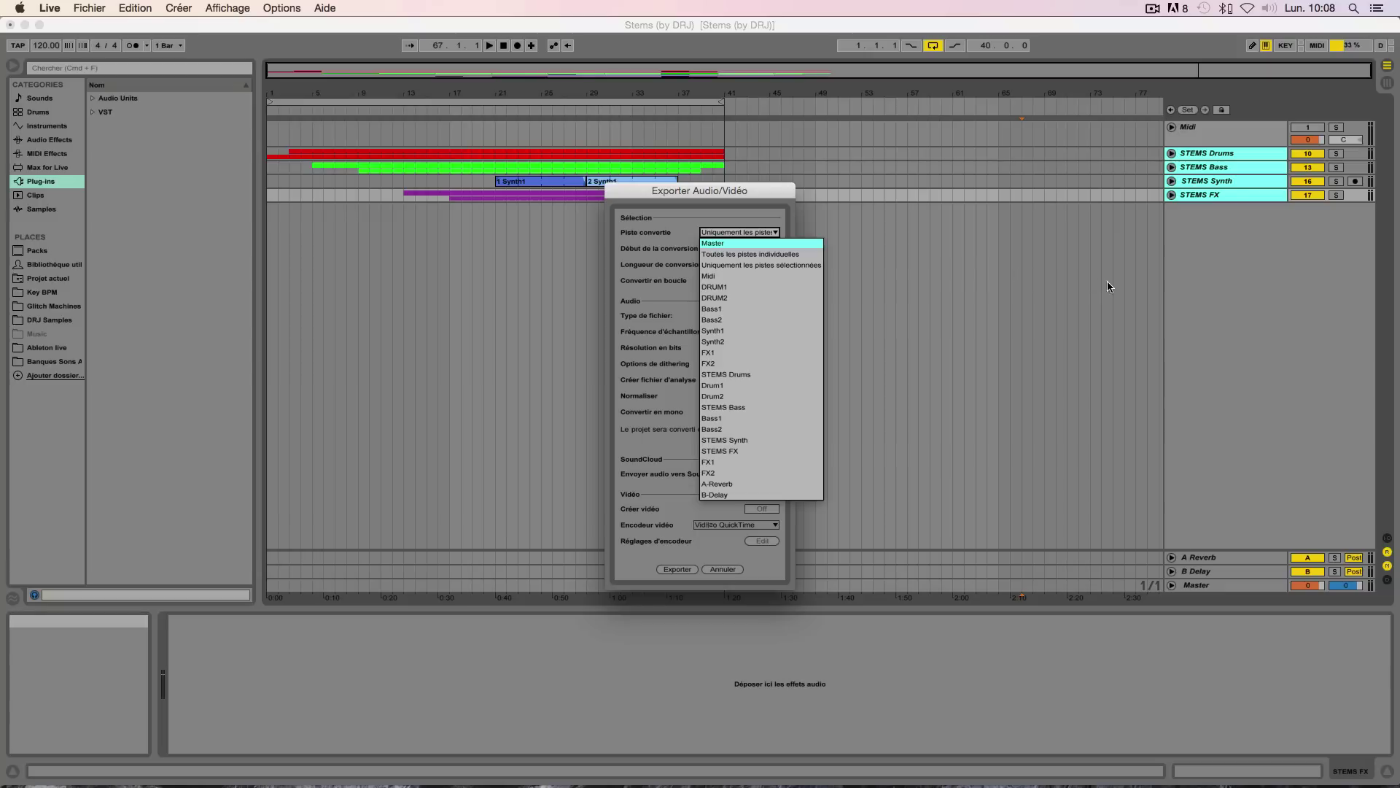
{"action": "left_click", "coordinate": [713, 244]}
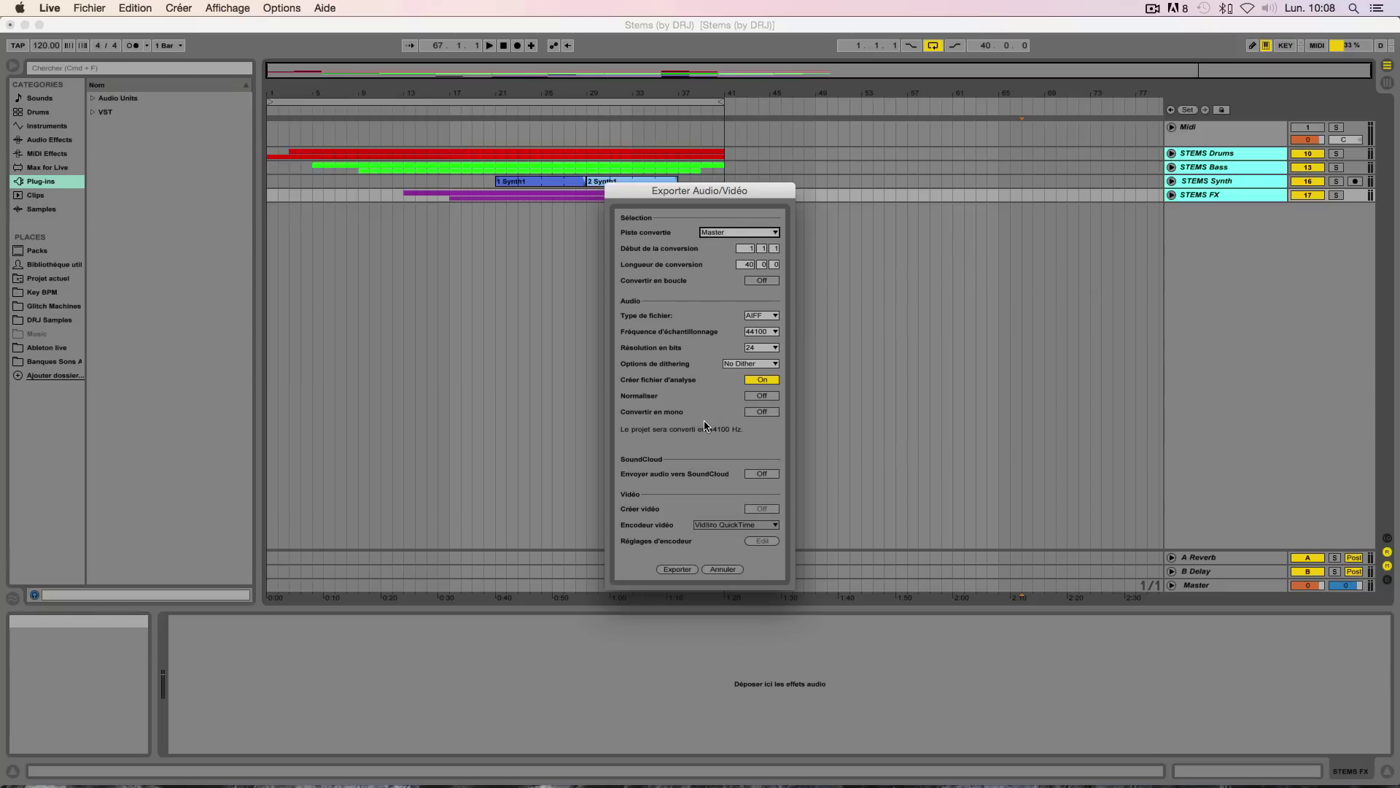
Step: Export the master into the STEMS folder as Stems Master (by DRJ)
{"action": "left_click", "coordinate": [676, 569]}
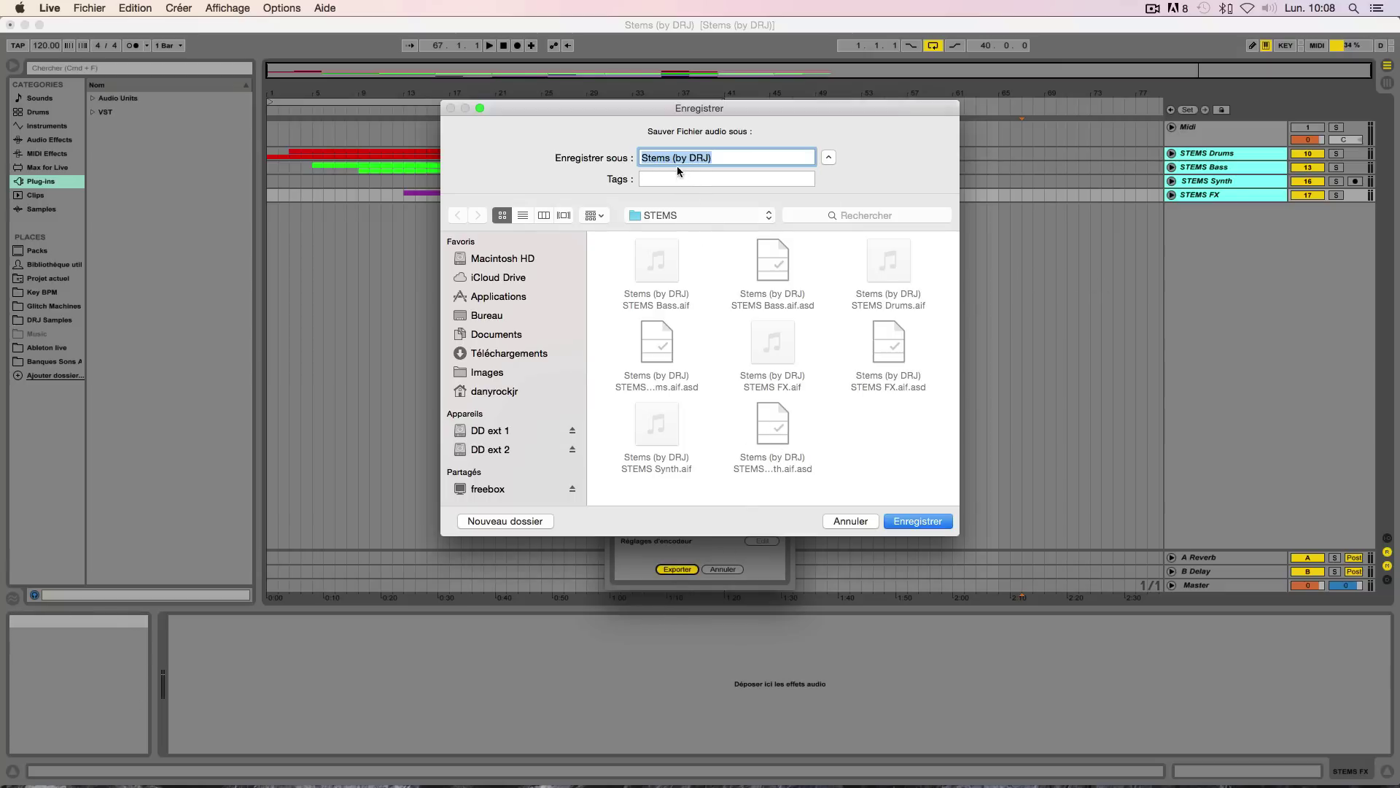
{"action": "left_click", "coordinate": [675, 156]}
{"action": "key", "text": "Left"}
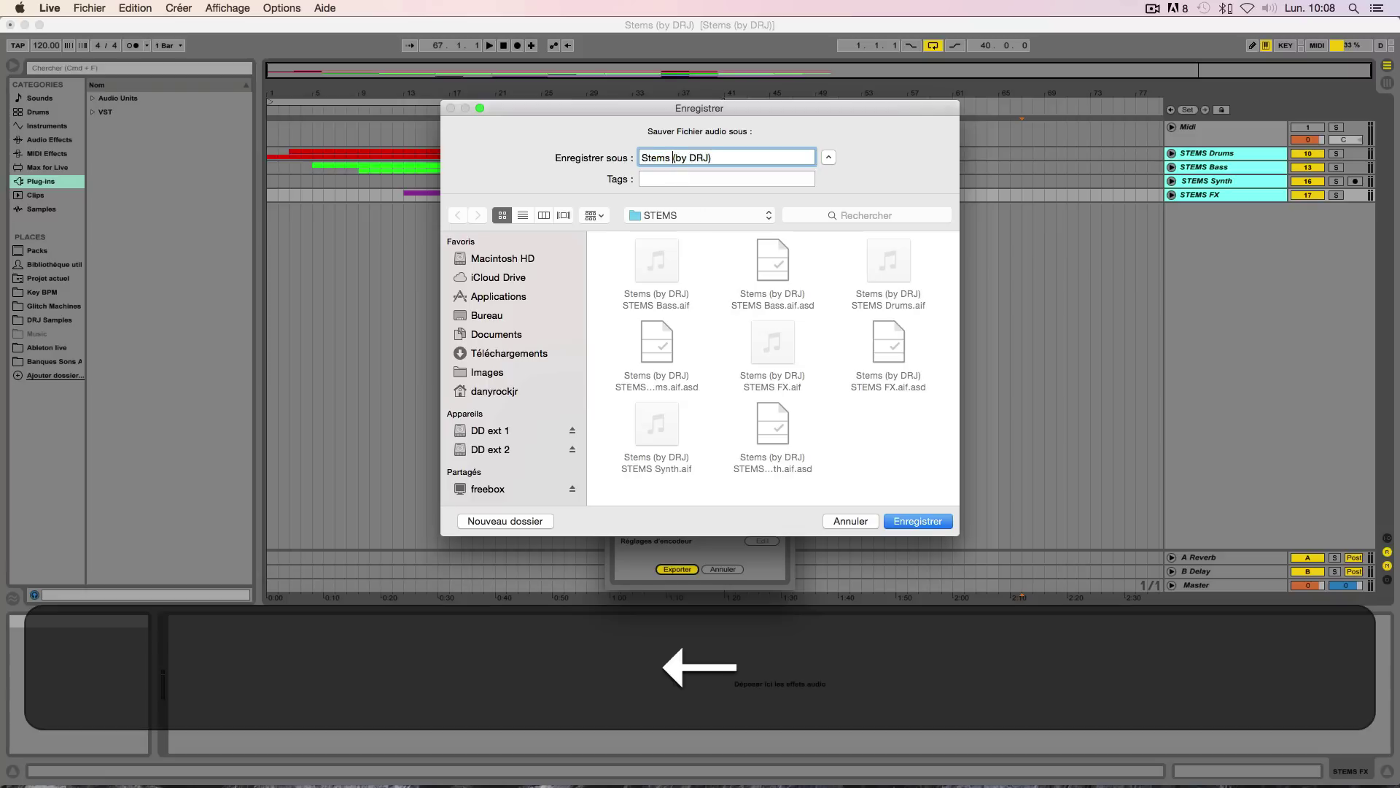
{"action": "type", "text": "Master"}
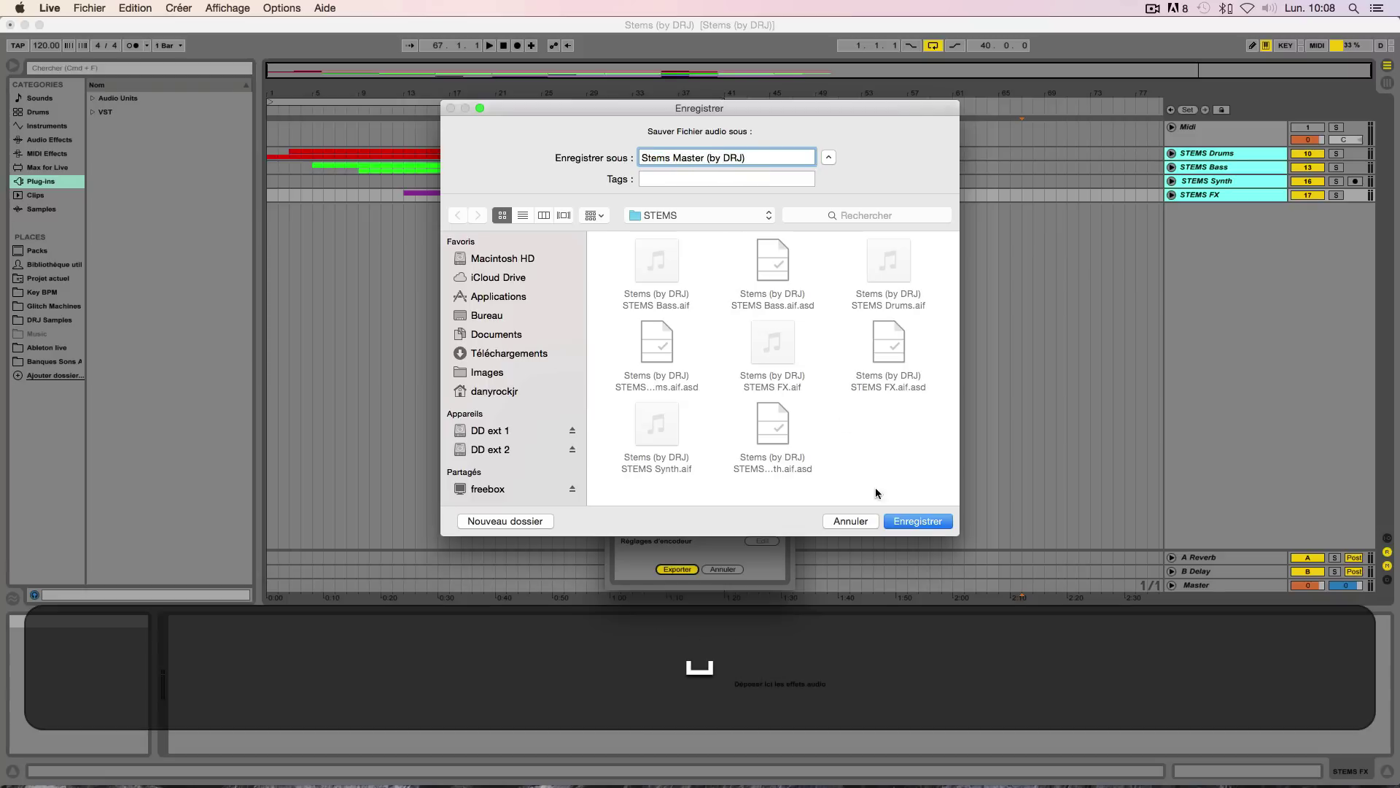
{"action": "left_click", "coordinate": [903, 523]}
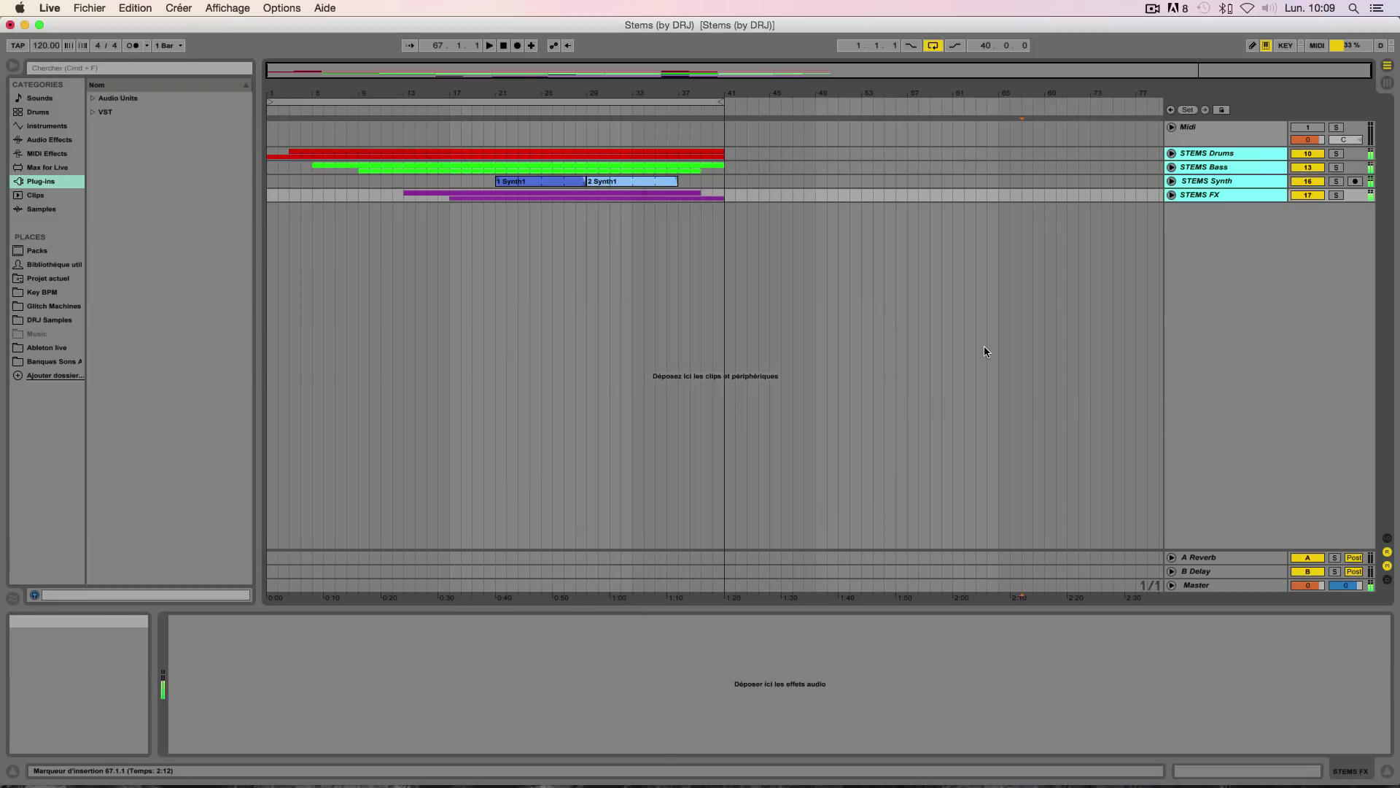
Step: Minimize the project, check the exported Master file in the STEMS folder, and close the folder window
{"action": "left_click", "coordinate": [24, 25]}
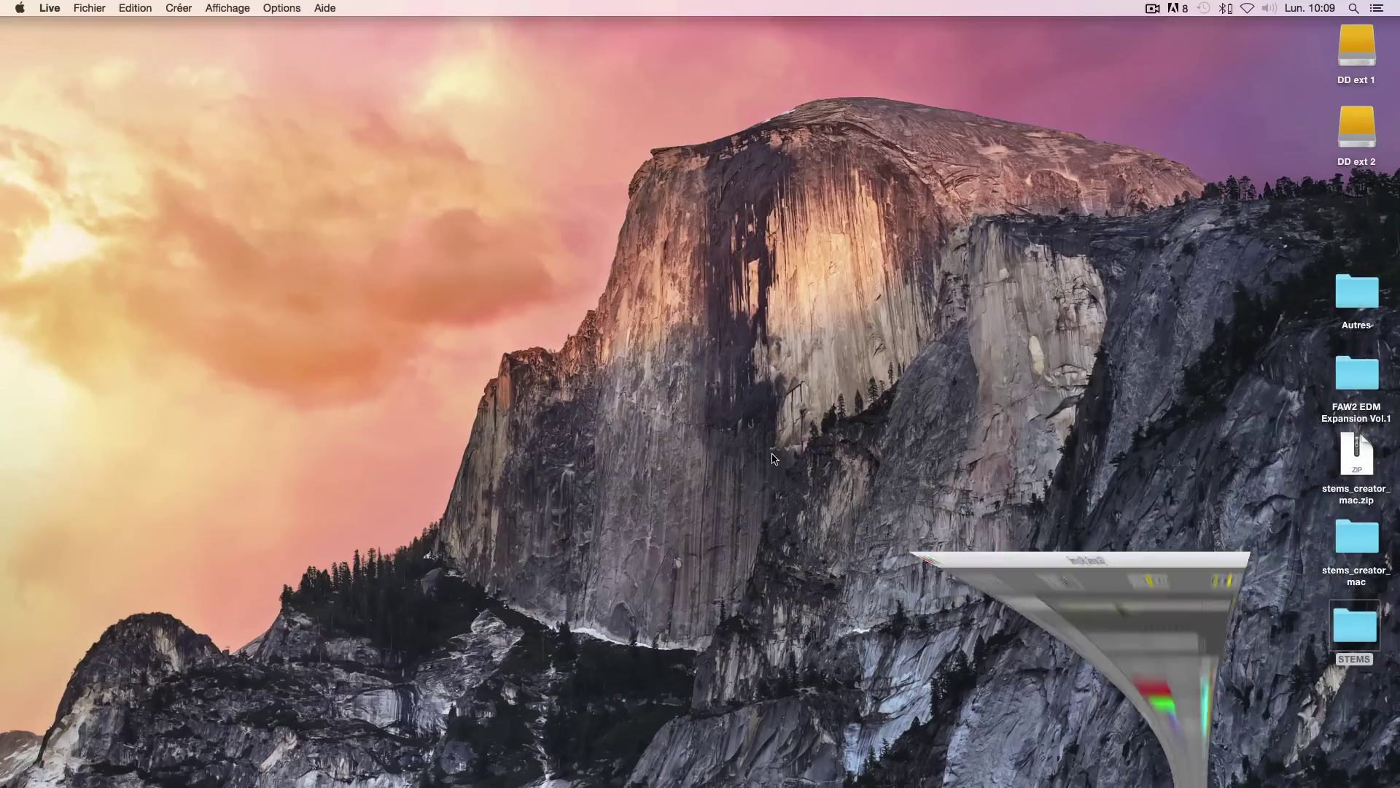
{"action": "double_click", "coordinate": [1371, 631]}
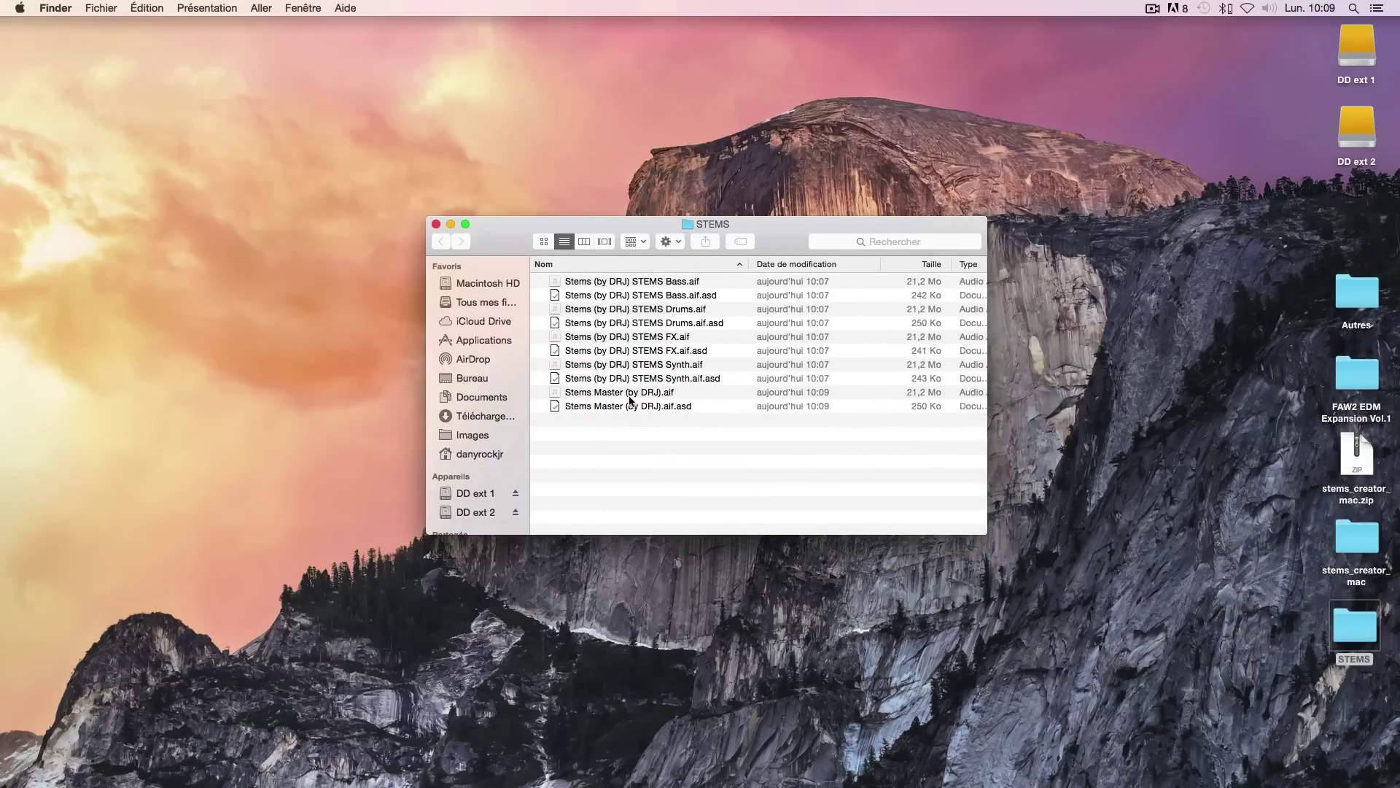
{"action": "left_click", "coordinate": [591, 395]}
{"action": "left_click", "coordinate": [607, 427]}
{"action": "left_click", "coordinate": [436, 224]}
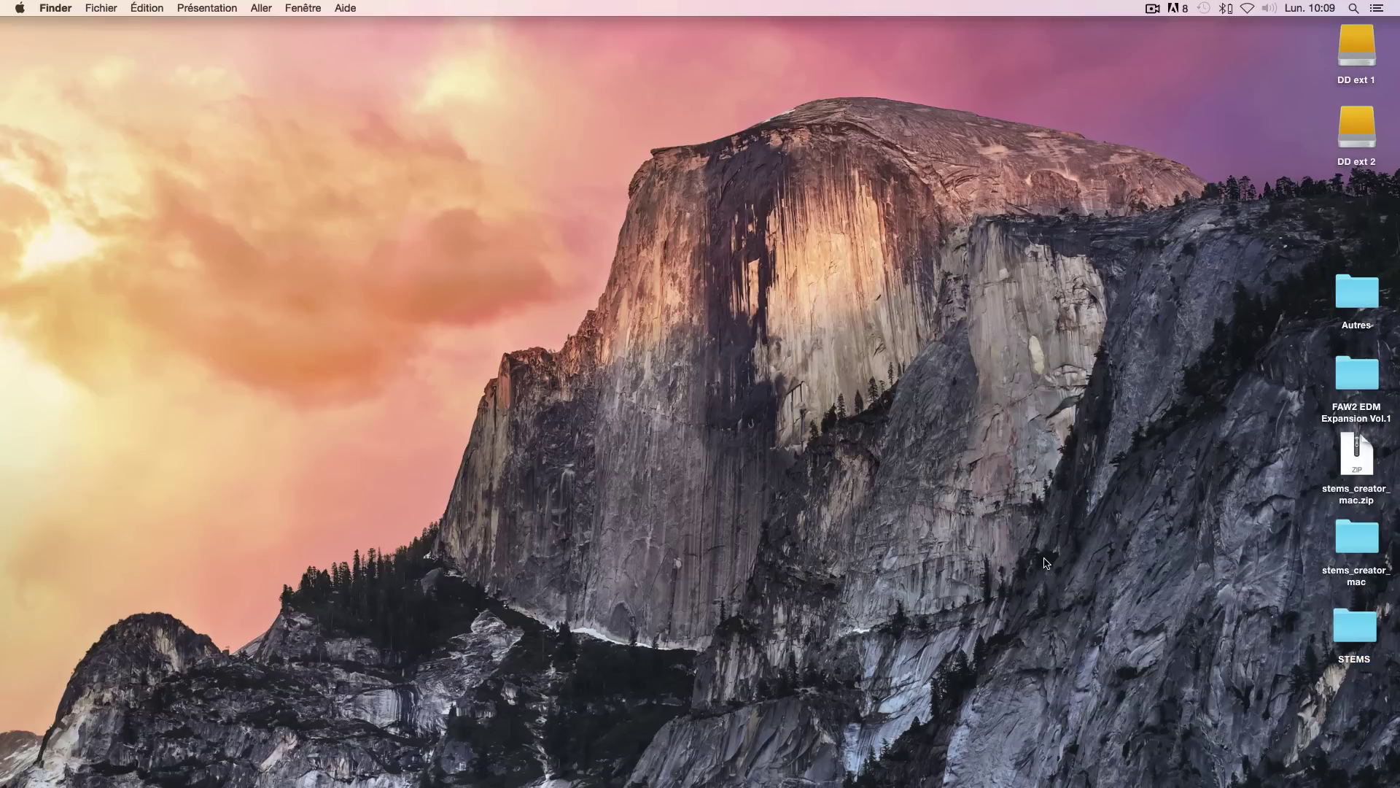
Step: Restore the Live project and close it without saving the changes
{"action": "mouse_move", "coordinate": [1114, 784]}
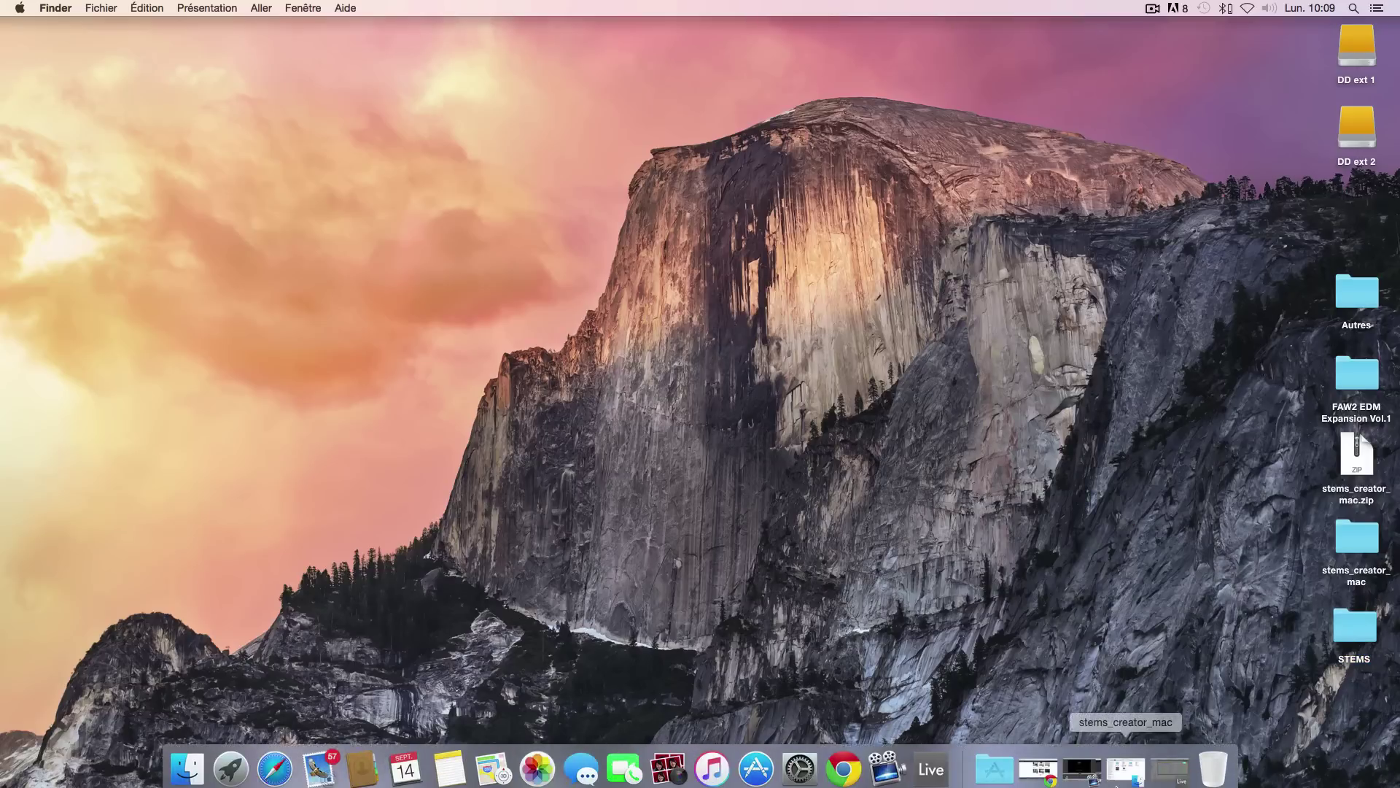
{"action": "left_click", "coordinate": [1159, 773]}
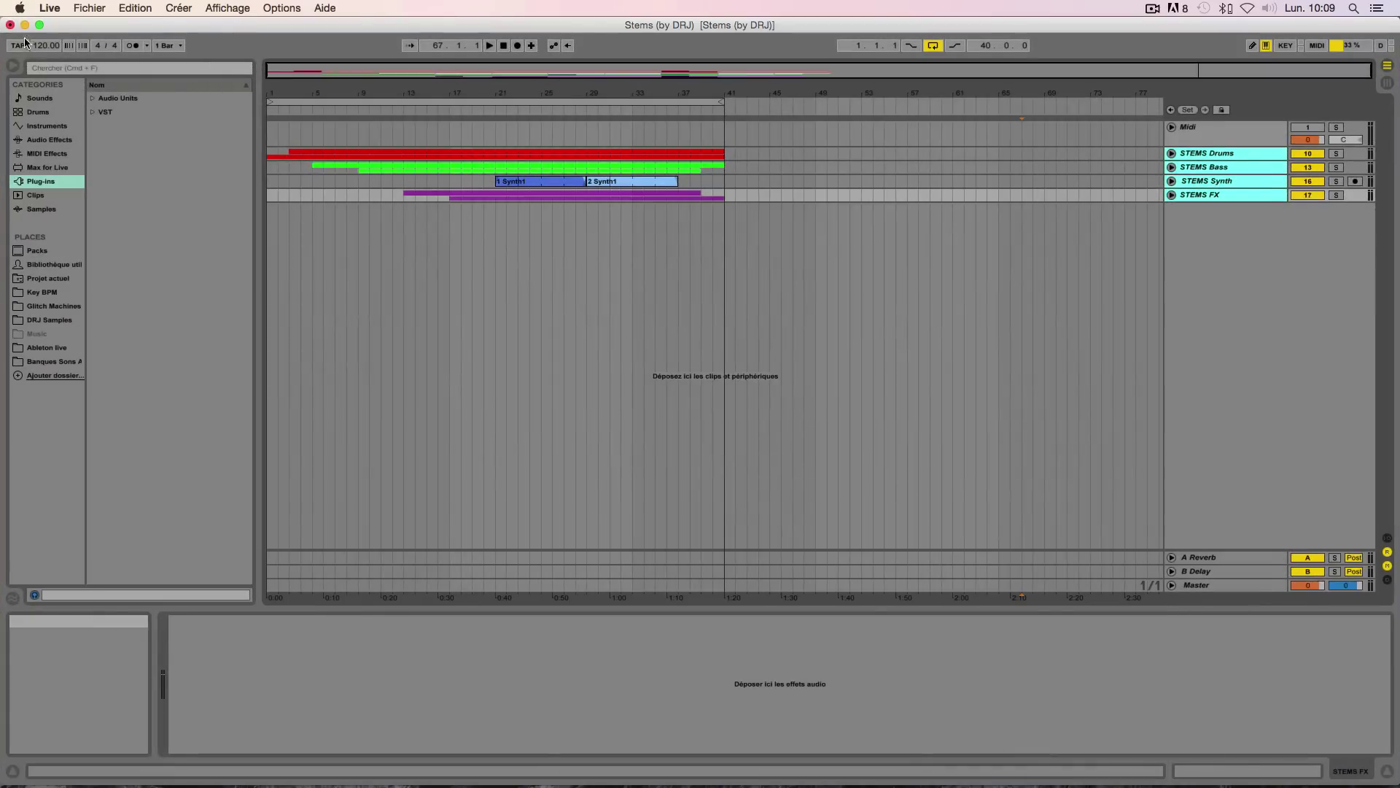
{"action": "left_click", "coordinate": [11, 25]}
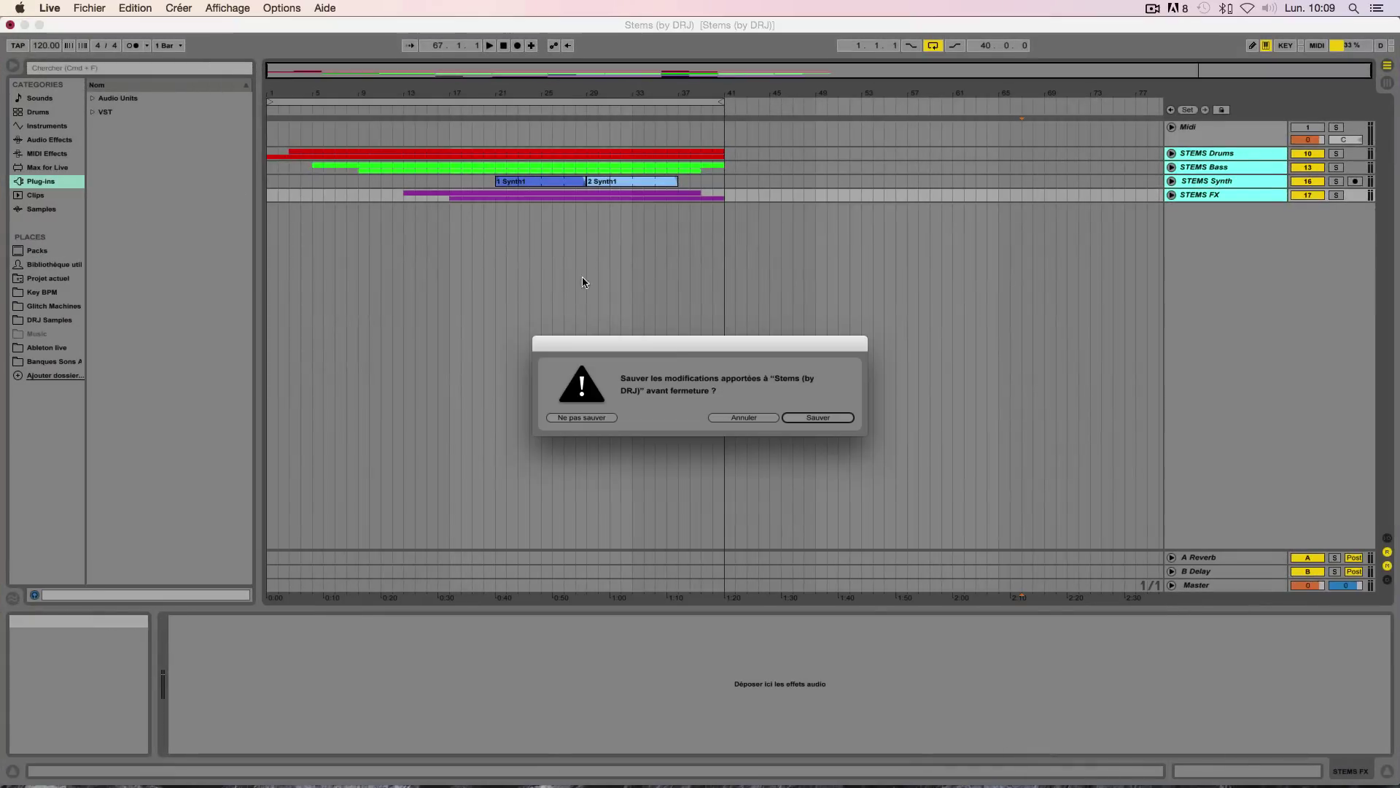
{"action": "left_click", "coordinate": [612, 418]}
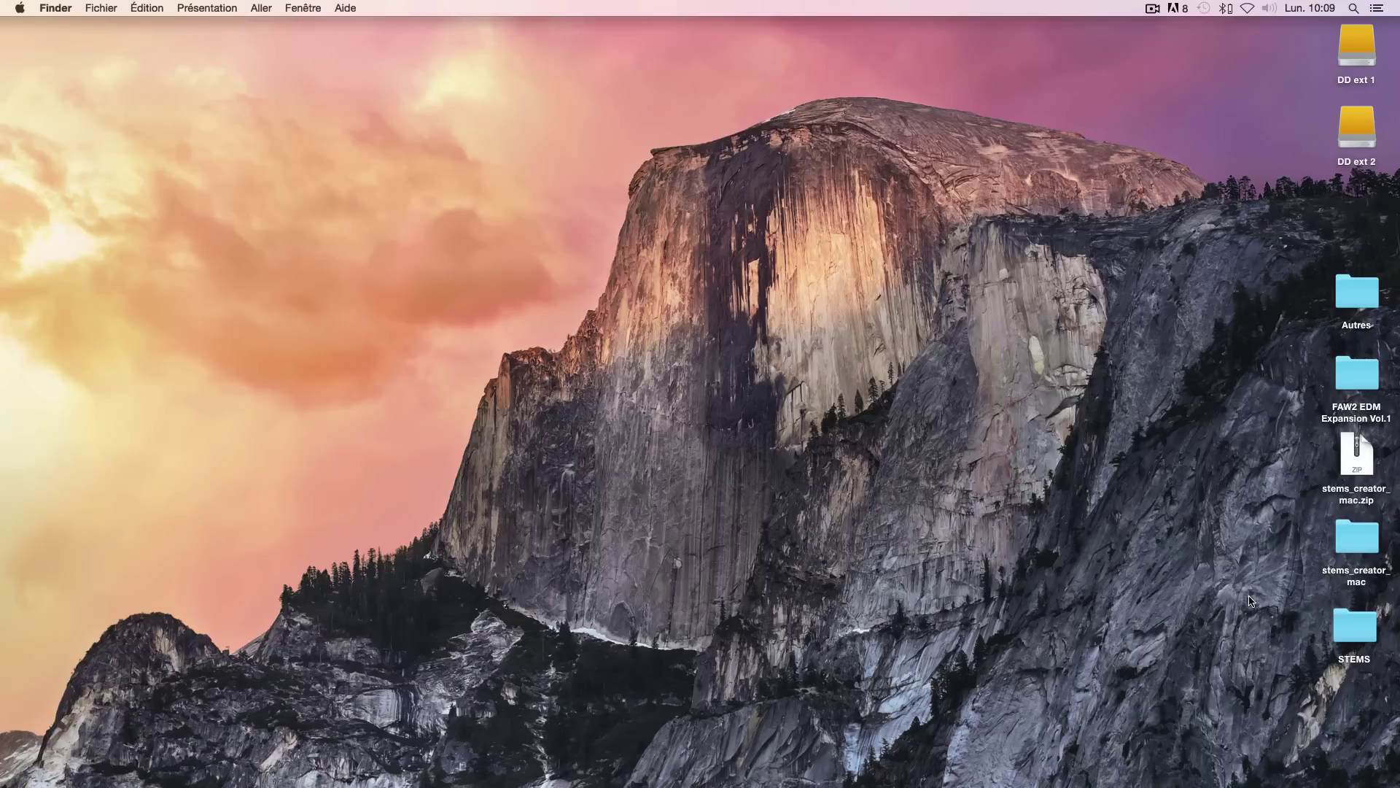
Step: Open the stems_creator_mac folder on the desktop
{"action": "double_click", "coordinate": [1350, 548]}
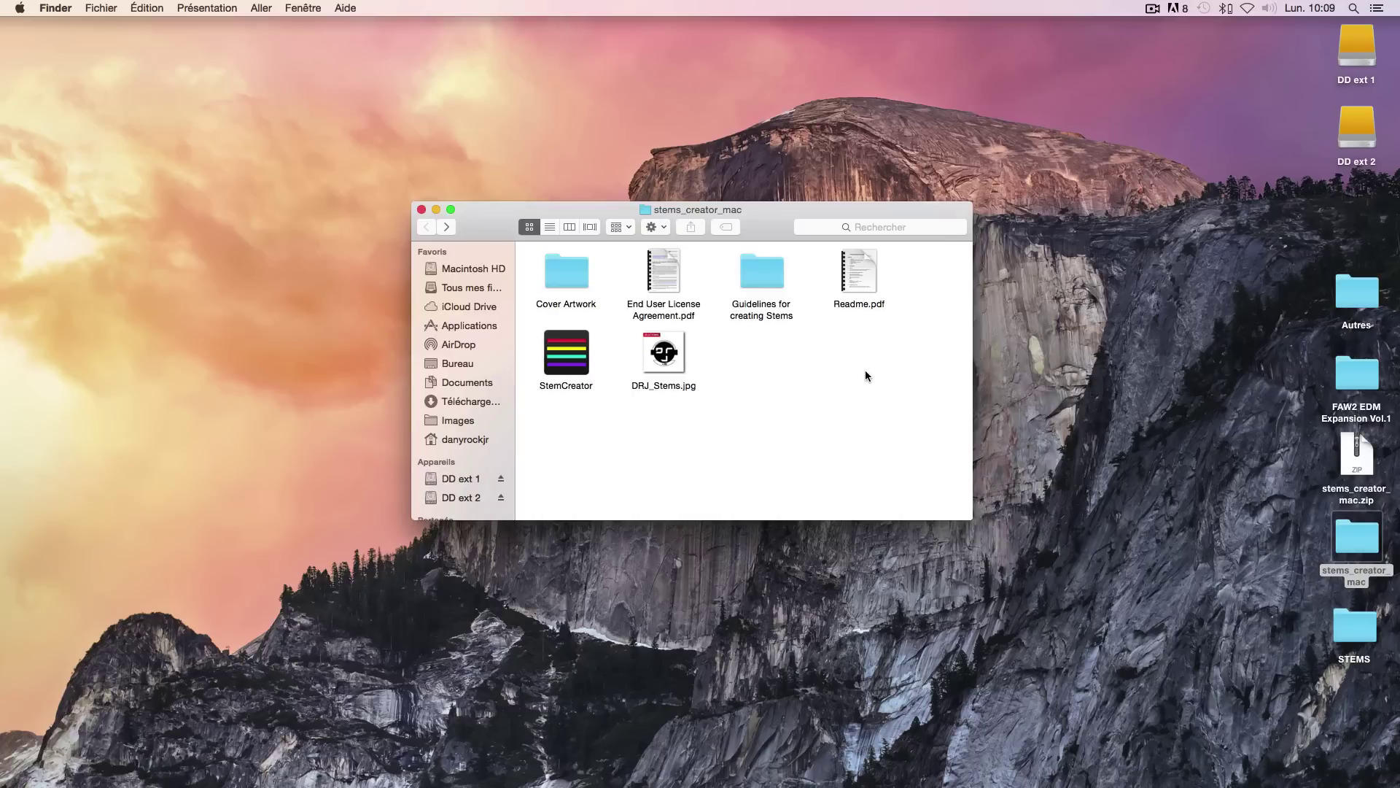